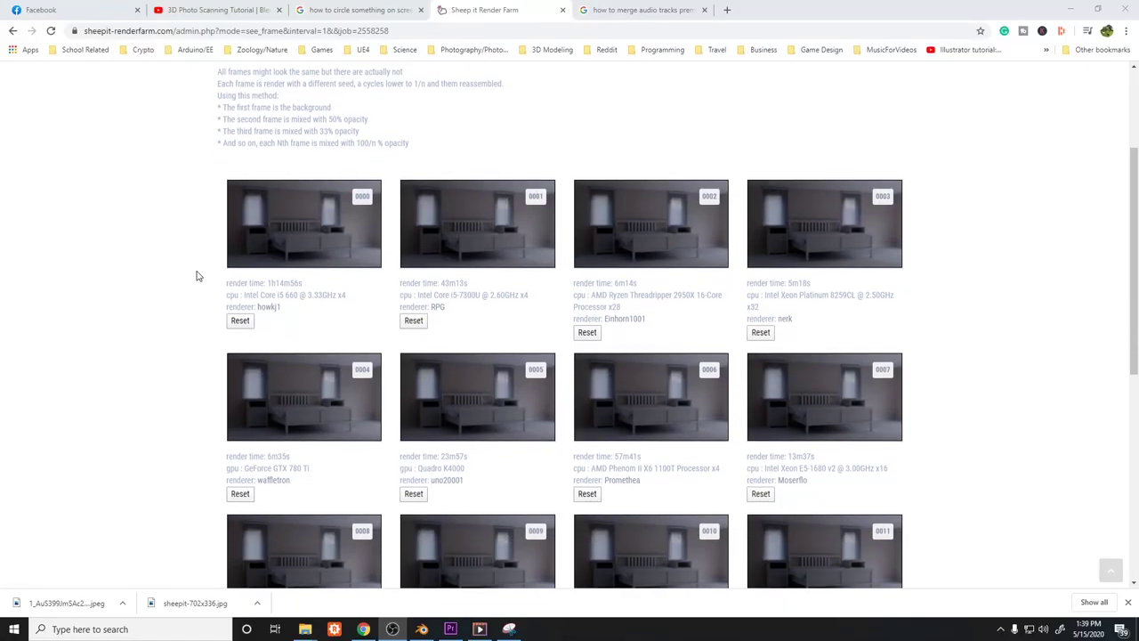
# Scroll through the Sheepit.blend project's frames and render times to the footer and back
pyautogui.scroll(-1, 196, 276)
pyautogui.scroll(-1, 196, 276)
pyautogui.scroll(-1, 196, 276)
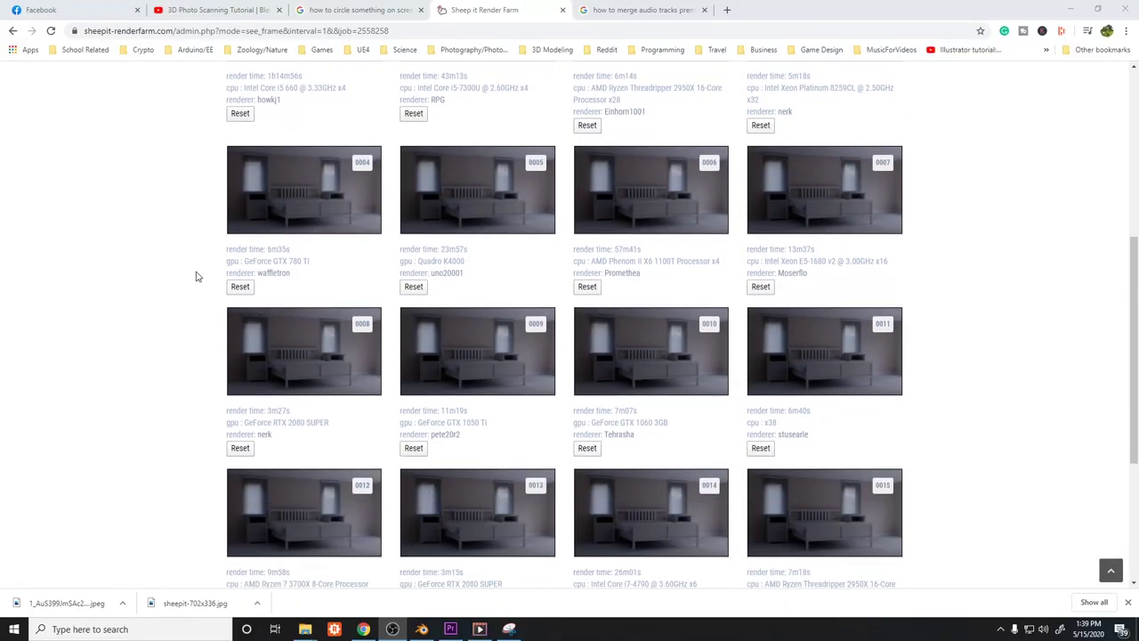
pyautogui.scroll(-2, 196, 276)
pyautogui.scroll(-1, 196, 276)
pyautogui.scroll(1, 196, 278)
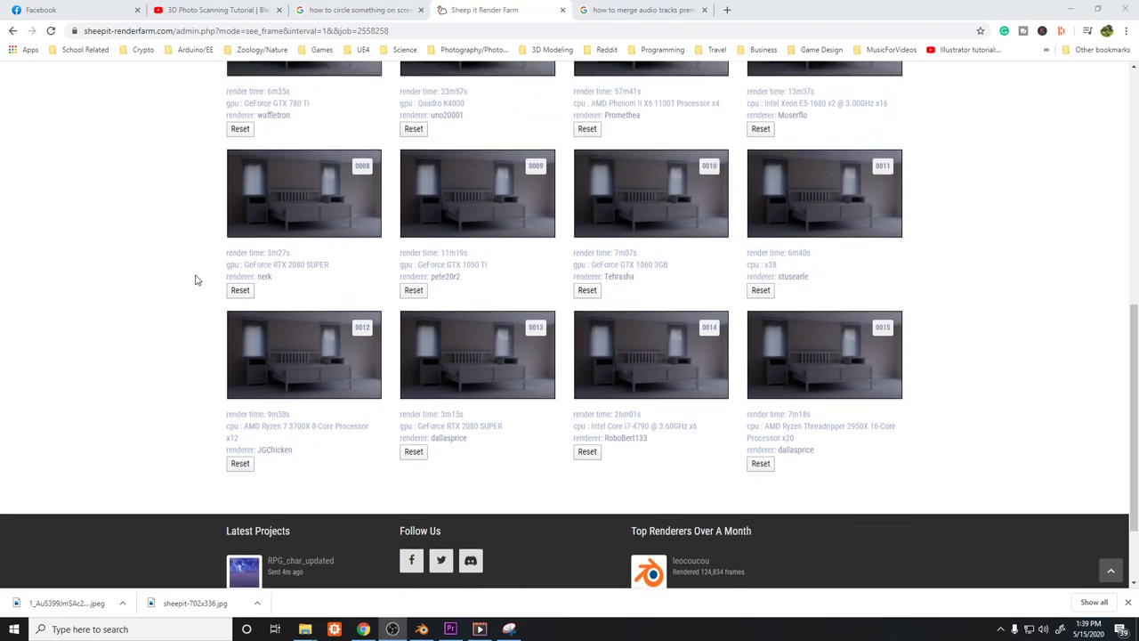
pyautogui.scroll(2, 196, 278)
pyautogui.scroll(2, 196, 279)
pyautogui.scroll(2, 196, 280)
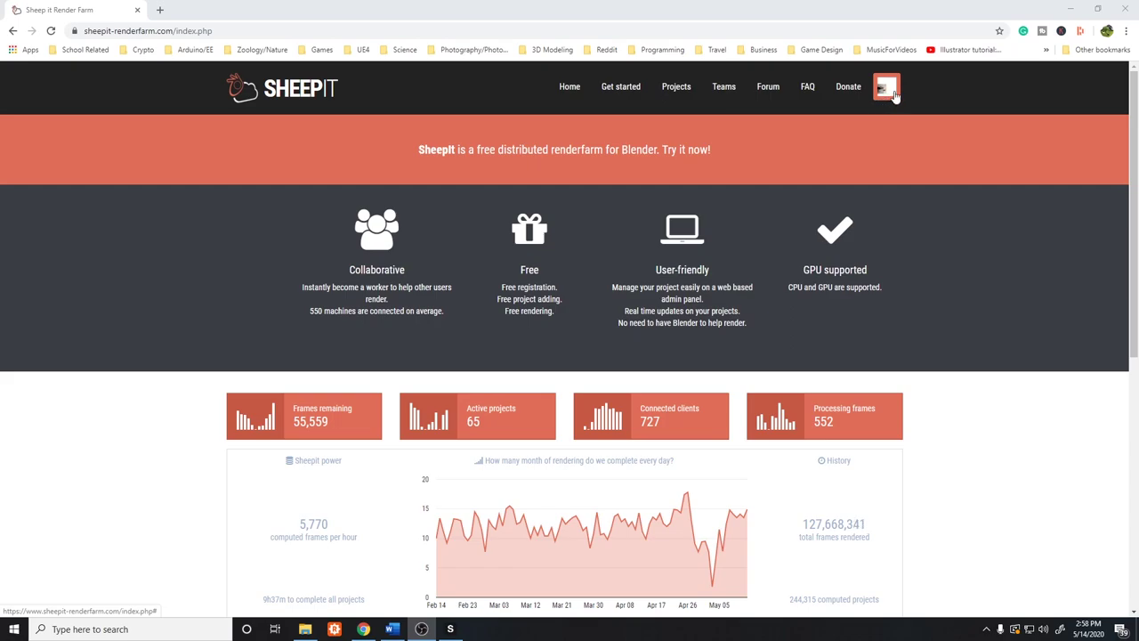
# Download the SheepIt Windows client .exe from the Get started page
pyautogui.click(623, 93)
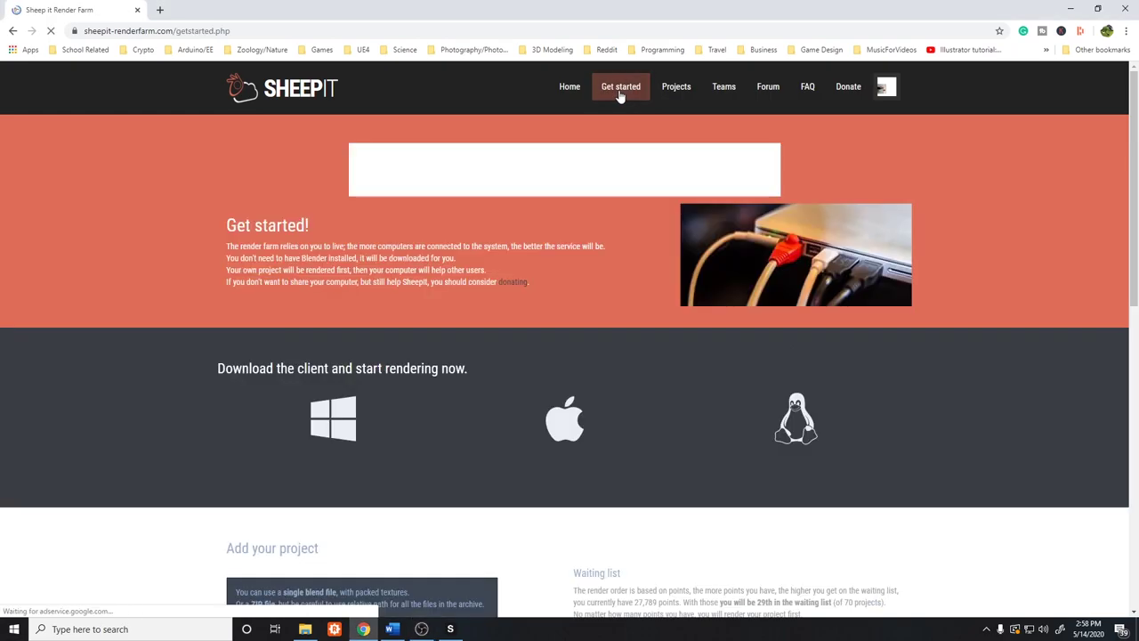
pyautogui.scroll(-1, 301, 203)
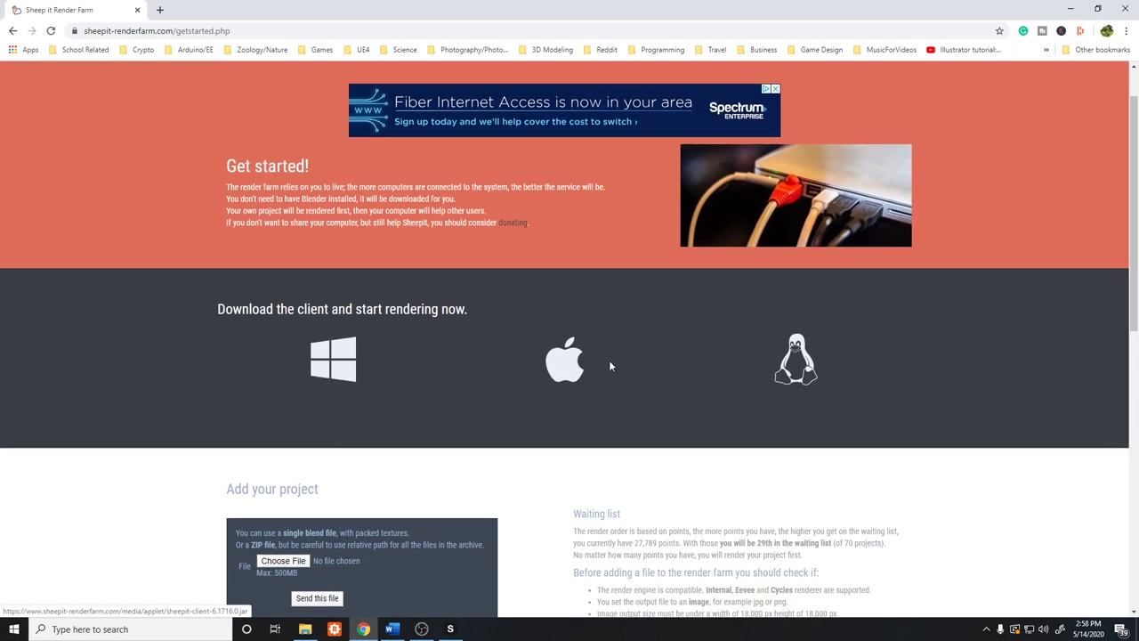
pyautogui.click(334, 361)
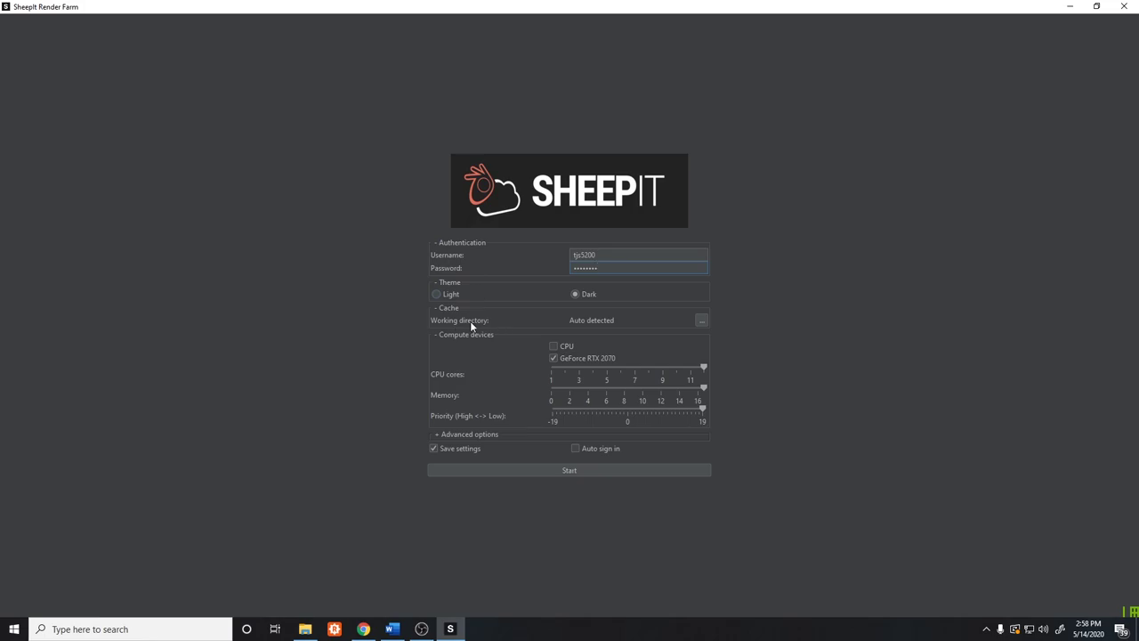
# Keep the current cache working directory and toggle off CPU so the GeForce RTX 2070 renders
pyautogui.click(703, 320)
pyautogui.click(695, 277)
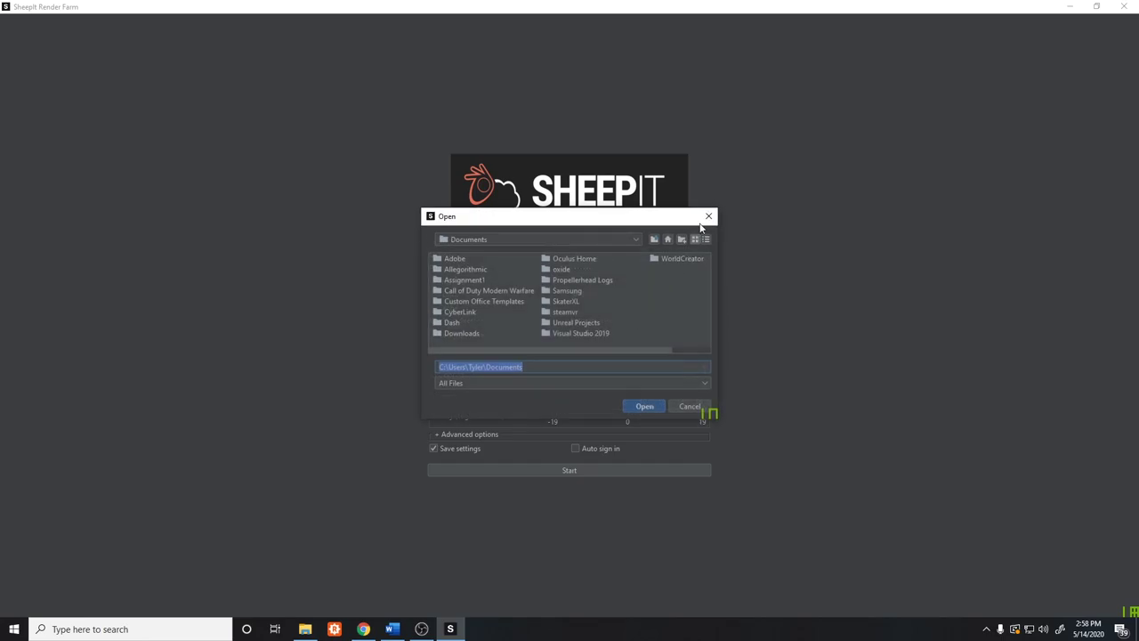
pyautogui.press('Escape')
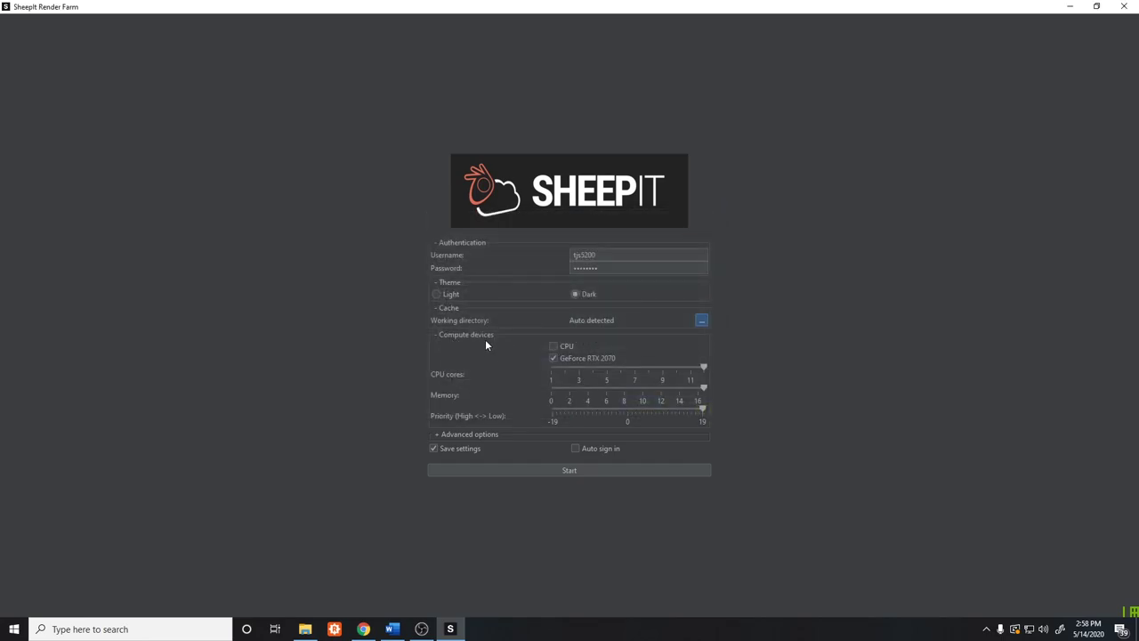
pyautogui.click(553, 346)
# Start rendering, then set the client to exit after its current jobs finish
pyautogui.click(579, 471)
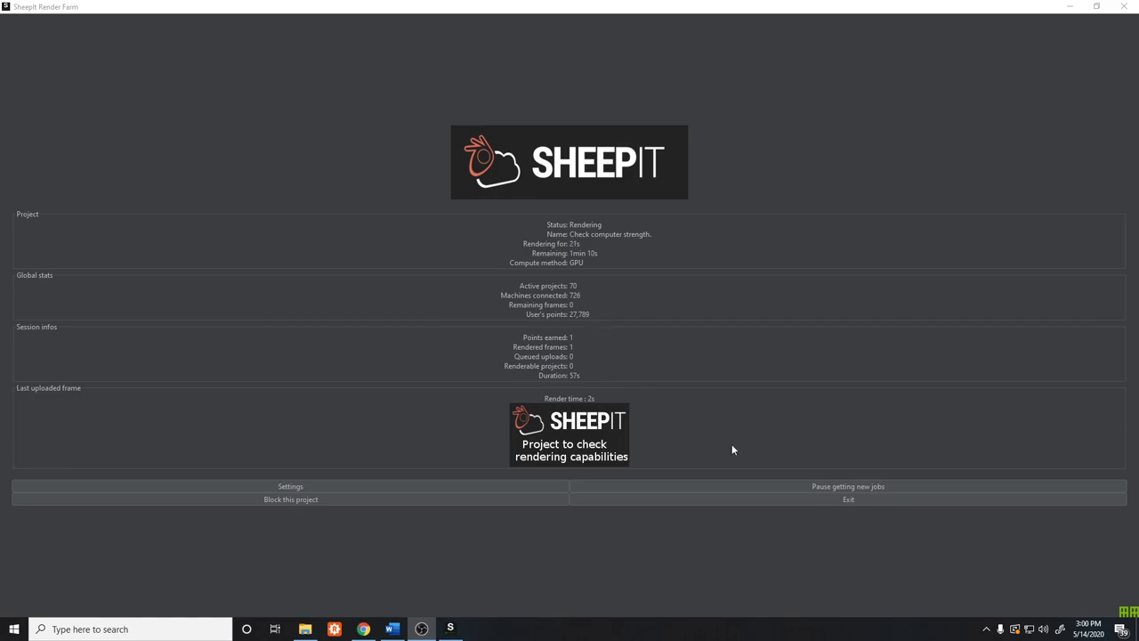
pyautogui.click(767, 498)
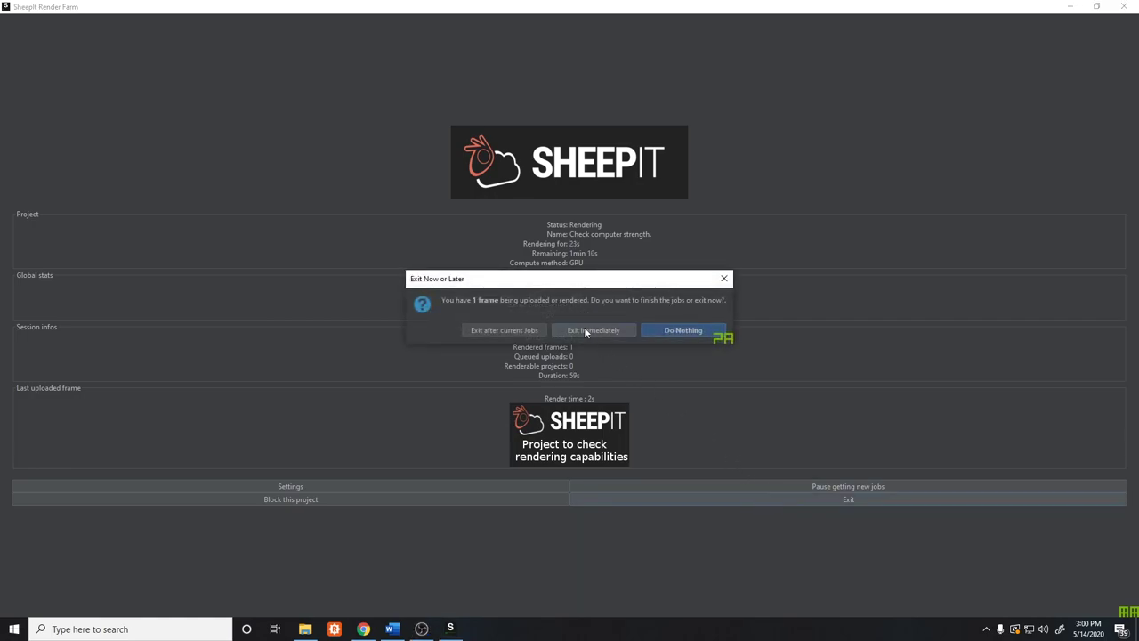
pyautogui.click(500, 331)
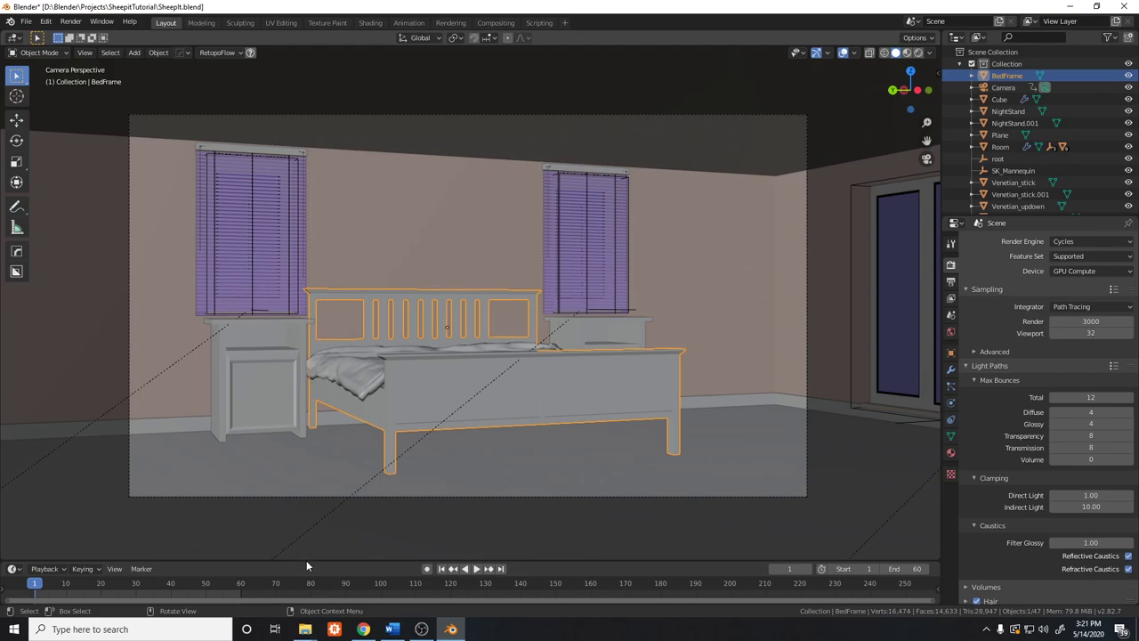
# Play and stop the camera animation, preview Rendered then Solid shading, and return to frame 1
pyautogui.press('space')
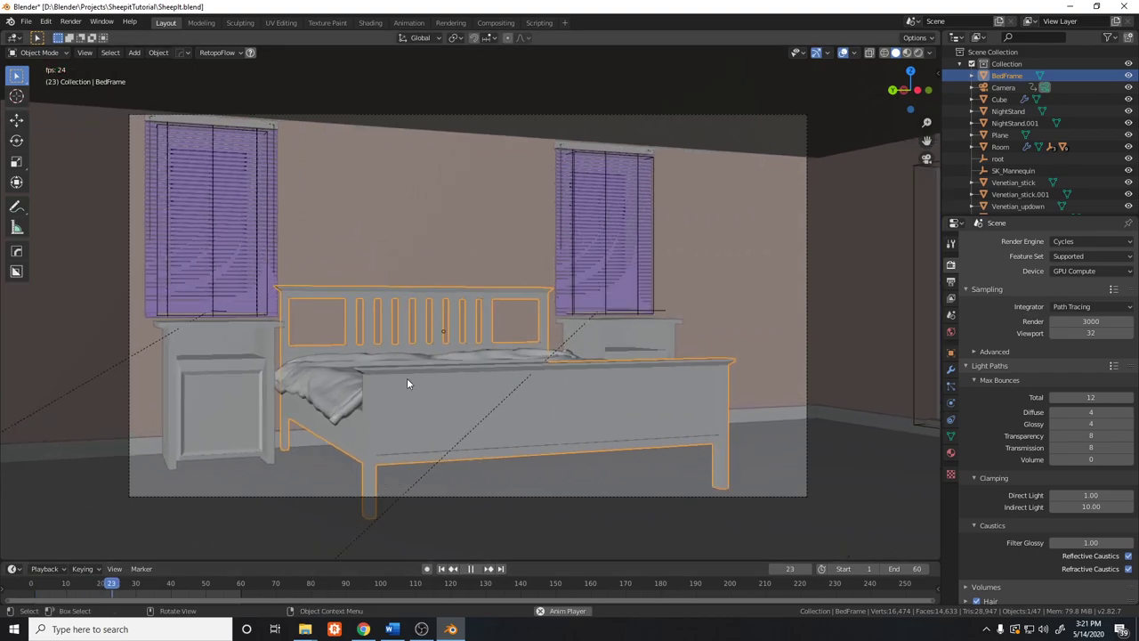
pyautogui.press('space')
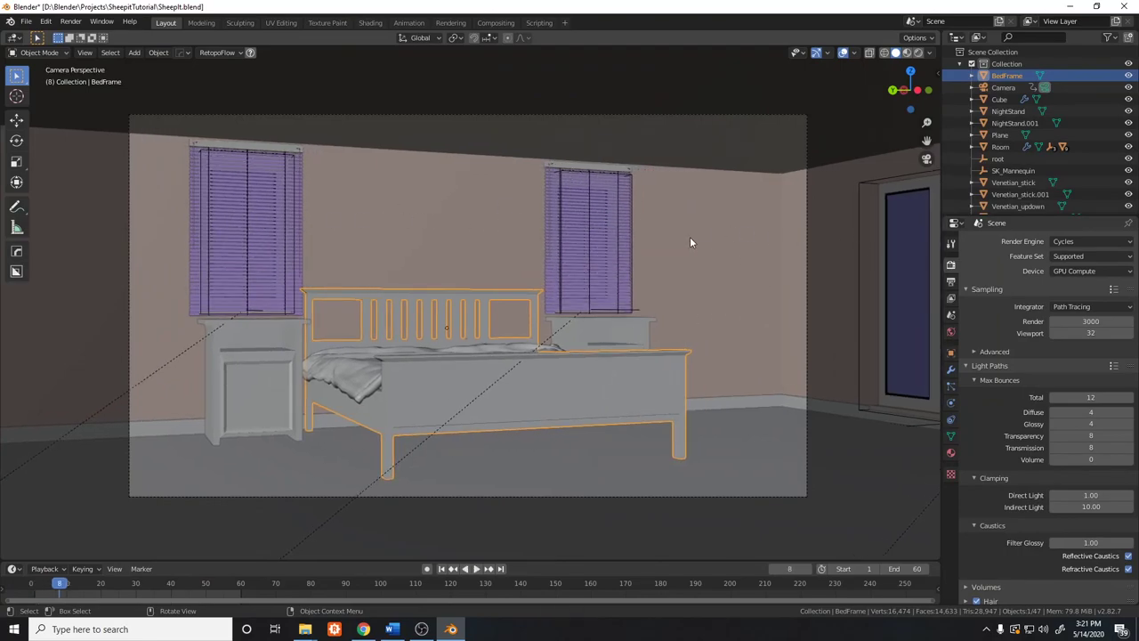
pyautogui.press('z')
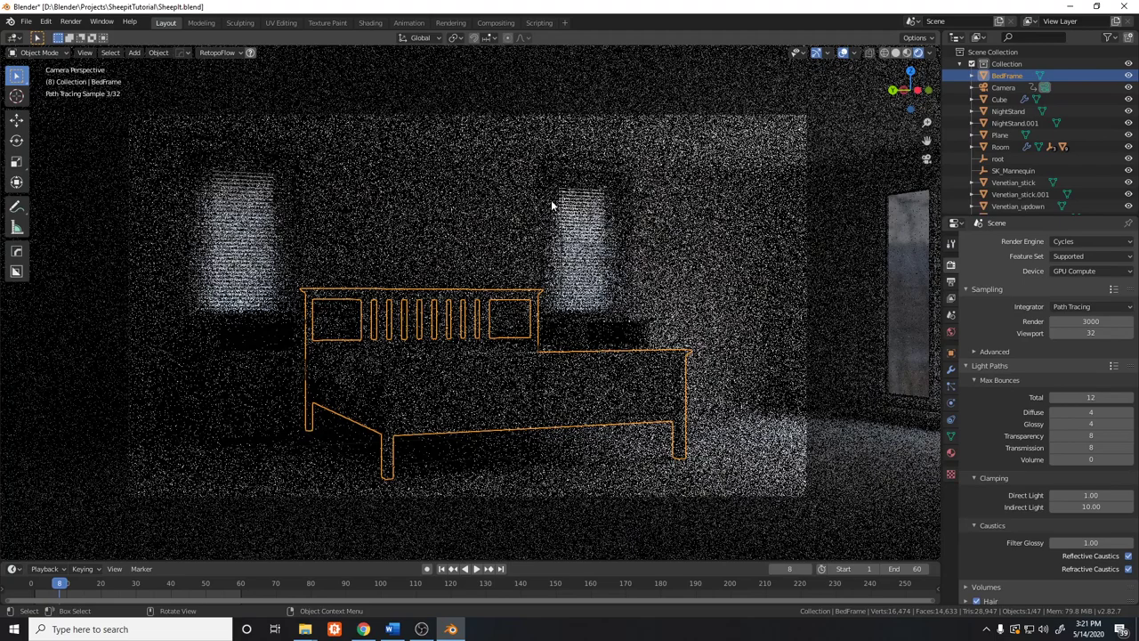
pyautogui.press('z')
pyautogui.click(636, 198)
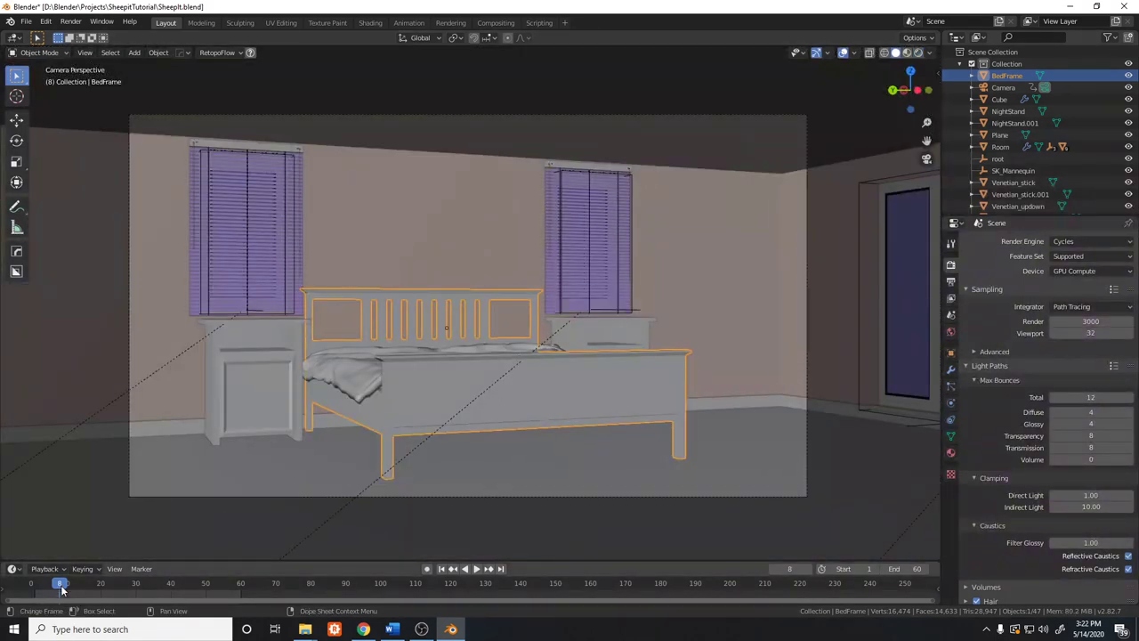
pyautogui.moveTo(62, 586); pyautogui.dragTo(38, 586)
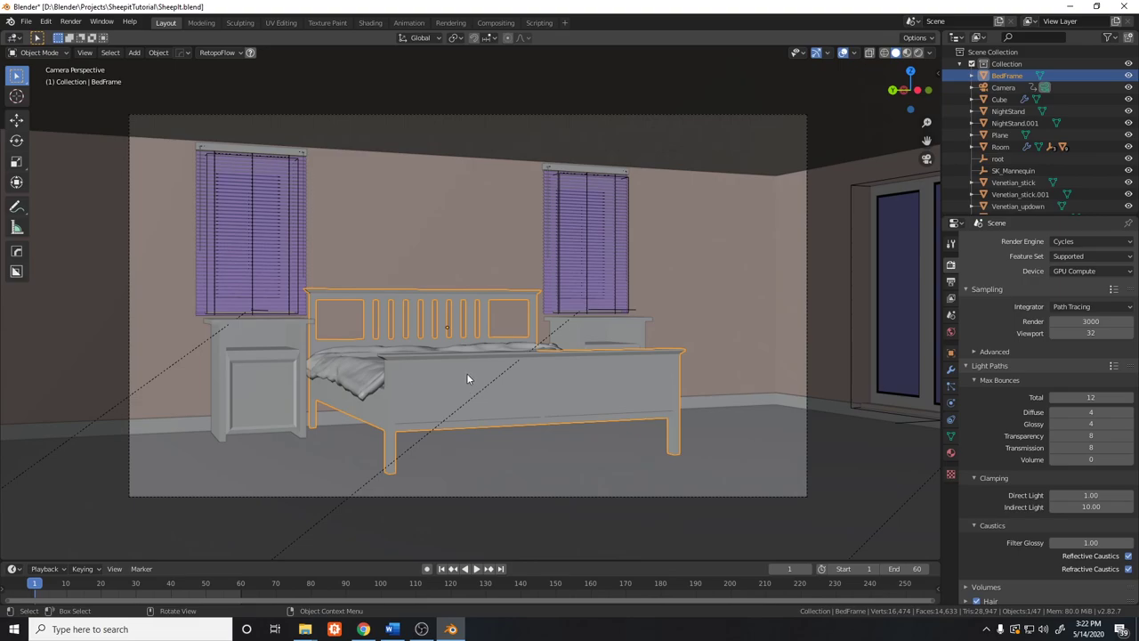
pyautogui.click(386, 290)
pyautogui.click(304, 630)
pyautogui.moveTo(425, 178); pyautogui.dragTo(410, 175)
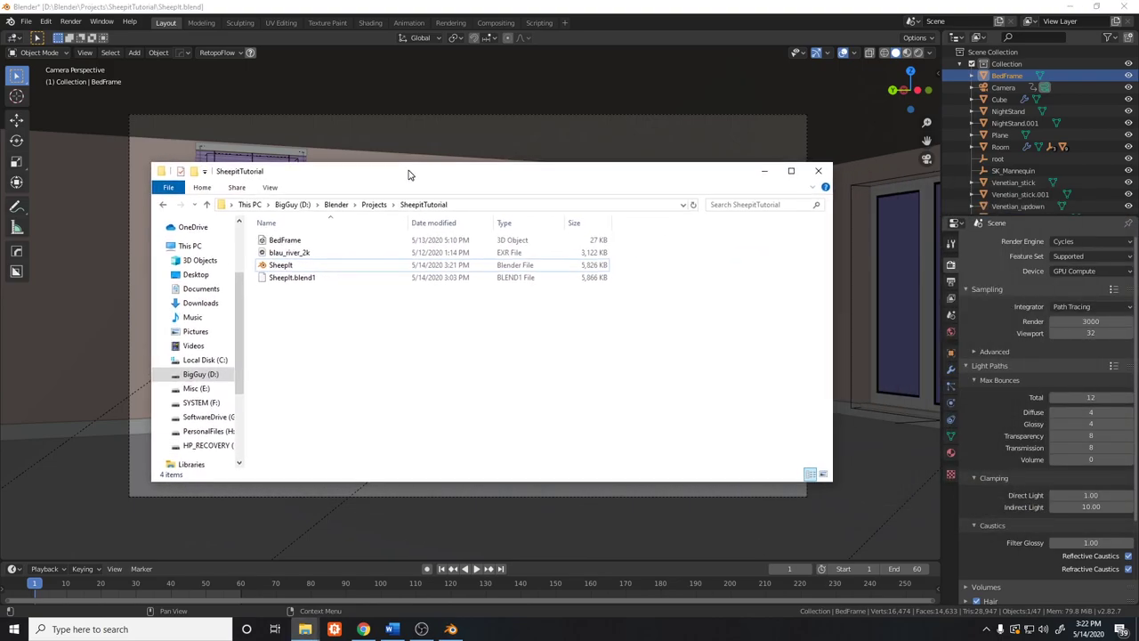
pyautogui.click(294, 254)
pyautogui.moveTo(289, 253)
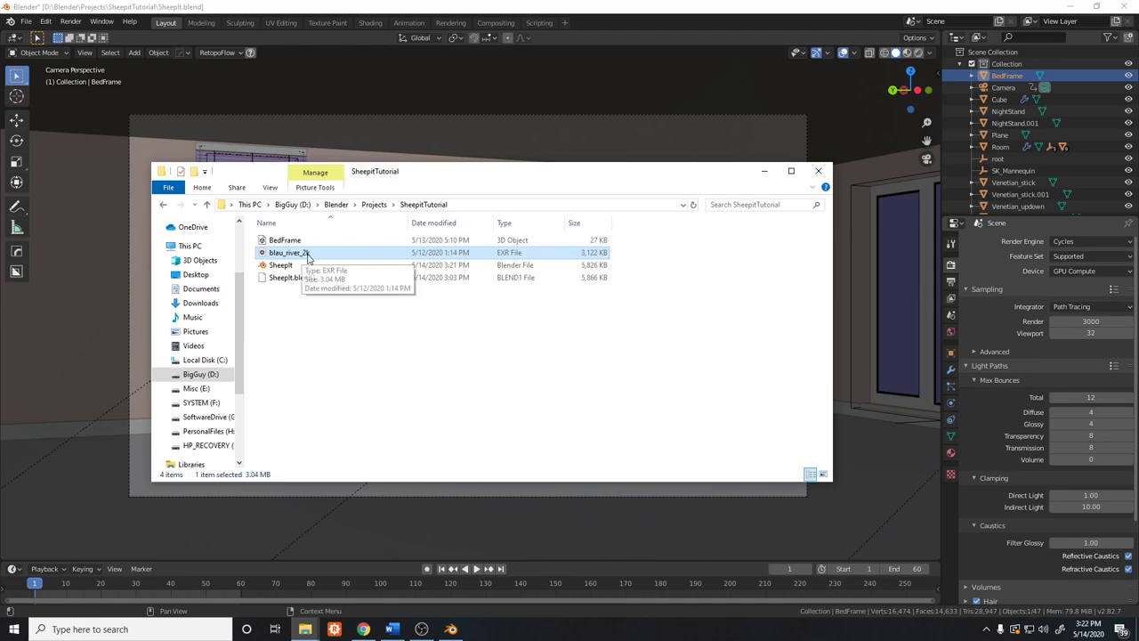
pyautogui.click(294, 264)
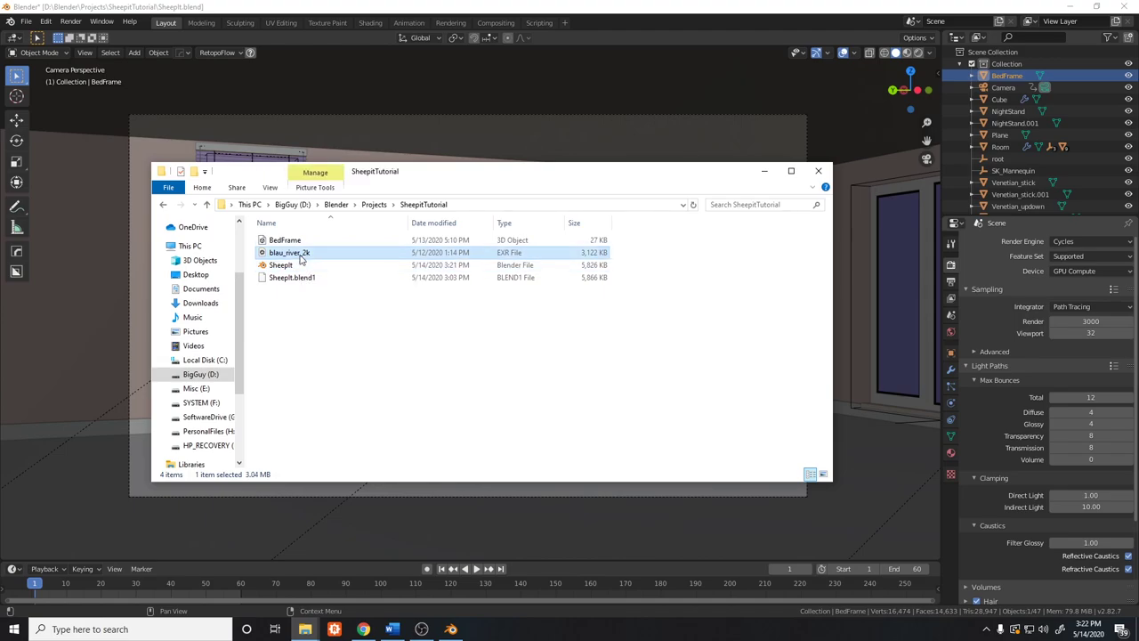
pyautogui.click(297, 266)
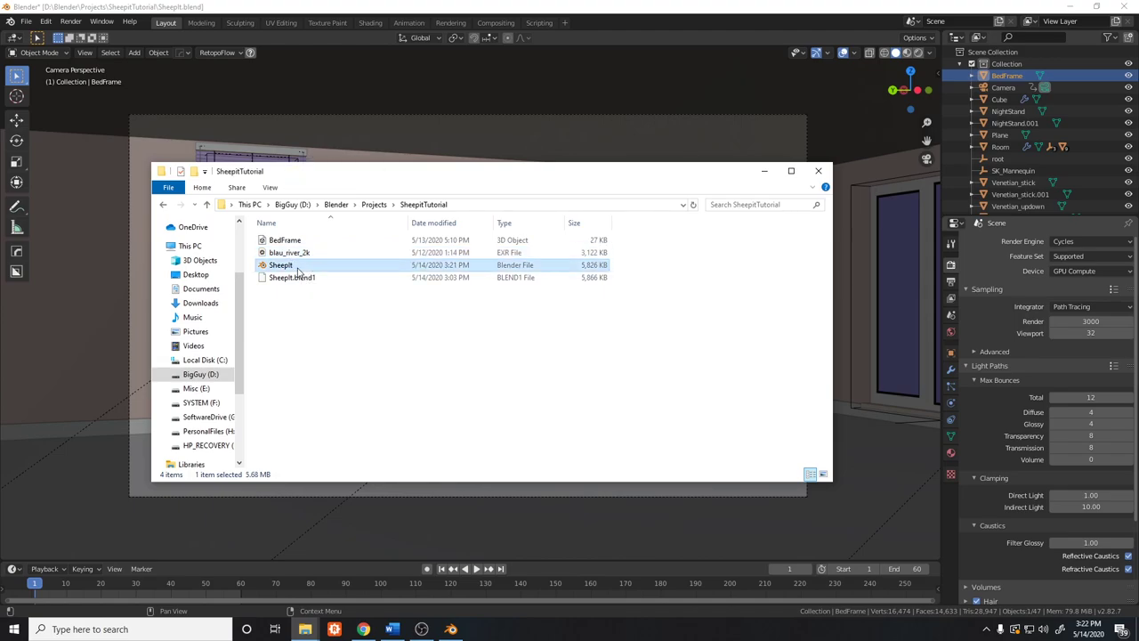
pyautogui.click(296, 253)
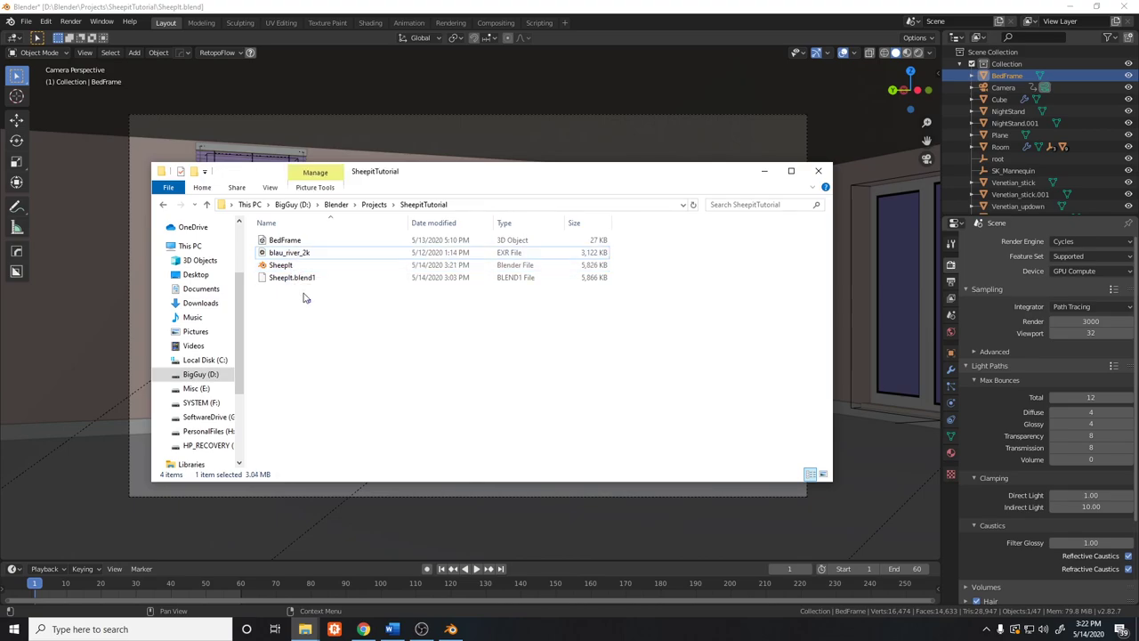
pyautogui.moveTo(303, 297); pyautogui.dragTo(282, 244)
pyautogui.click(282, 267)
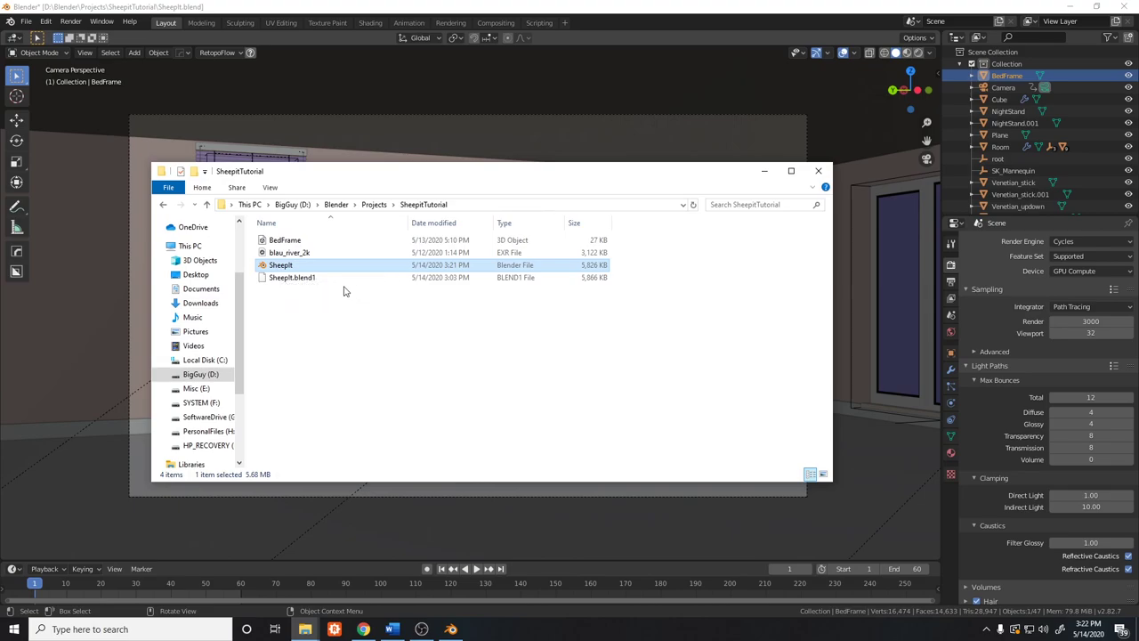
pyautogui.click(288, 254)
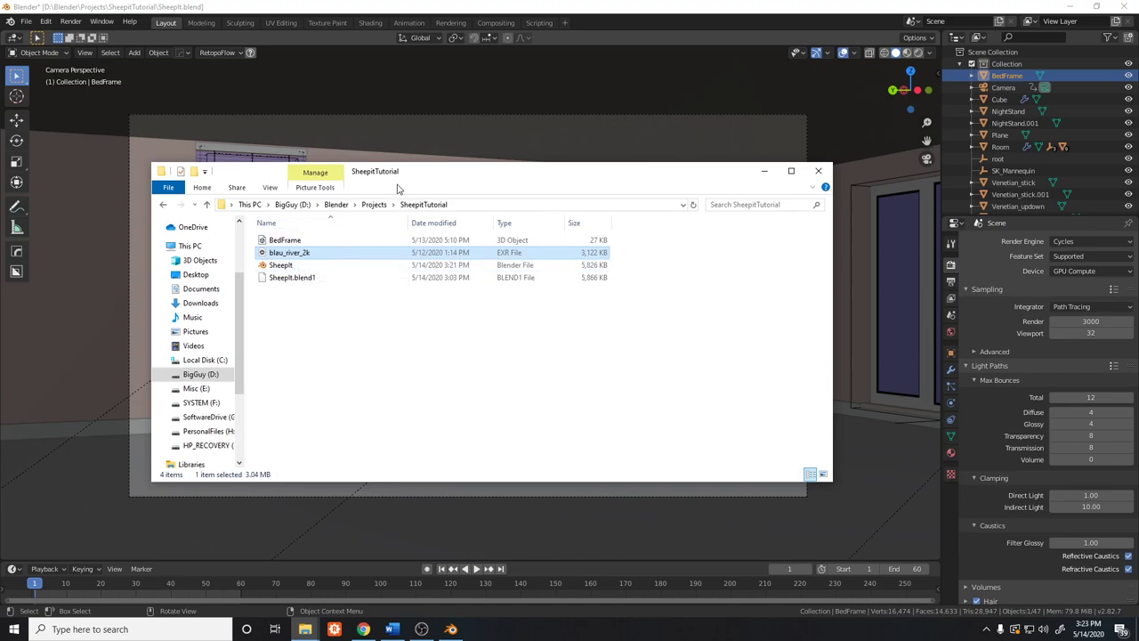
pyautogui.moveTo(448, 178); pyautogui.dragTo(1138, 205)
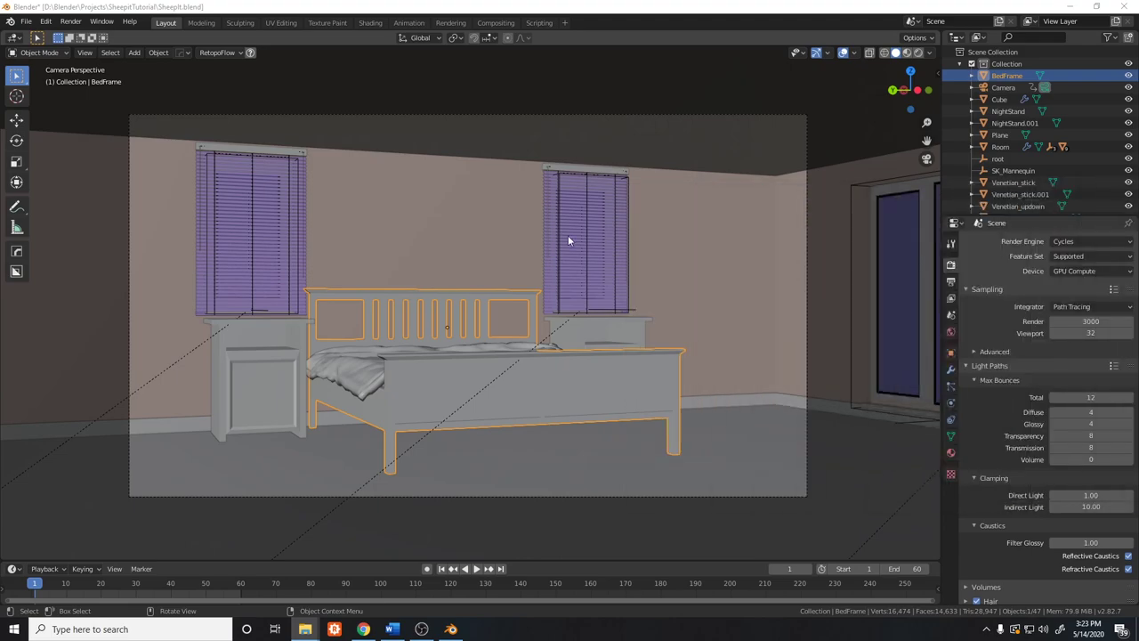
# Apply File > External Data > Make All Paths Relative to the bedroom scene
pyautogui.click(26, 21)
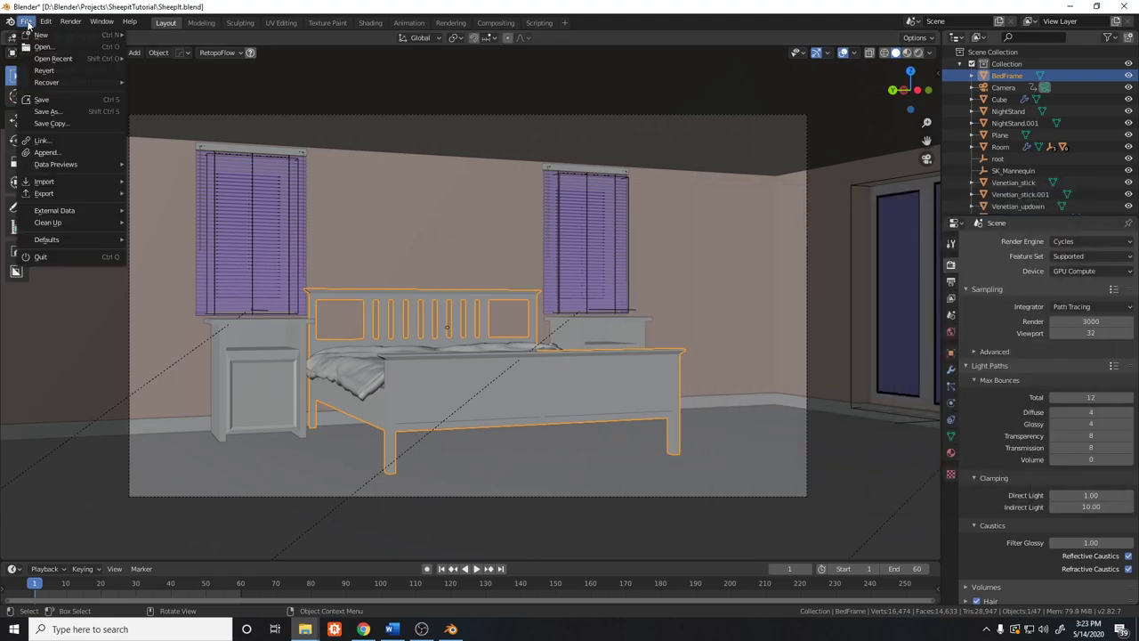
pyautogui.moveTo(56, 211)
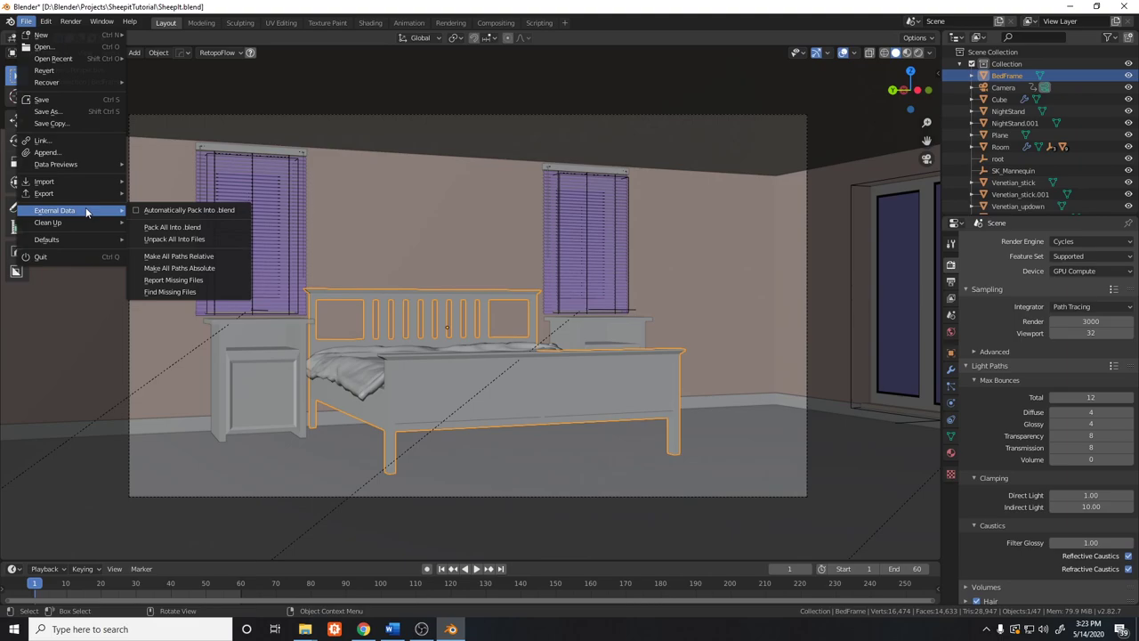
pyautogui.click(194, 257)
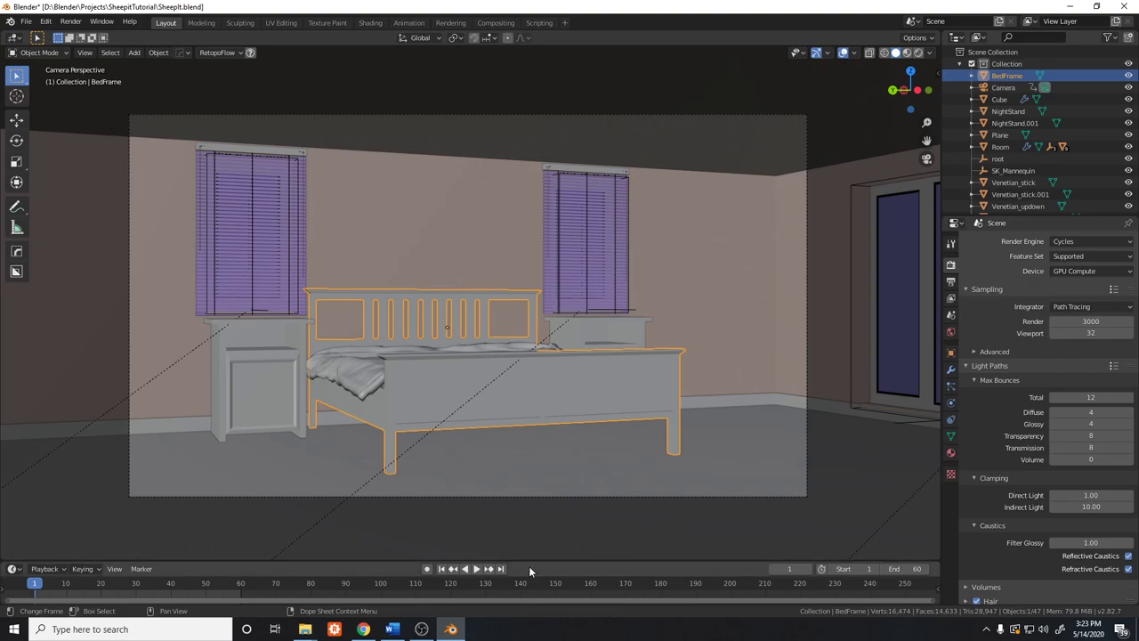
# Check SheepIt.blend's file size in the SheepitTutorial folder, then move that window aside
pyautogui.hotkey('alt', 'Tab')
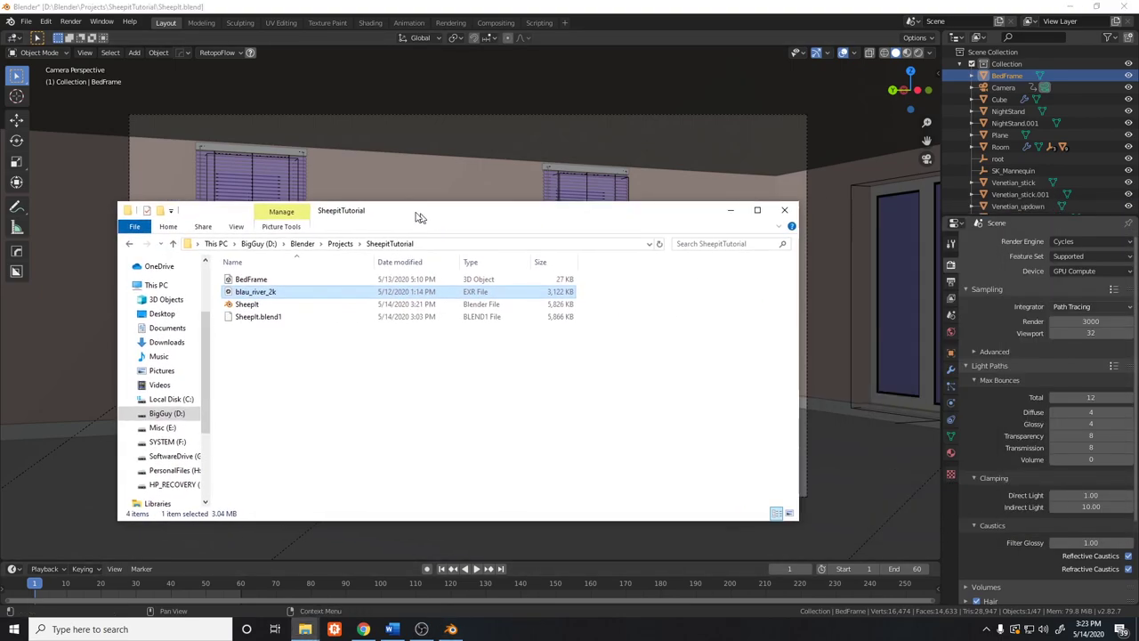
pyautogui.moveTo(419, 217); pyautogui.dragTo(401, 213)
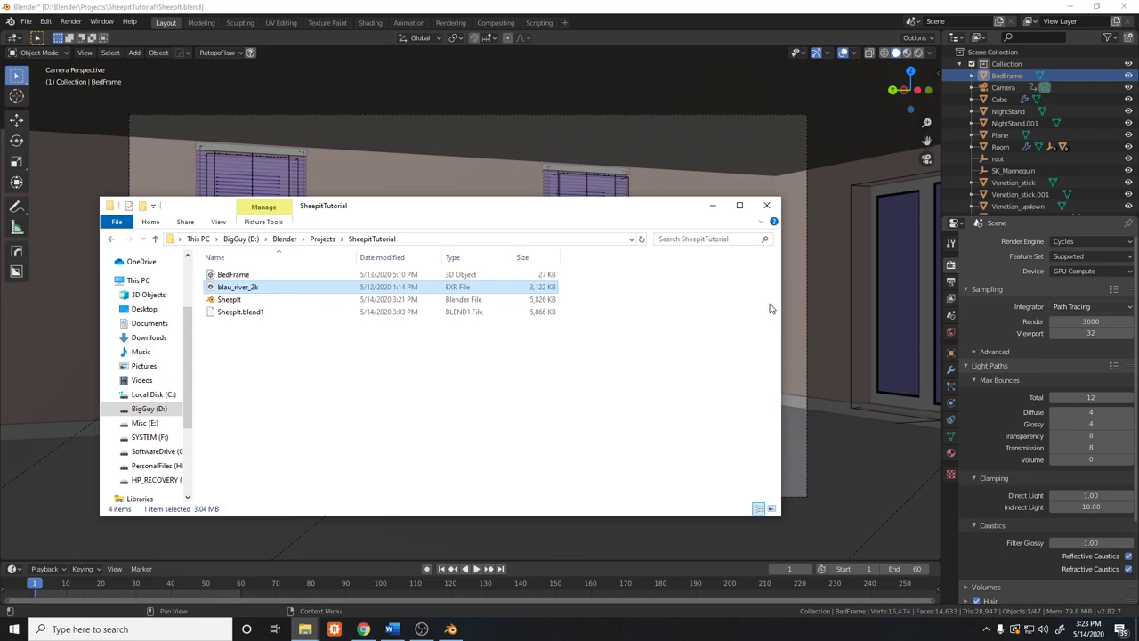
pyautogui.click(316, 300)
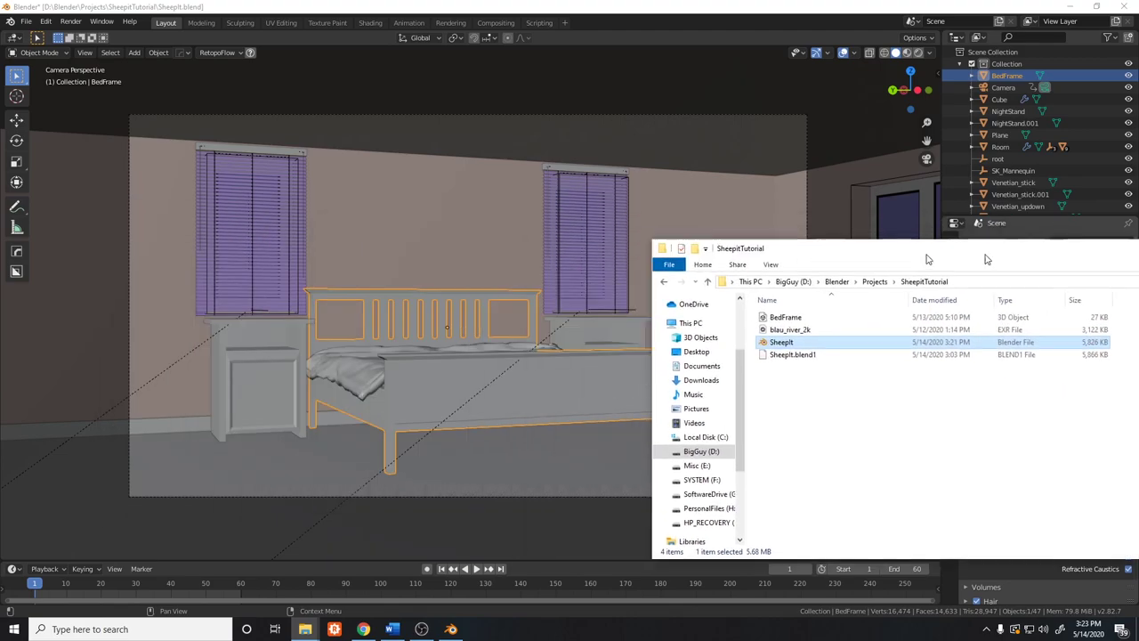
pyautogui.moveTo(371, 214); pyautogui.dragTo(1138, 218)
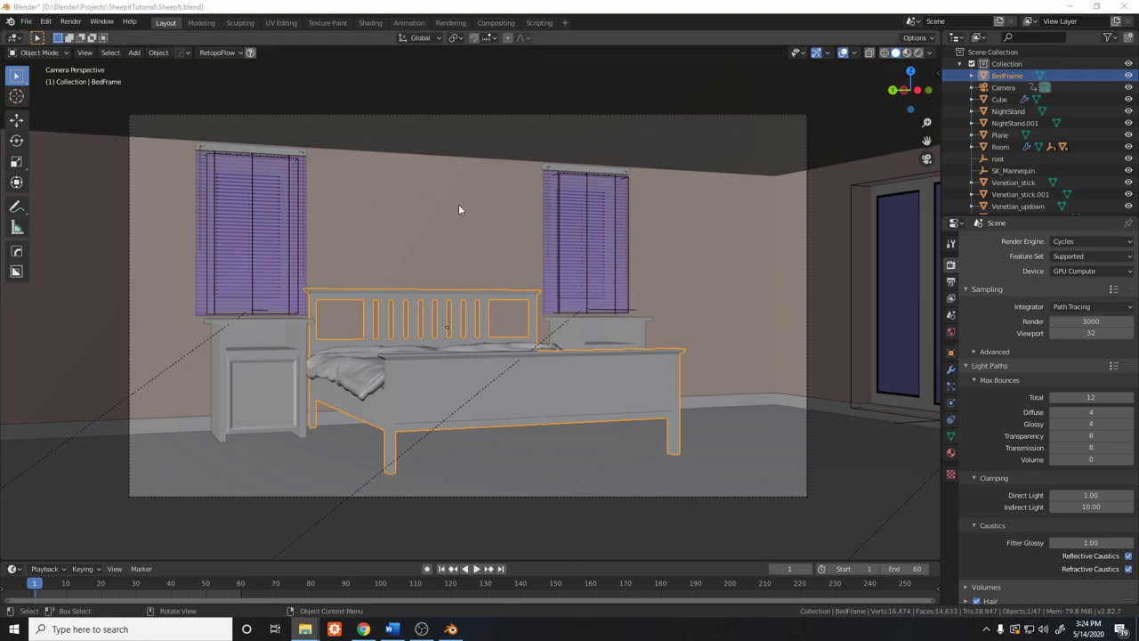
# Use File > External Data > Pack All Into .blend on the bedroom scene
pyautogui.click(26, 22)
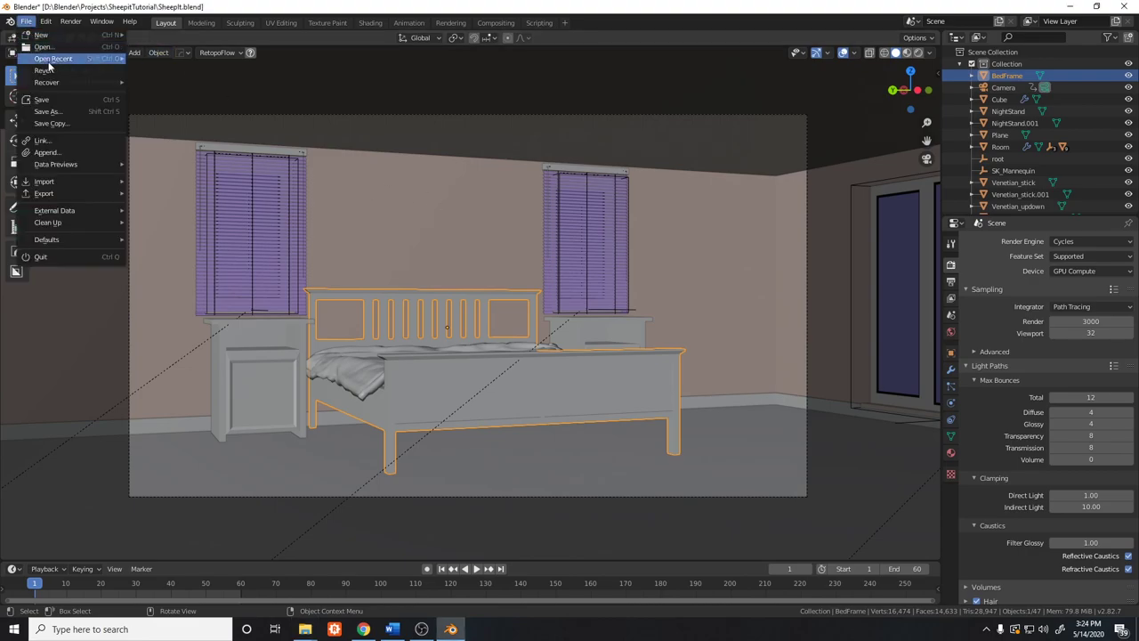
pyautogui.moveTo(55, 210)
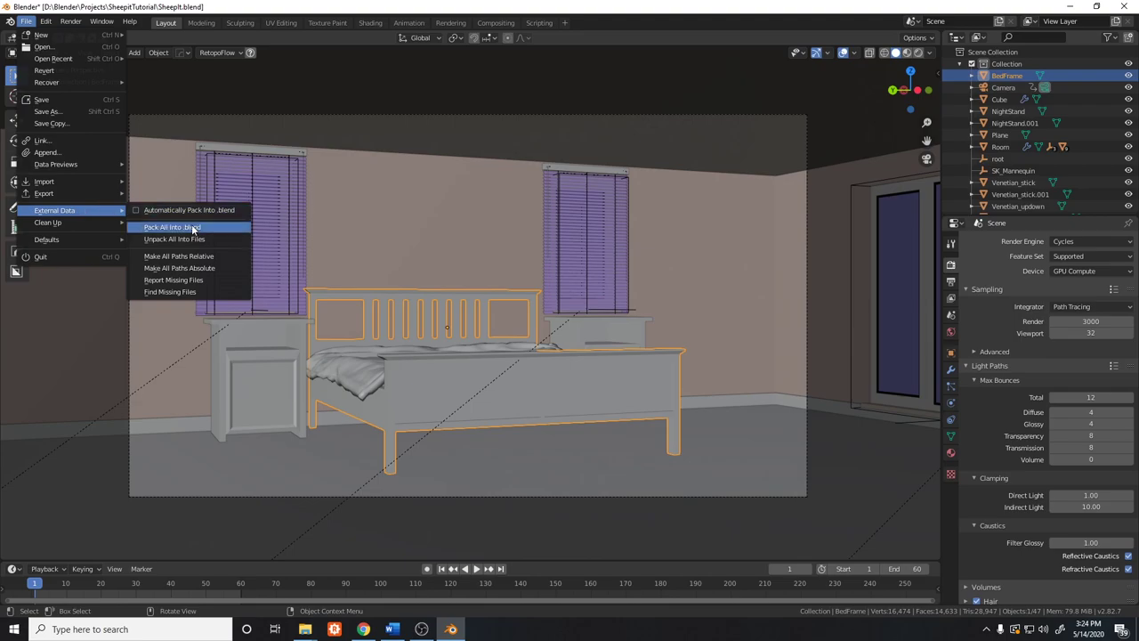
pyautogui.click(178, 227)
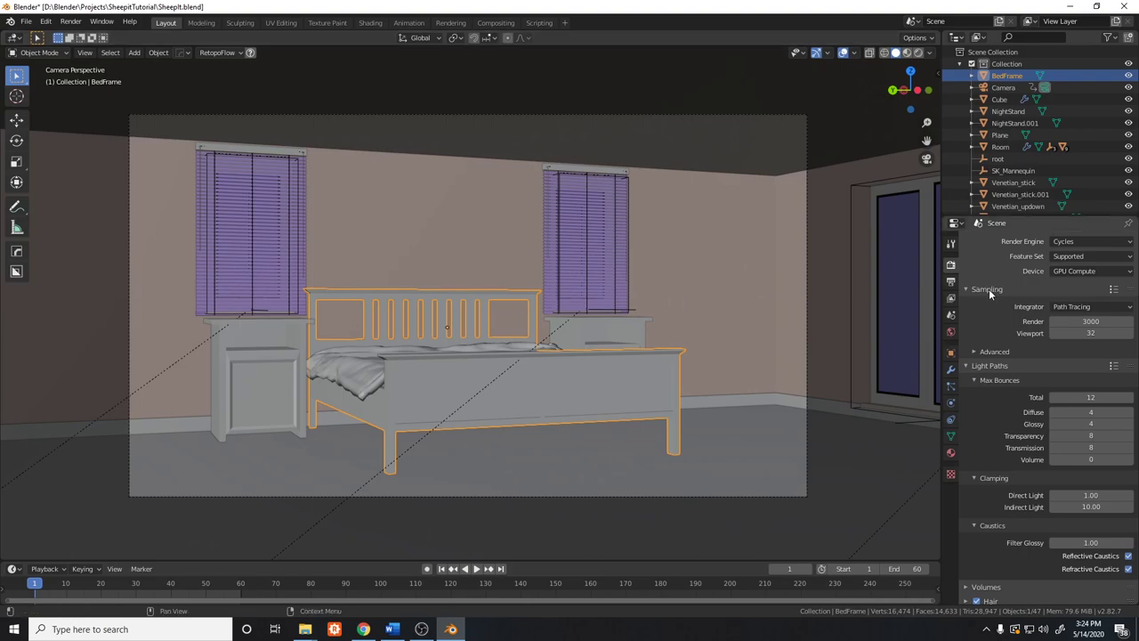
# Leave render samples at 3000 and show output settings: 1920×1080, frames 1–60, PNG
pyautogui.click(1102, 322)
pyautogui.press('Return')
pyautogui.scroll(-1, 989, 362)
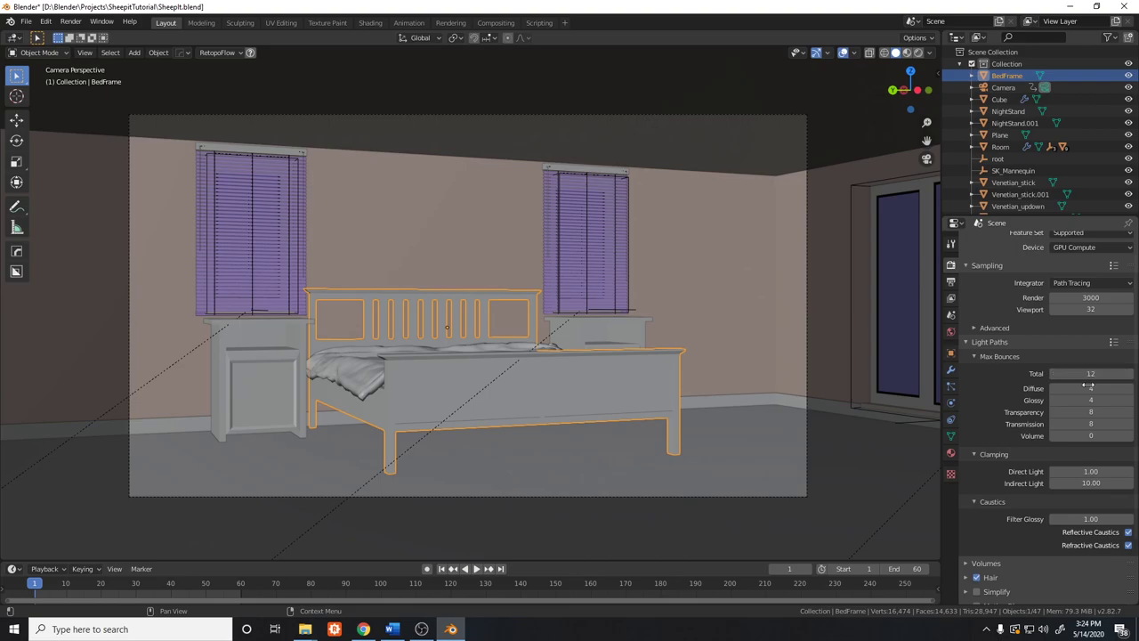
pyautogui.scroll(1, 1089, 439)
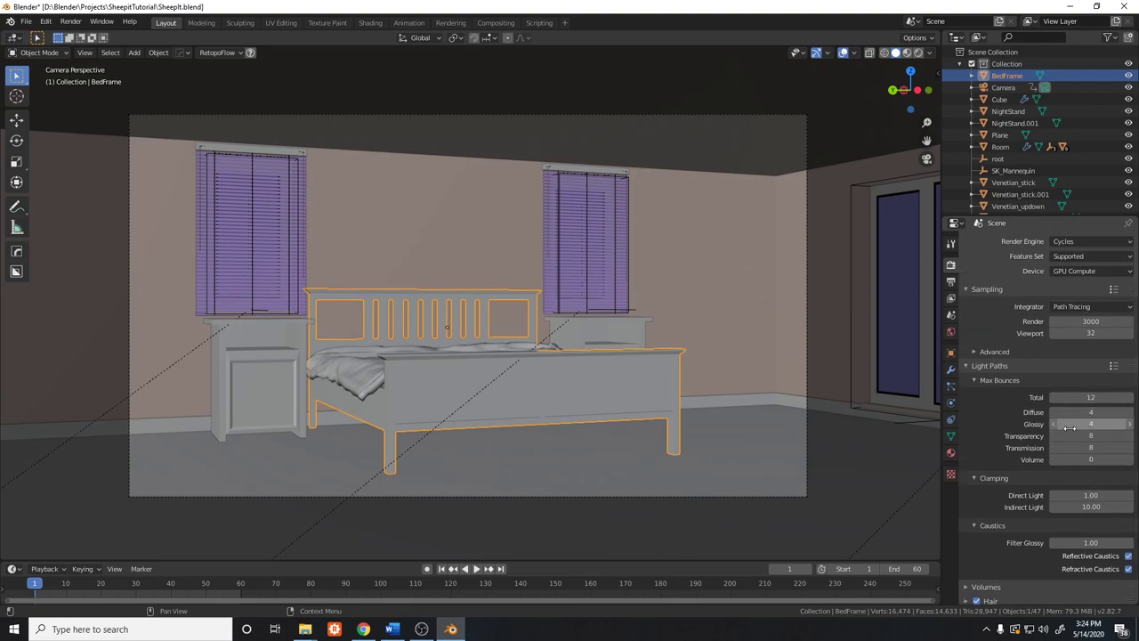
pyautogui.scroll(-1, 1014, 424)
pyautogui.click(951, 282)
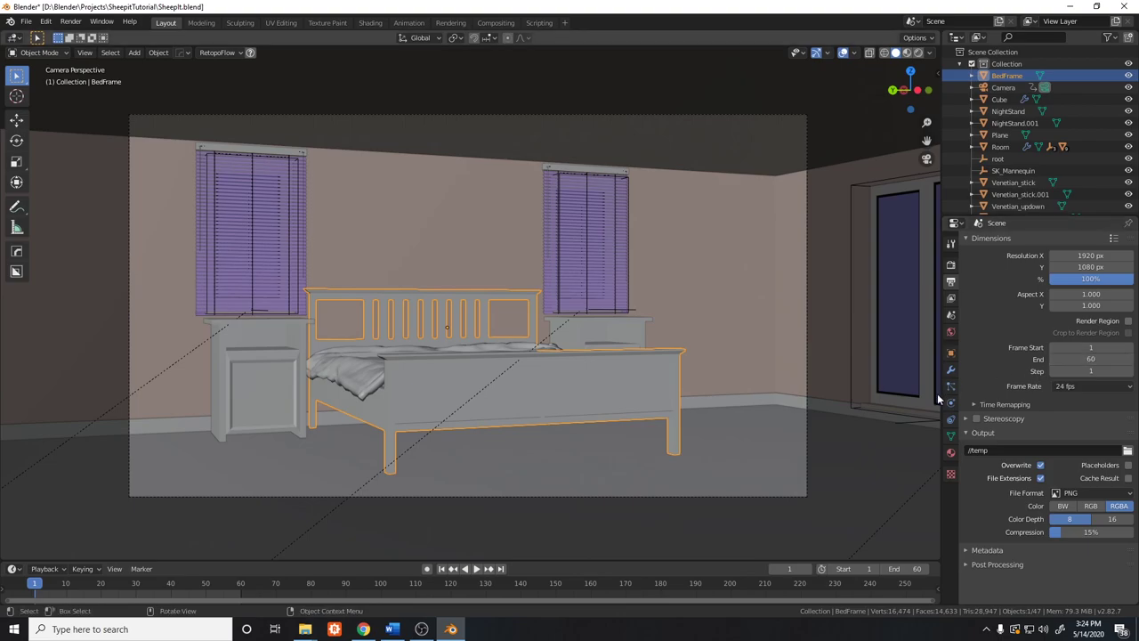
pyautogui.moveTo(104, 598); pyautogui.dragTo(233, 592)
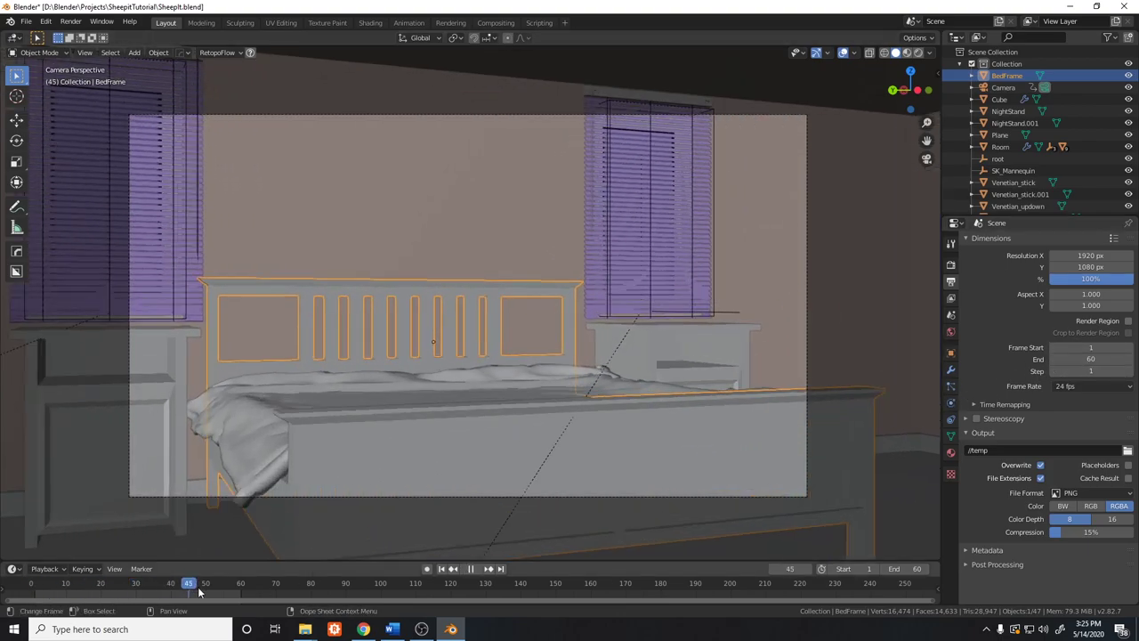
pyautogui.press('Escape')
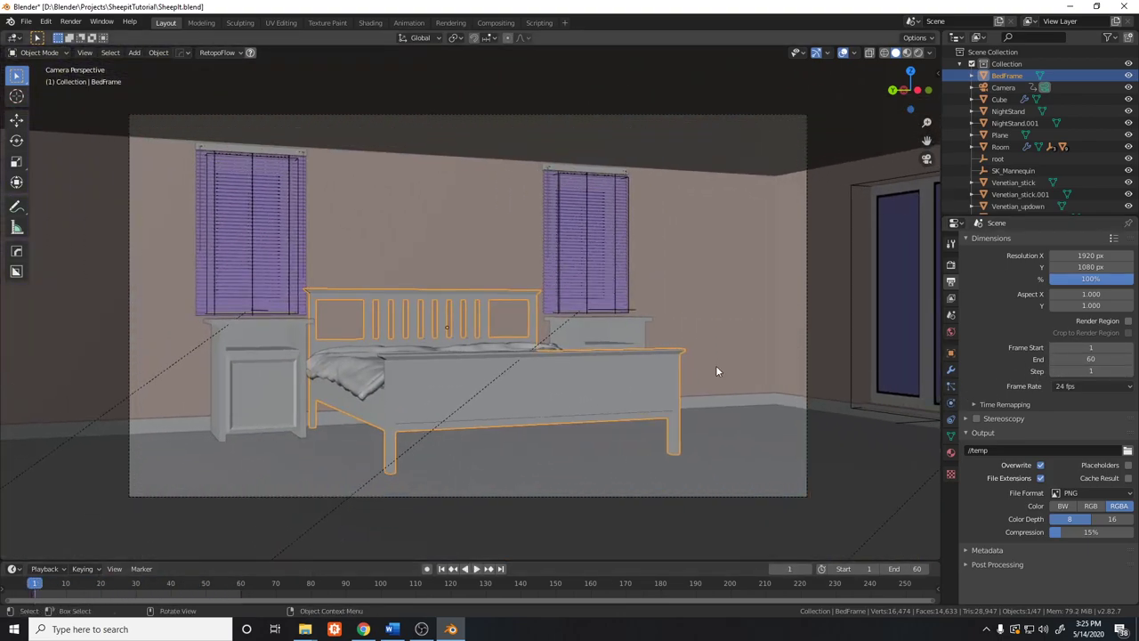
pyautogui.click(979, 451)
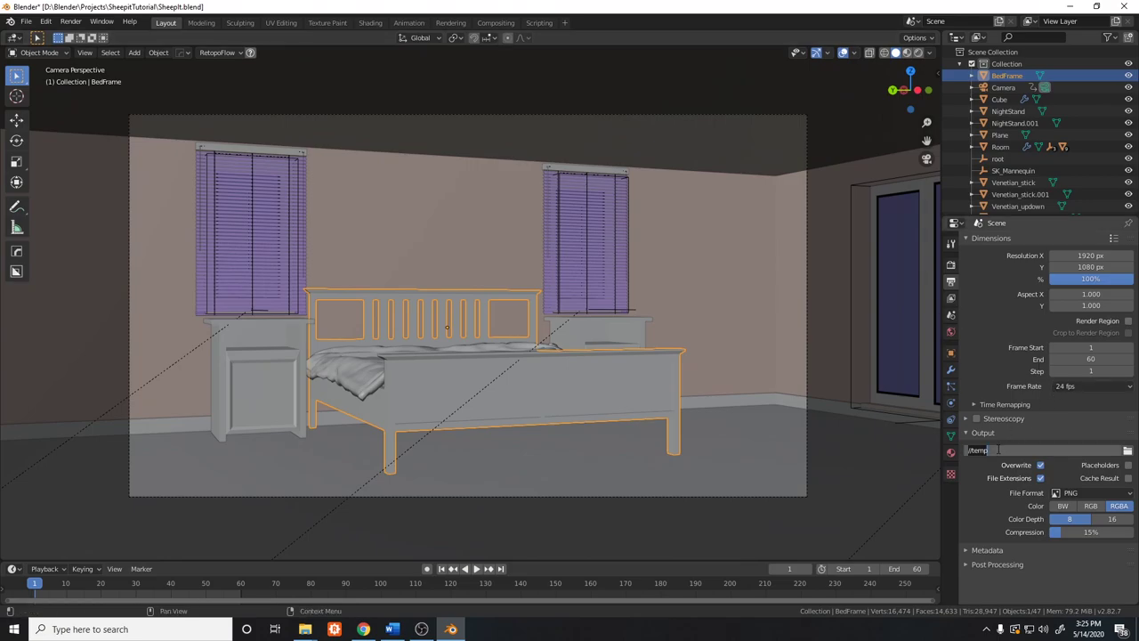
pyautogui.press('Right')
pyautogui.press('Right')
pyautogui.press('Right')
pyautogui.press('Right')
pyautogui.press('Right')
pyautogui.press('Return')
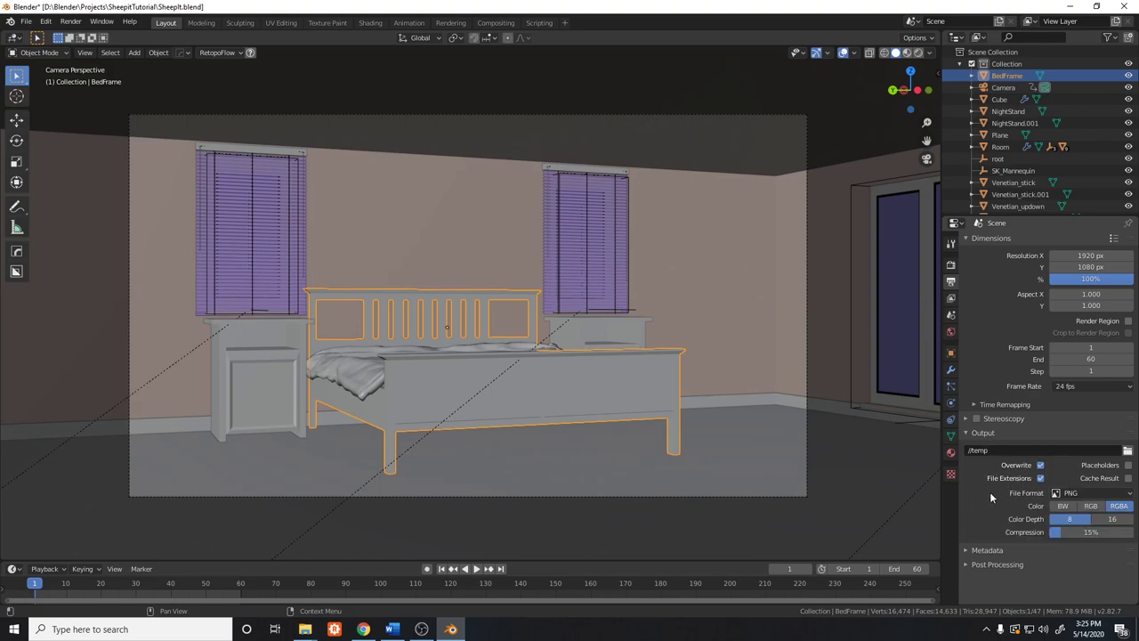
pyautogui.click(1079, 495)
# Return to the render settings and keep Cycles as the render engine
pyautogui.click(951, 265)
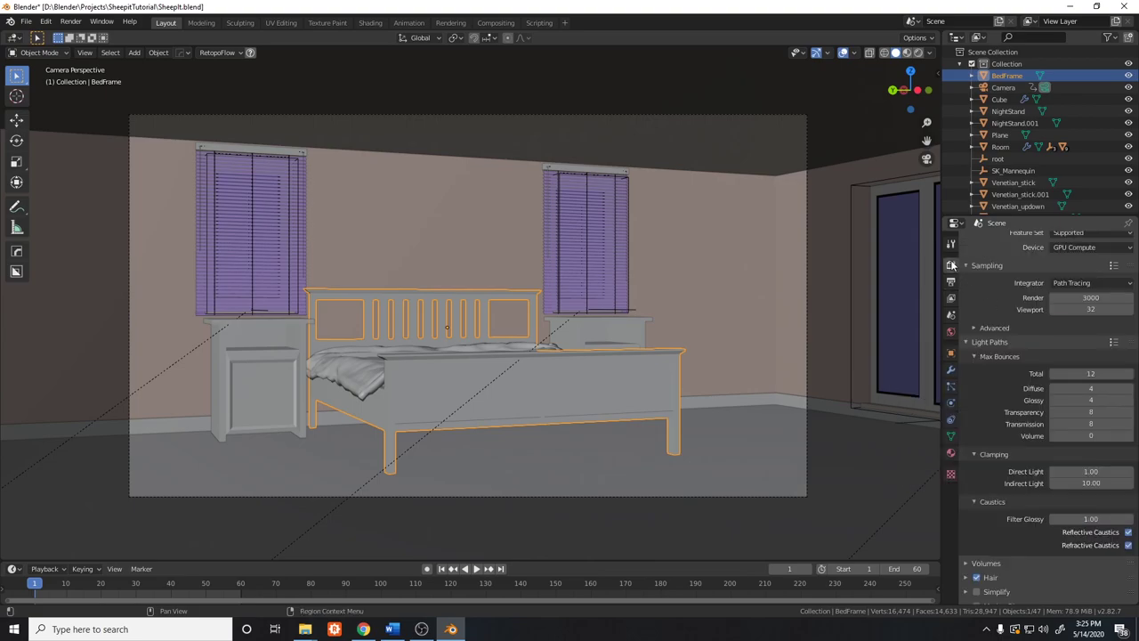
pyautogui.scroll(1, 1028, 337)
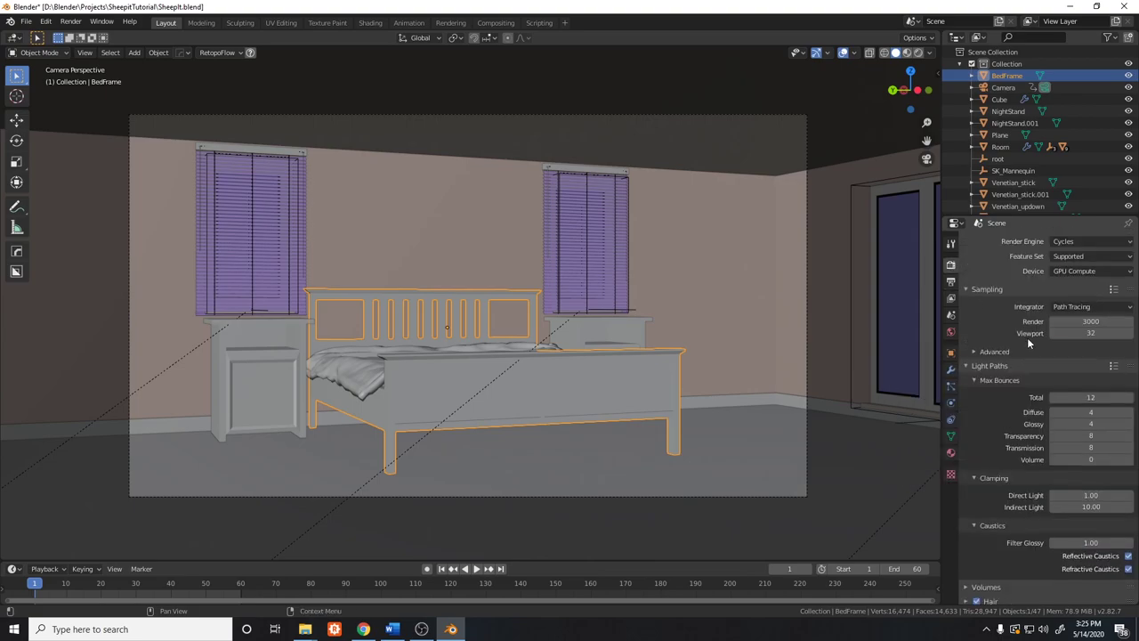
pyautogui.click(1086, 239)
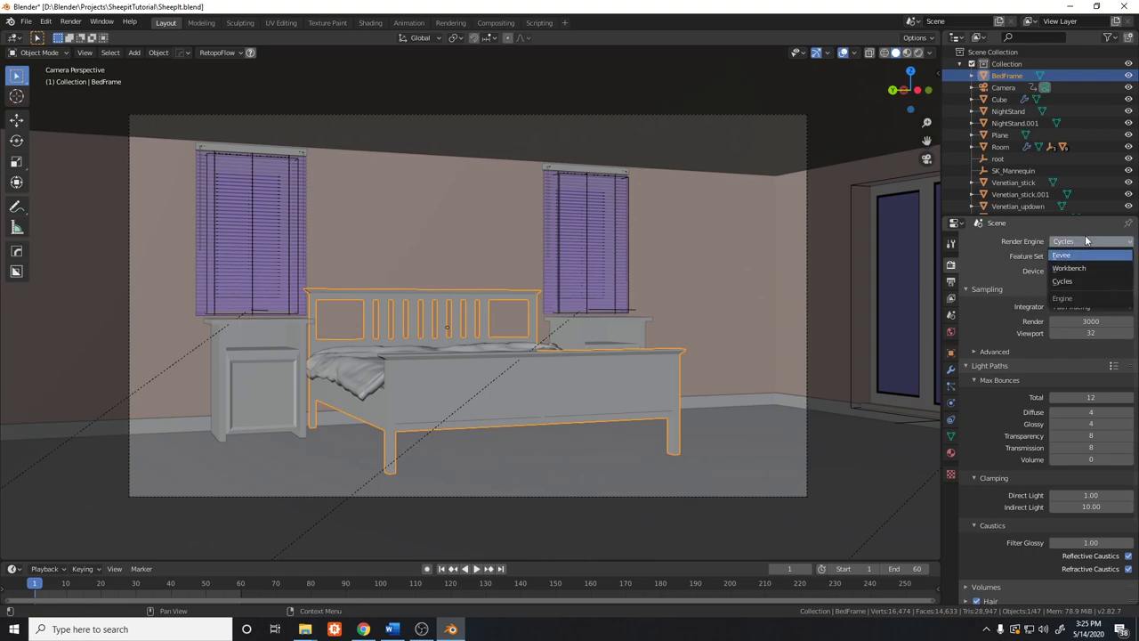
pyautogui.click(1085, 236)
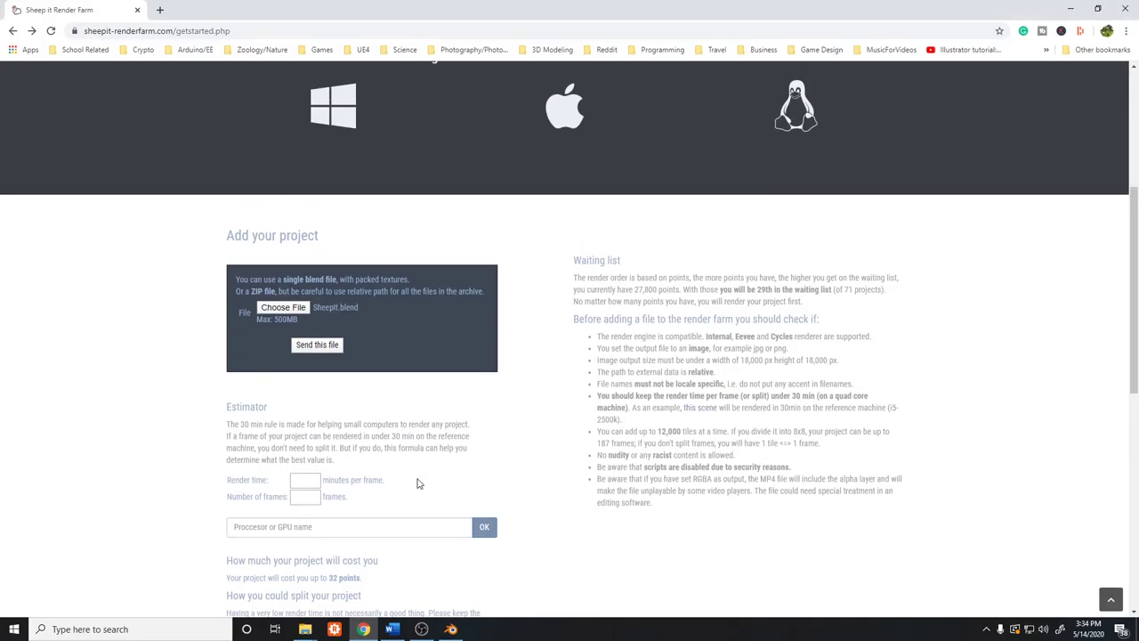
# Reload the Get started page and read the single-blend note, waiting list and checklist
pyautogui.scroll(3, 423, 480)
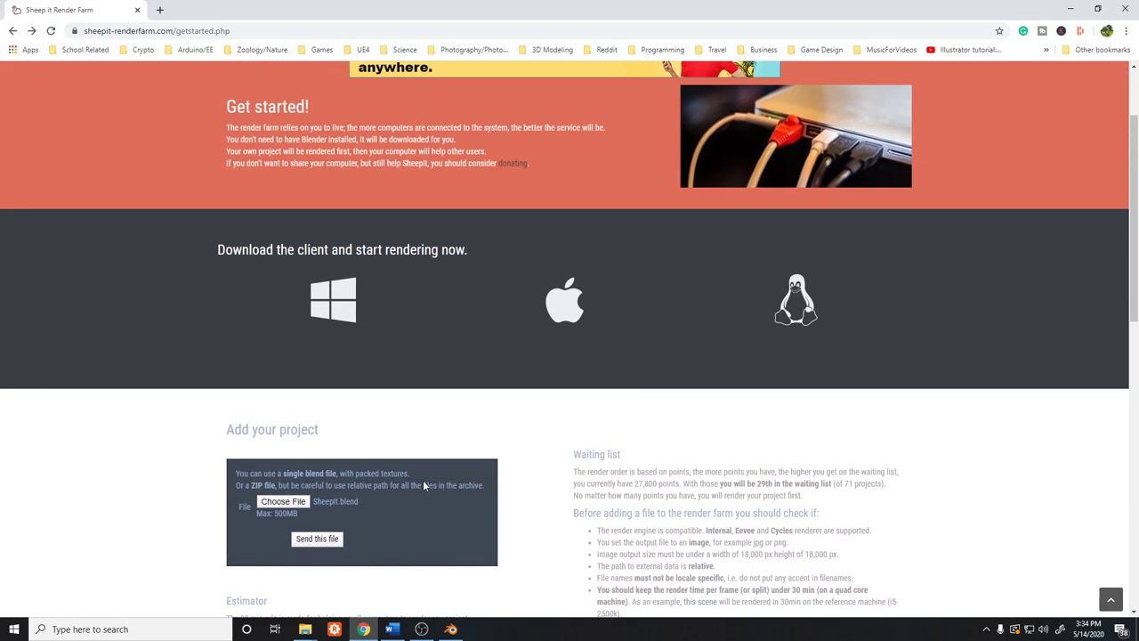
pyautogui.scroll(2, 427, 479)
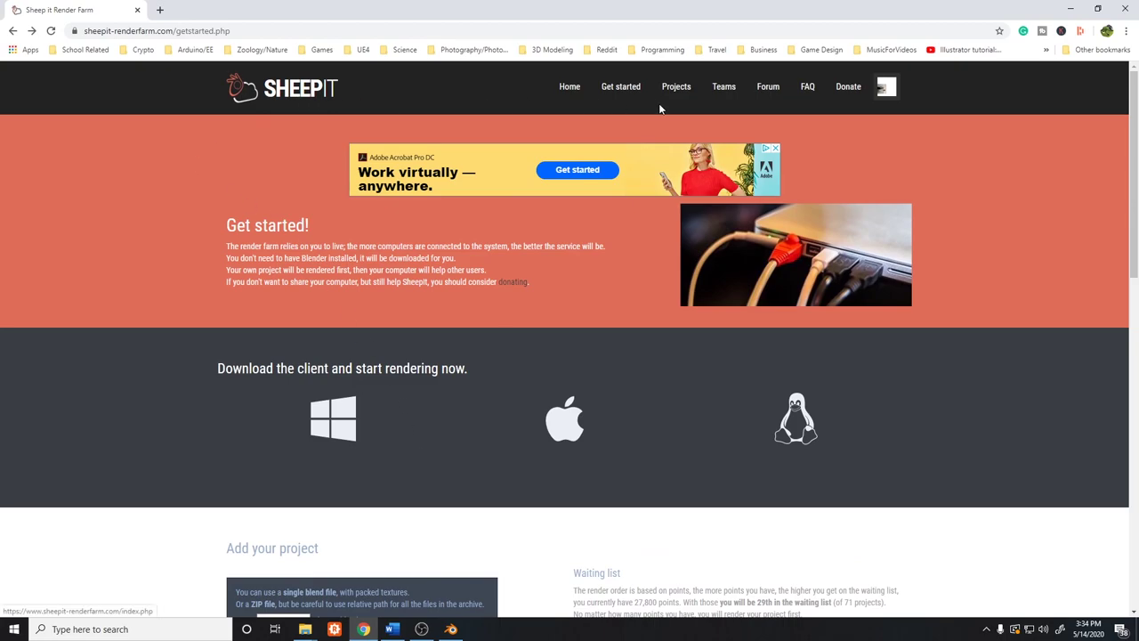
pyautogui.click(621, 86)
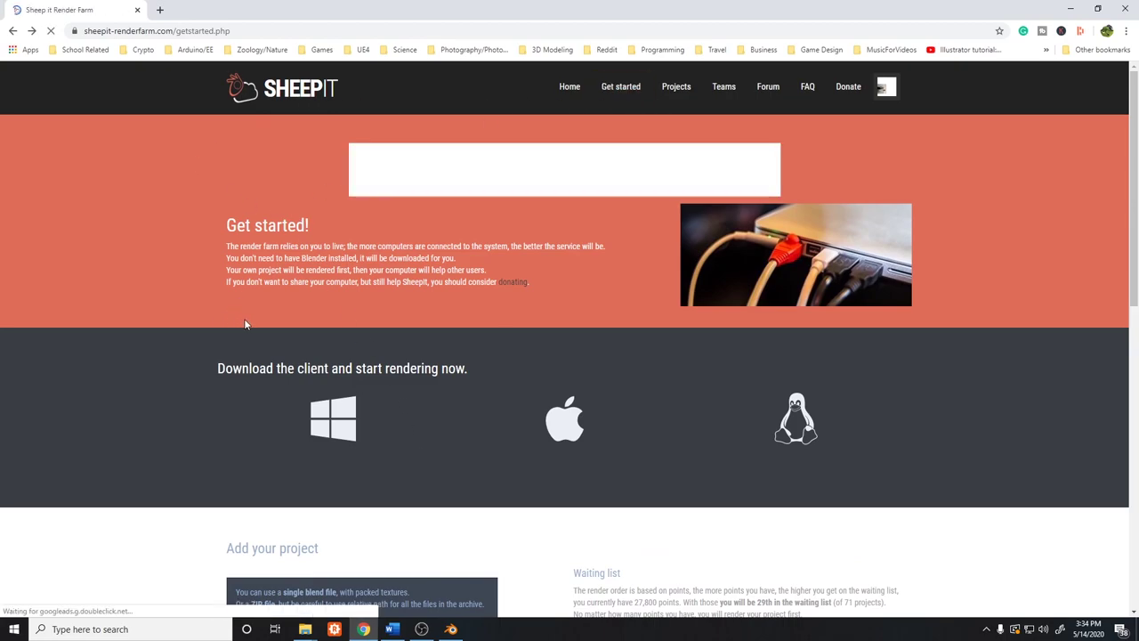
pyautogui.scroll(-1, 241, 328)
pyautogui.scroll(-3, 241, 327)
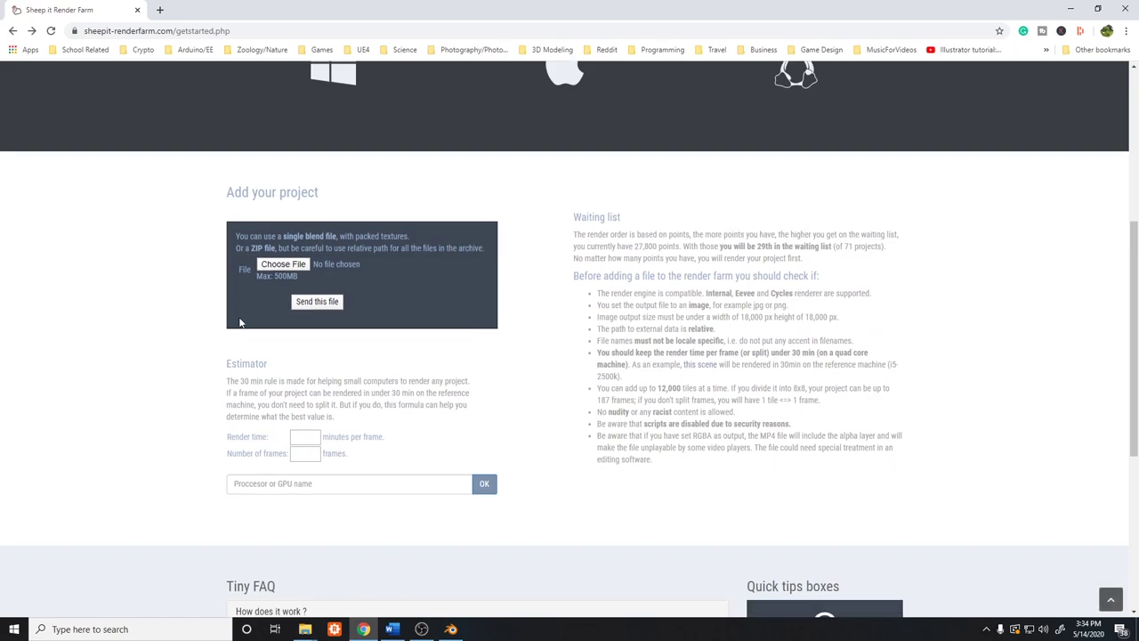
pyautogui.moveTo(231, 305); pyautogui.dragTo(424, 279)
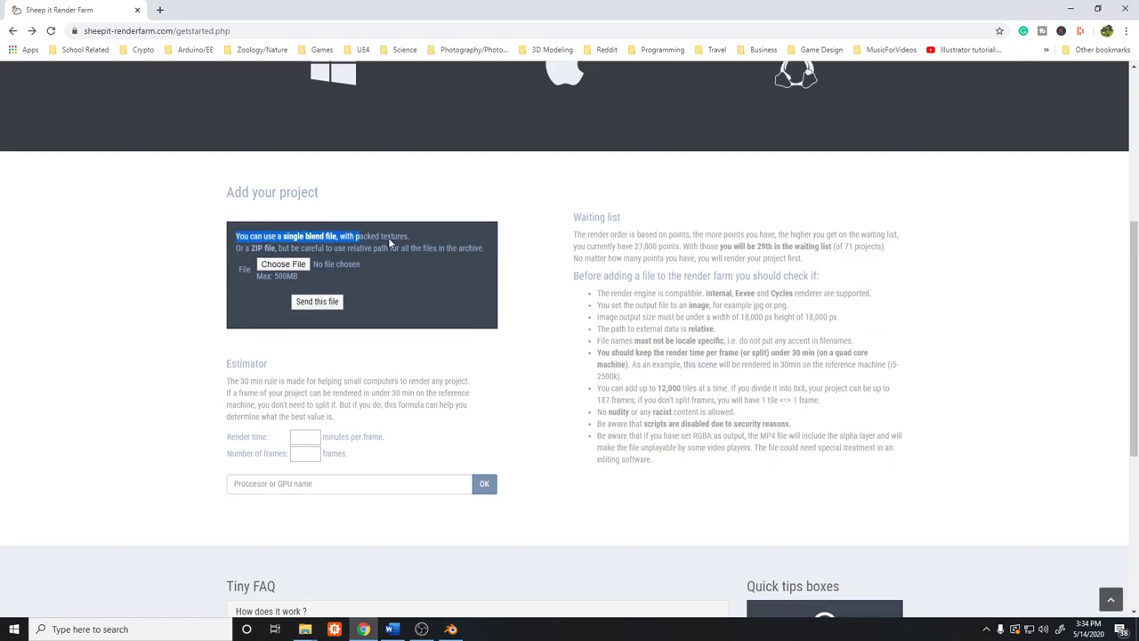
pyautogui.click(514, 311)
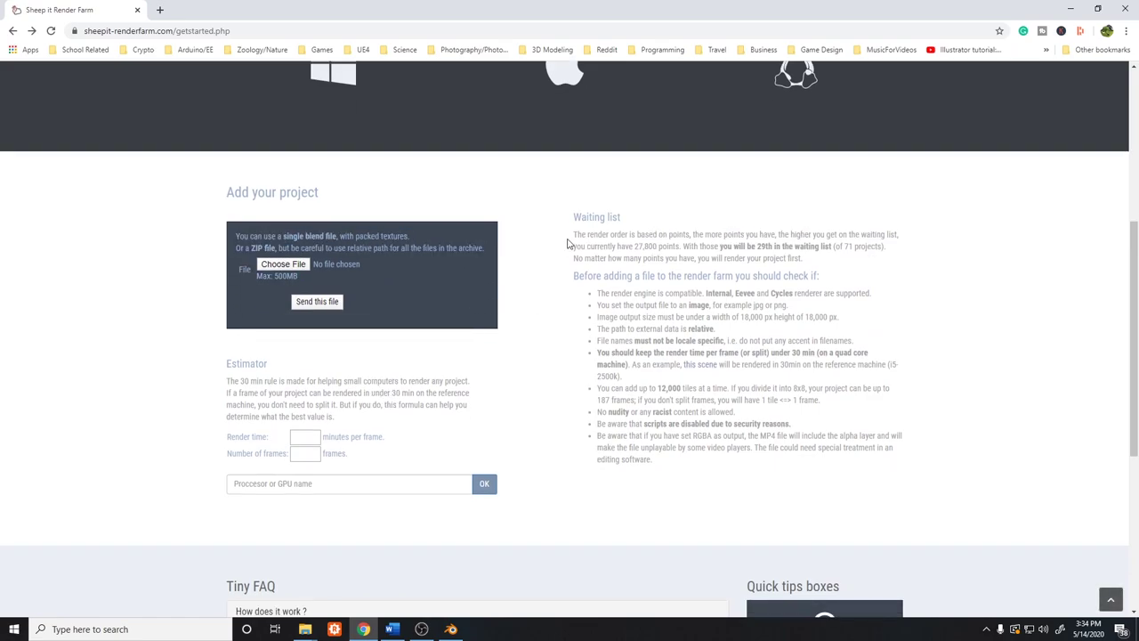
pyautogui.moveTo(571, 235); pyautogui.dragTo(817, 272)
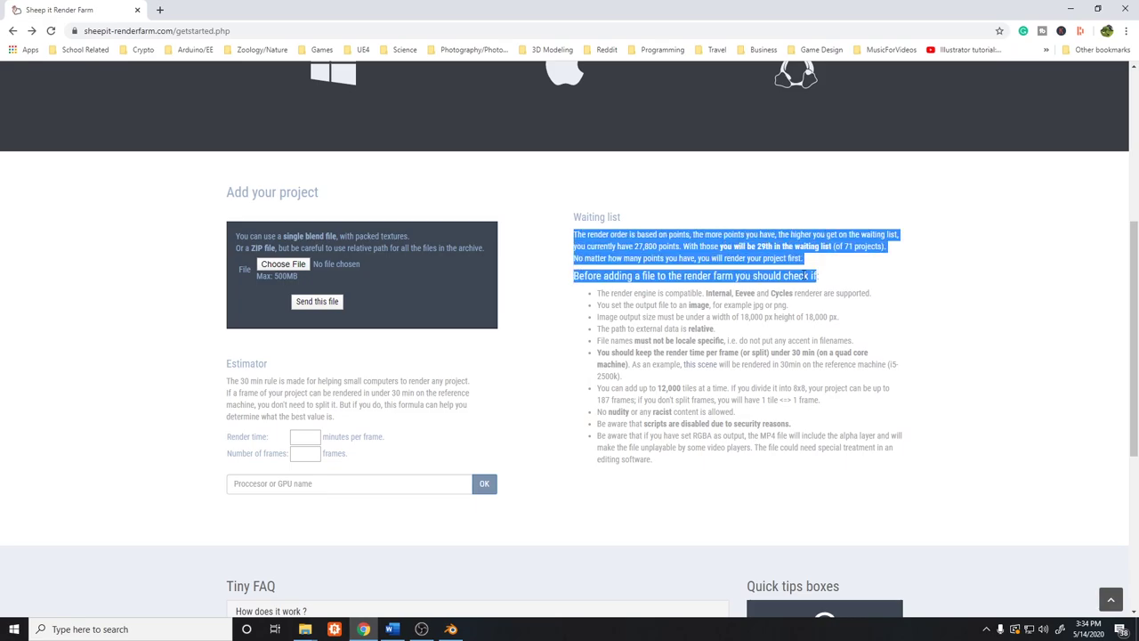
pyautogui.click(805, 276)
pyautogui.moveTo(597, 293)
pyautogui.mouseDown()
pyautogui.moveTo(685, 385)
pyautogui.moveTo(683, 419)
pyautogui.mouseUp()
pyautogui.click(684, 425)
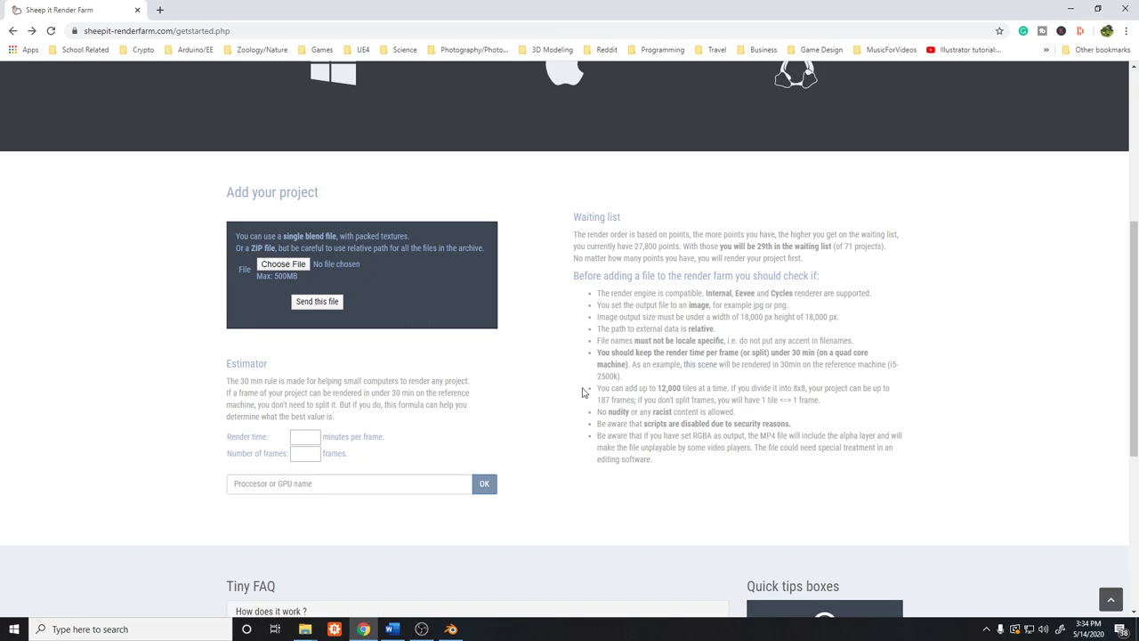
# Check the 29th waiting-list position and the 27,800 points total
pyautogui.scroll(1, 583, 391)
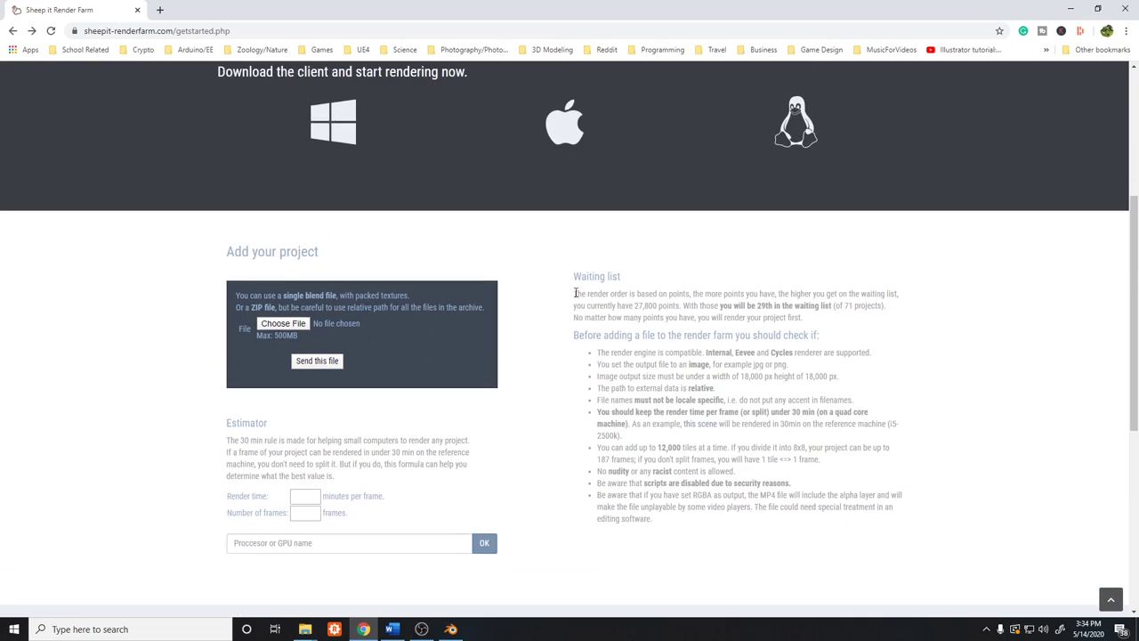
pyautogui.moveTo(575, 293); pyautogui.dragTo(664, 293)
pyautogui.click(739, 306)
pyautogui.moveTo(757, 305); pyautogui.dragTo(774, 306)
pyautogui.moveTo(633, 306); pyautogui.dragTo(680, 306)
pyautogui.click(635, 311)
pyautogui.moveTo(634, 306); pyautogui.dragTo(659, 306)
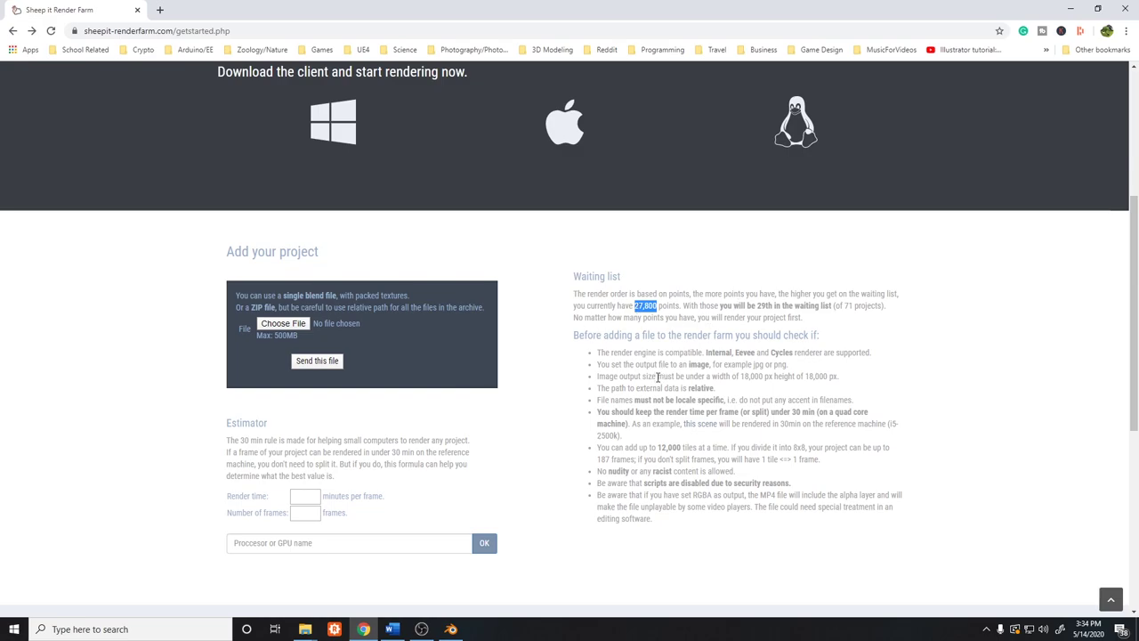
pyautogui.scroll(-1, 208, 323)
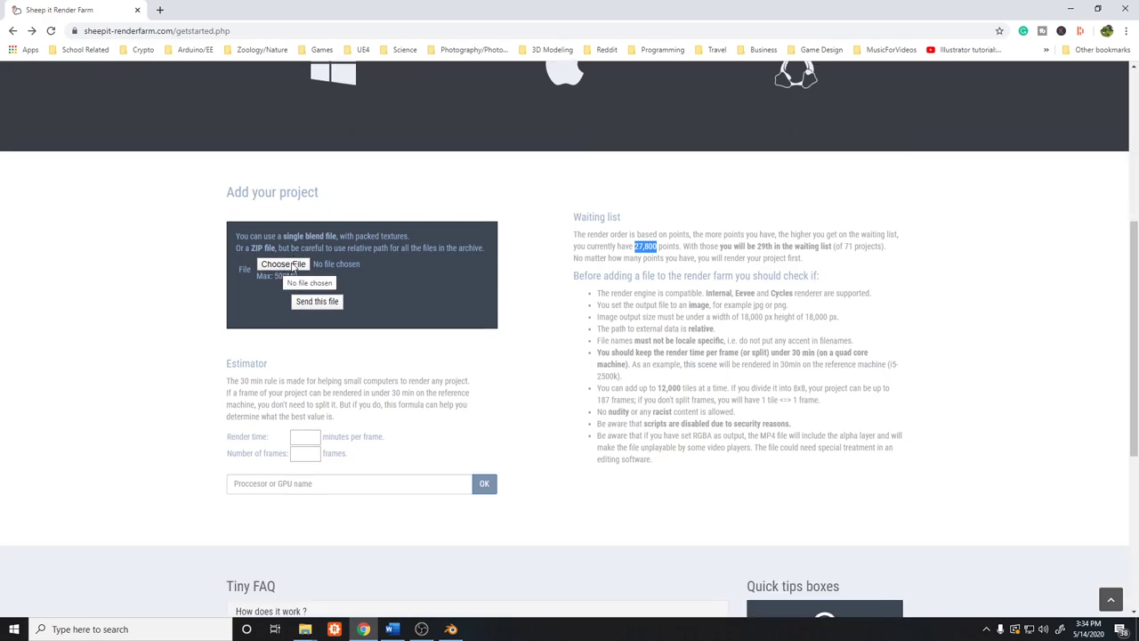
# Choose SheepIt.blend in the file picker and send it to the render farm
pyautogui.click(294, 266)
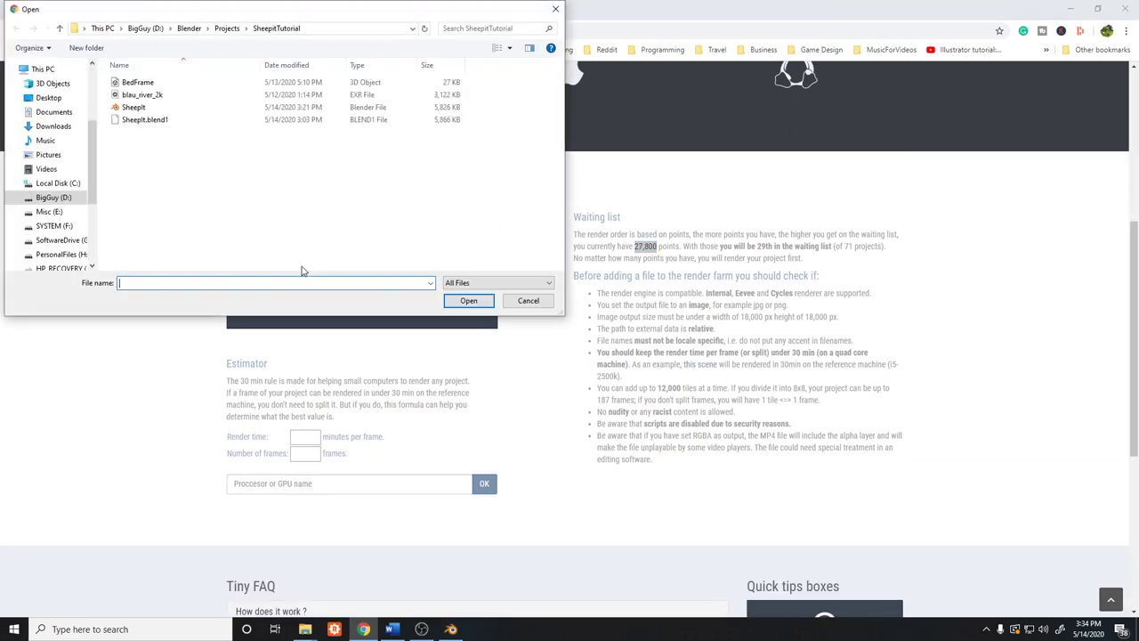
pyautogui.click(135, 108)
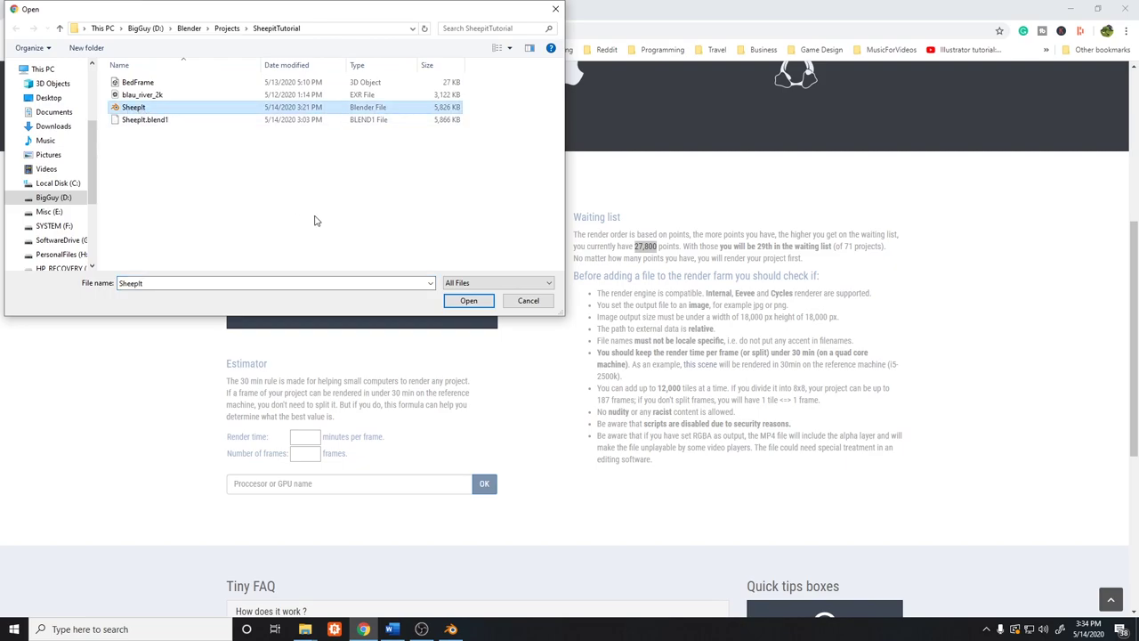
pyautogui.click(470, 301)
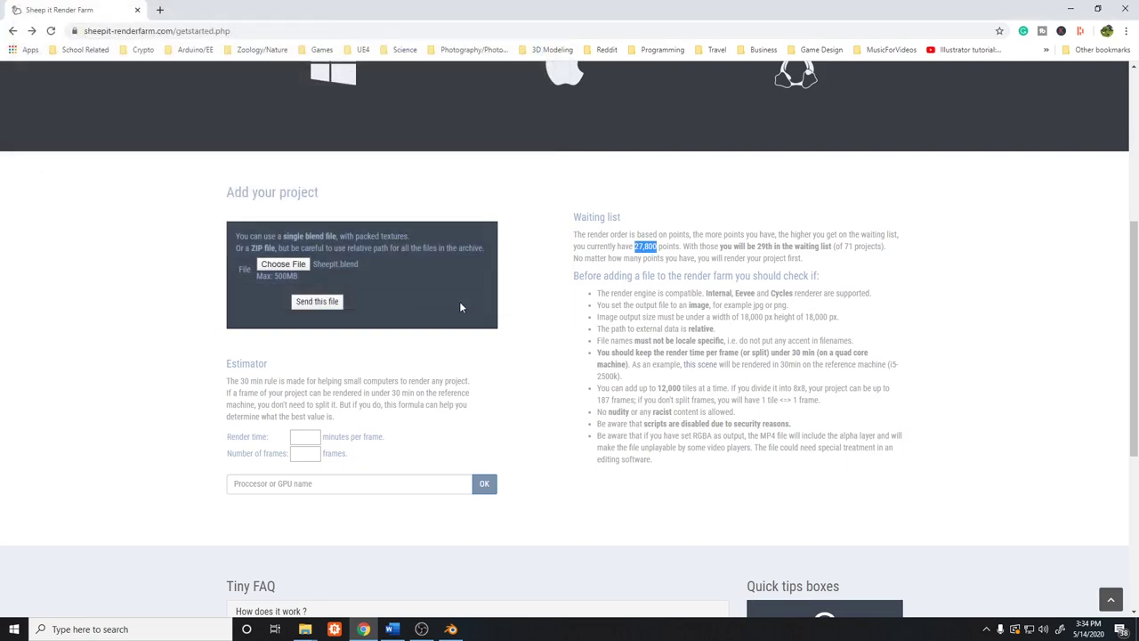
pyautogui.scroll(-1, 236, 283)
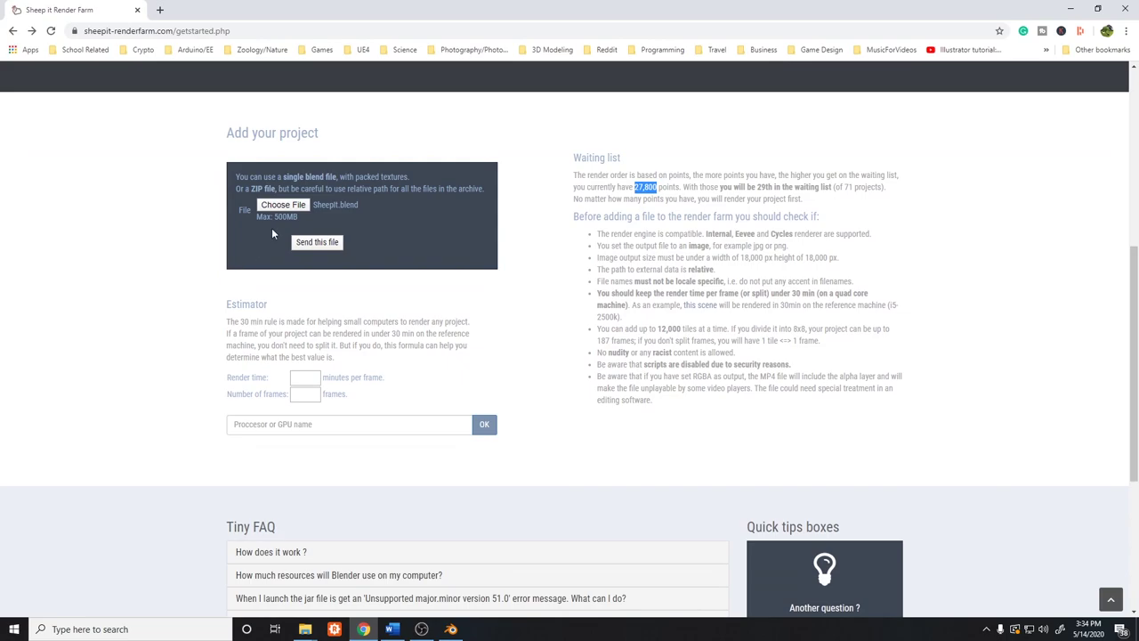
pyautogui.scroll(1, 267, 240)
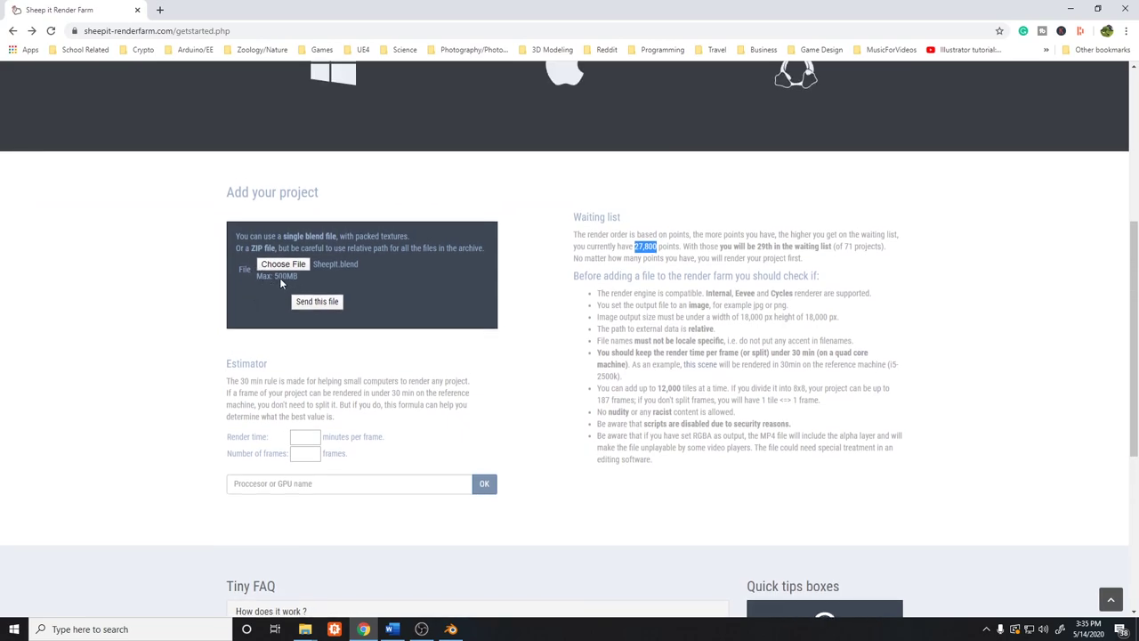
pyautogui.scroll(-1, 373, 293)
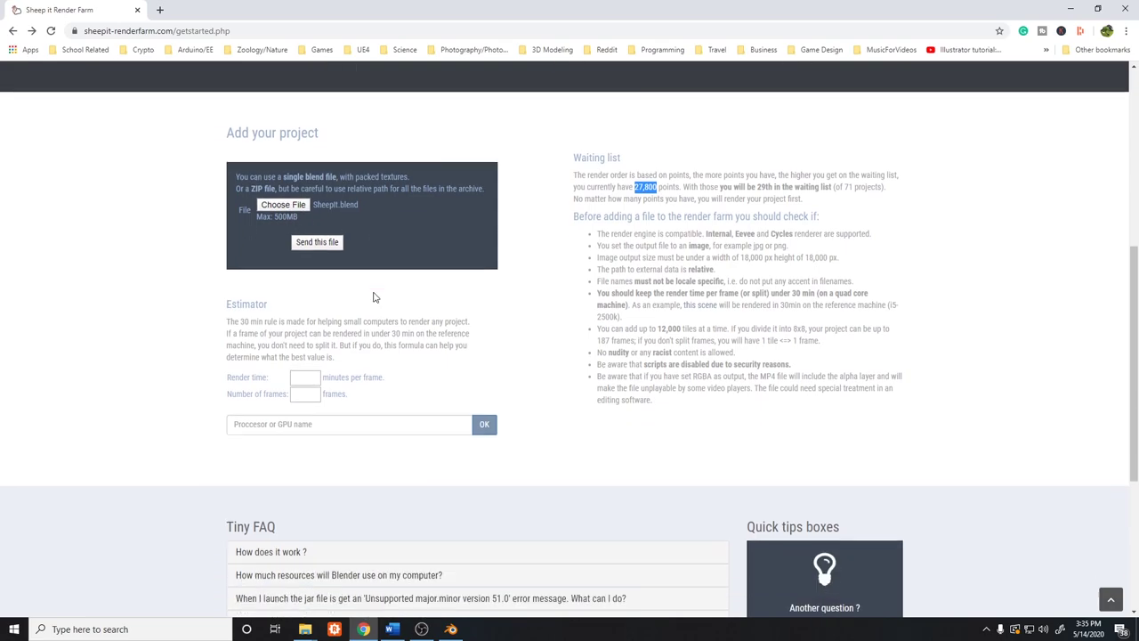
pyautogui.click(312, 253)
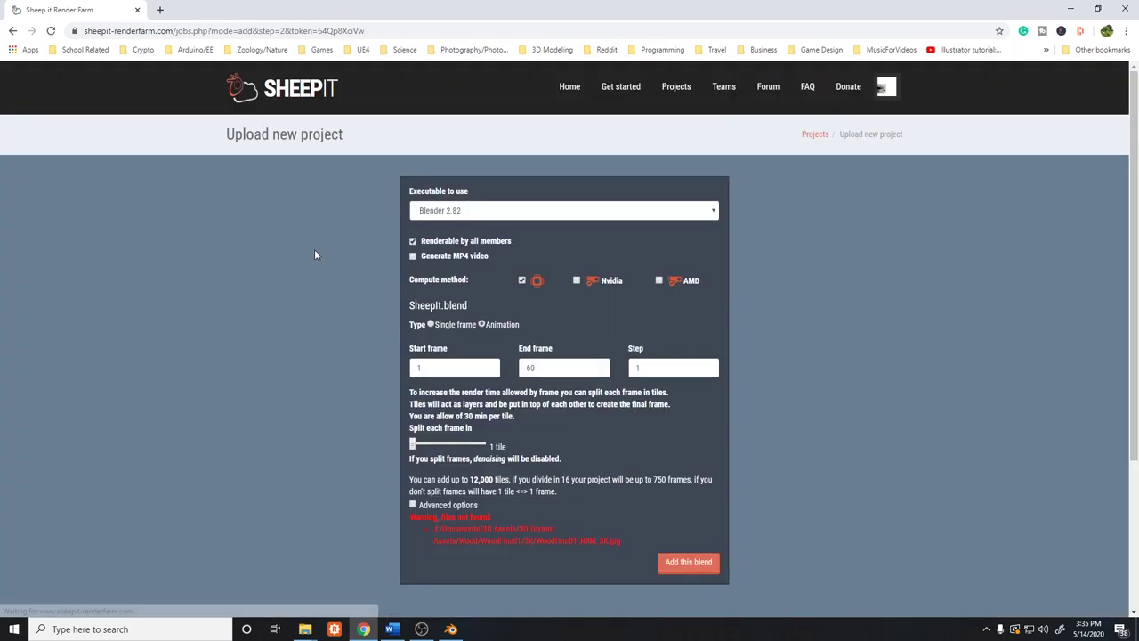
pyautogui.scroll(-1, 317, 255)
pyautogui.scroll(-2, 317, 255)
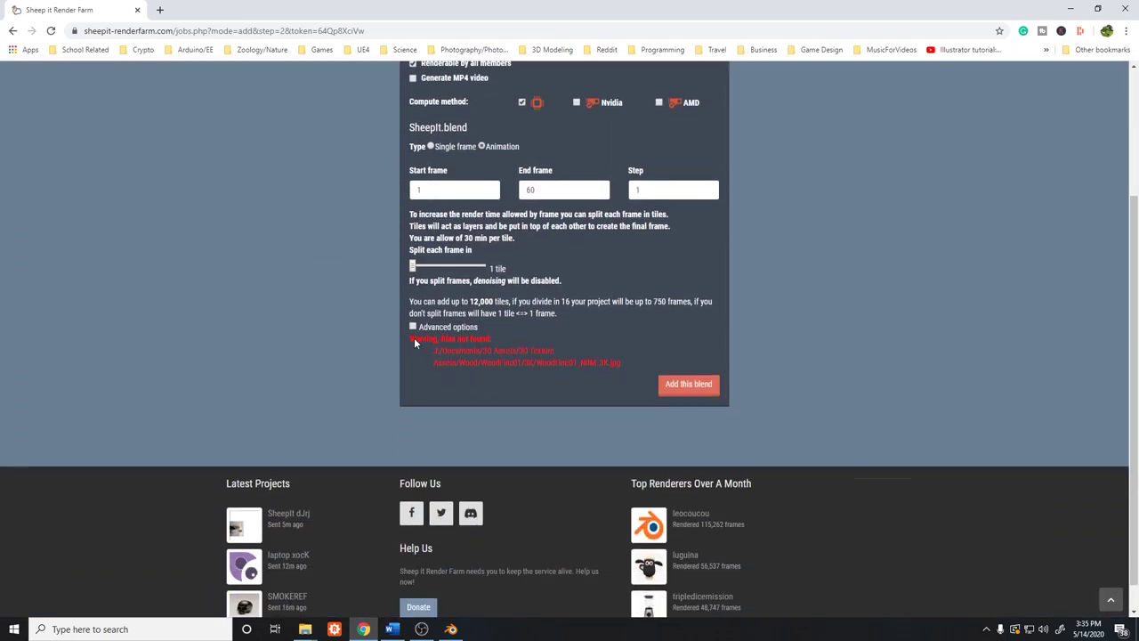
pyautogui.moveTo(434, 349); pyautogui.dragTo(622, 367)
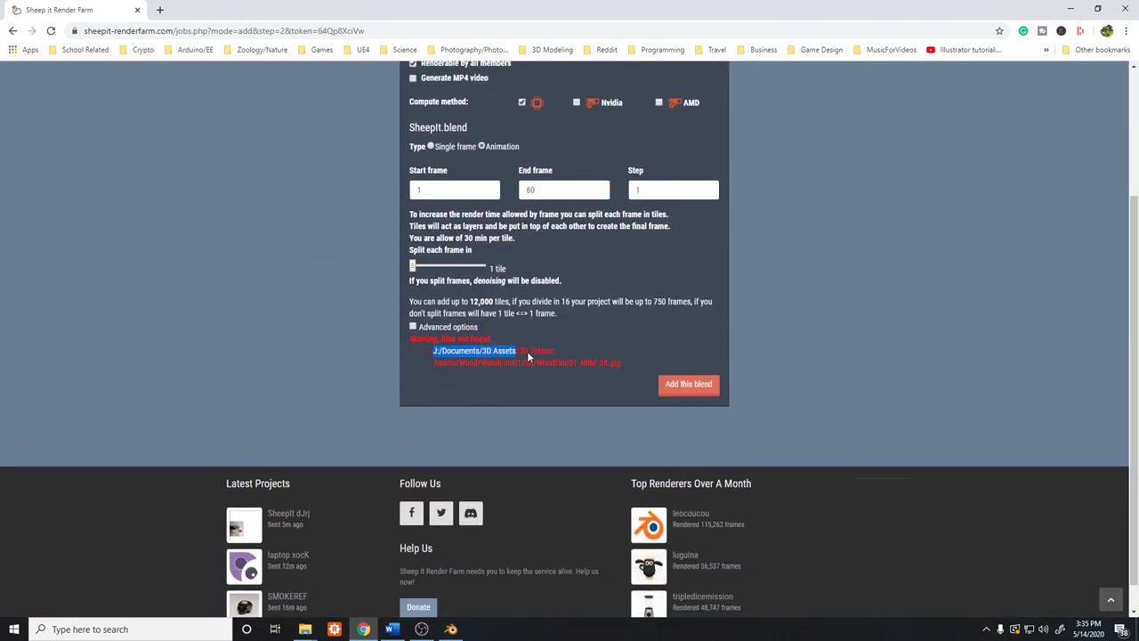
pyautogui.click(621, 367)
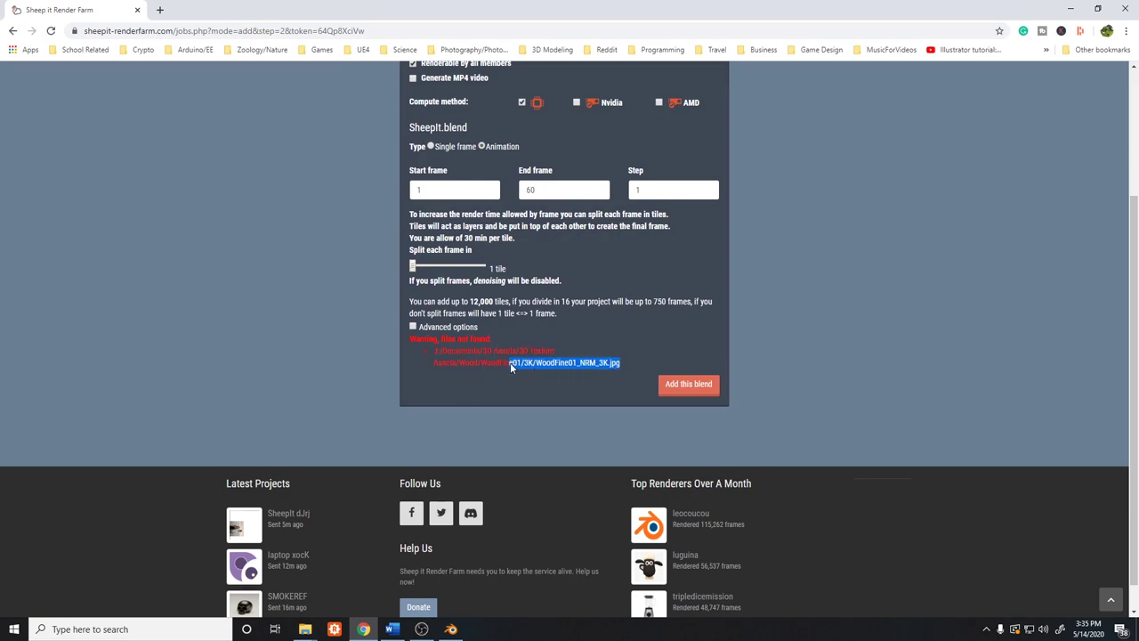
pyautogui.moveTo(438, 364); pyautogui.dragTo(434, 351)
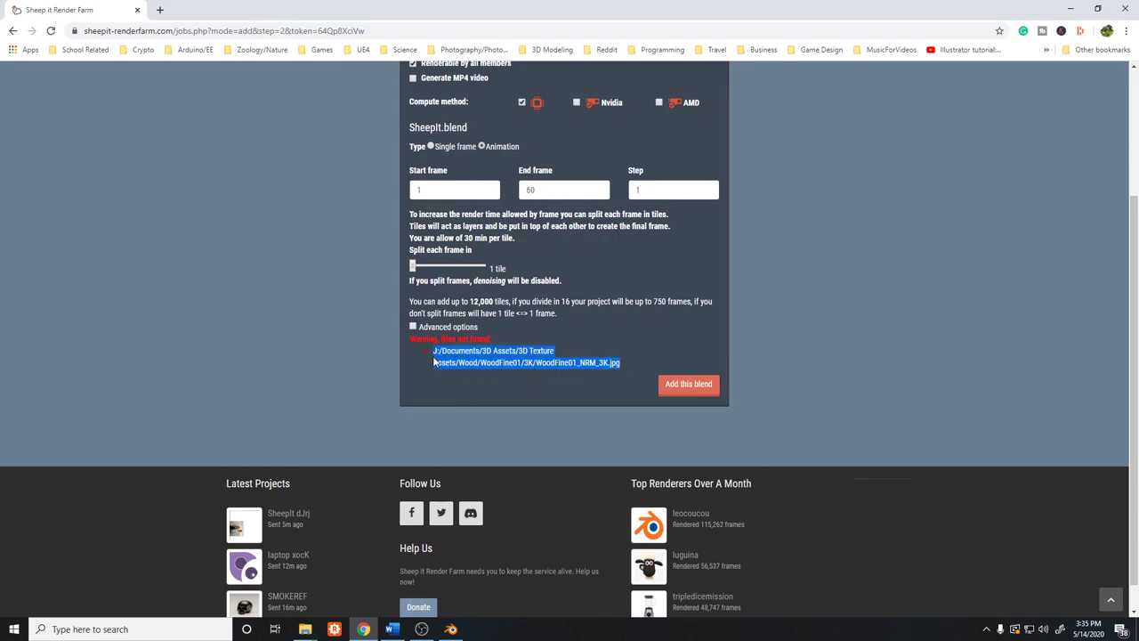
pyautogui.click(514, 381)
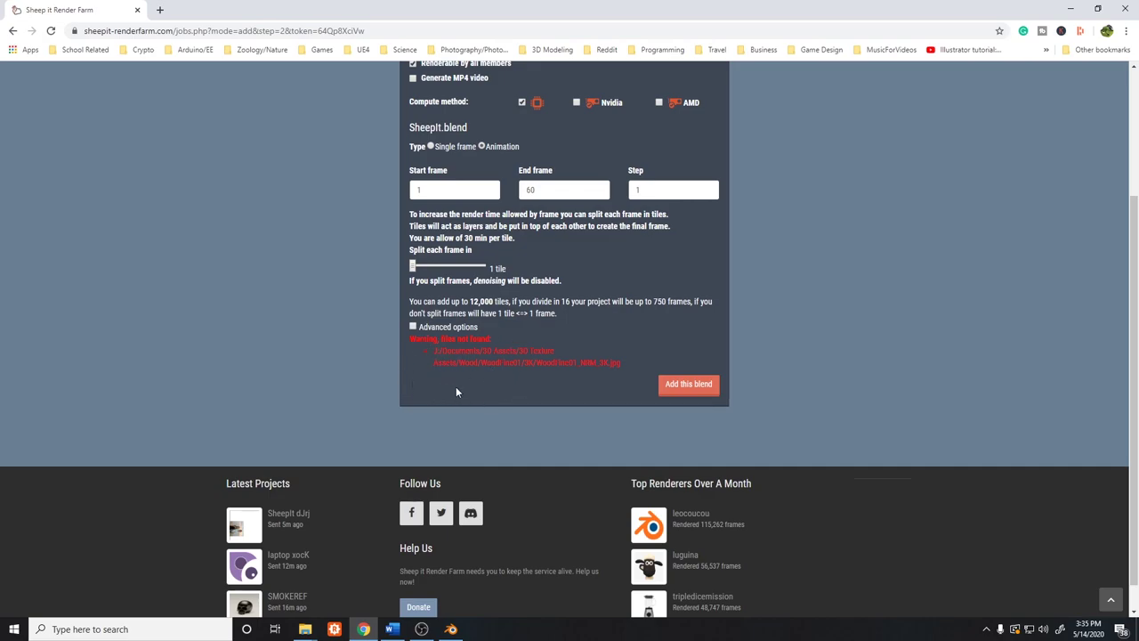
pyautogui.scroll(1, 457, 393)
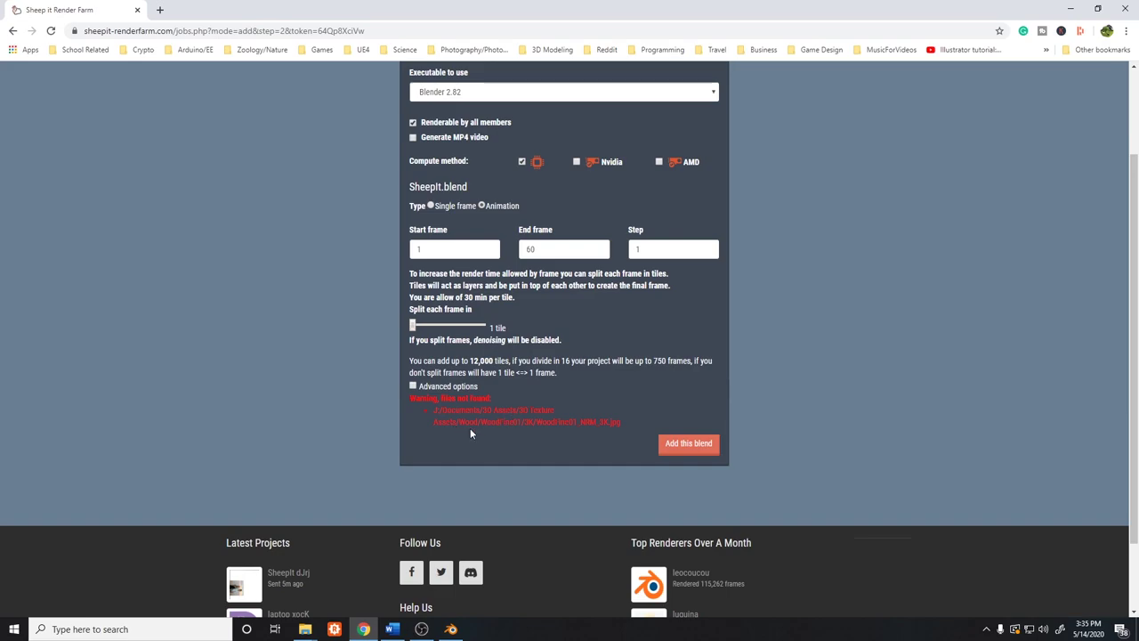
pyautogui.moveTo(433, 412); pyautogui.dragTo(625, 426)
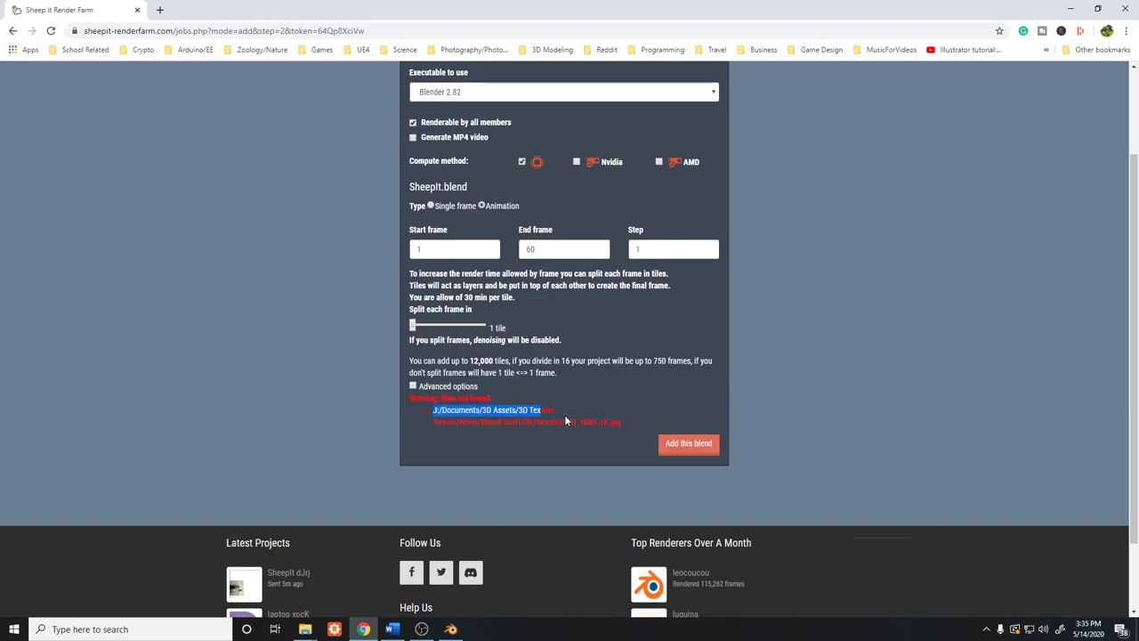
pyautogui.click(625, 428)
pyautogui.moveTo(625, 426); pyautogui.dragTo(463, 405)
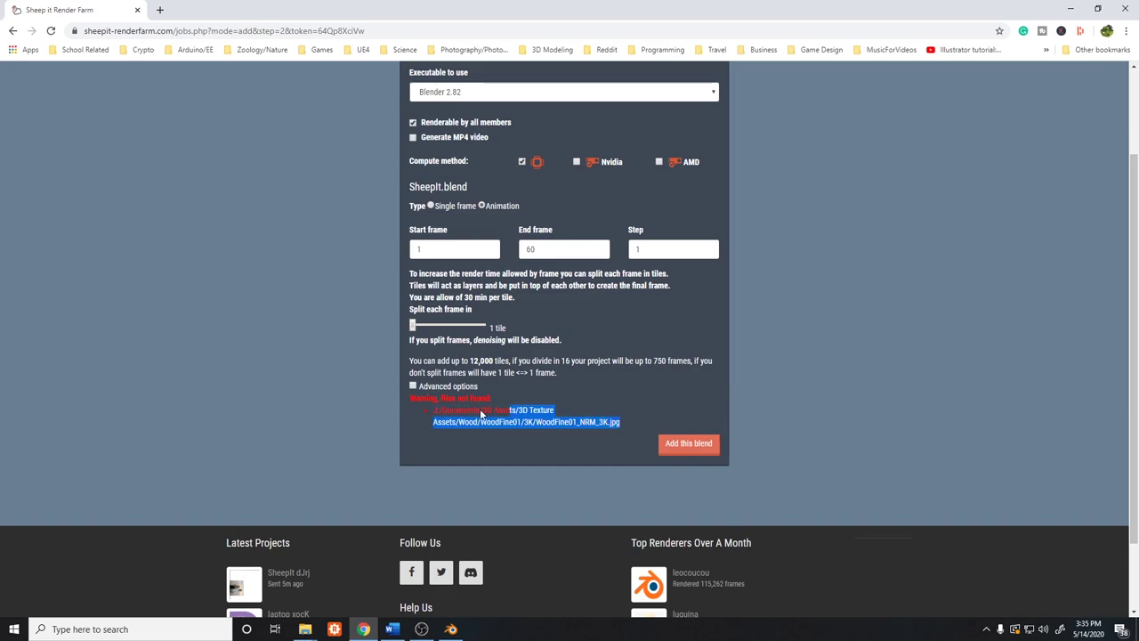
pyautogui.click(521, 408)
pyautogui.scroll(1, 522, 408)
pyautogui.scroll(2, 522, 408)
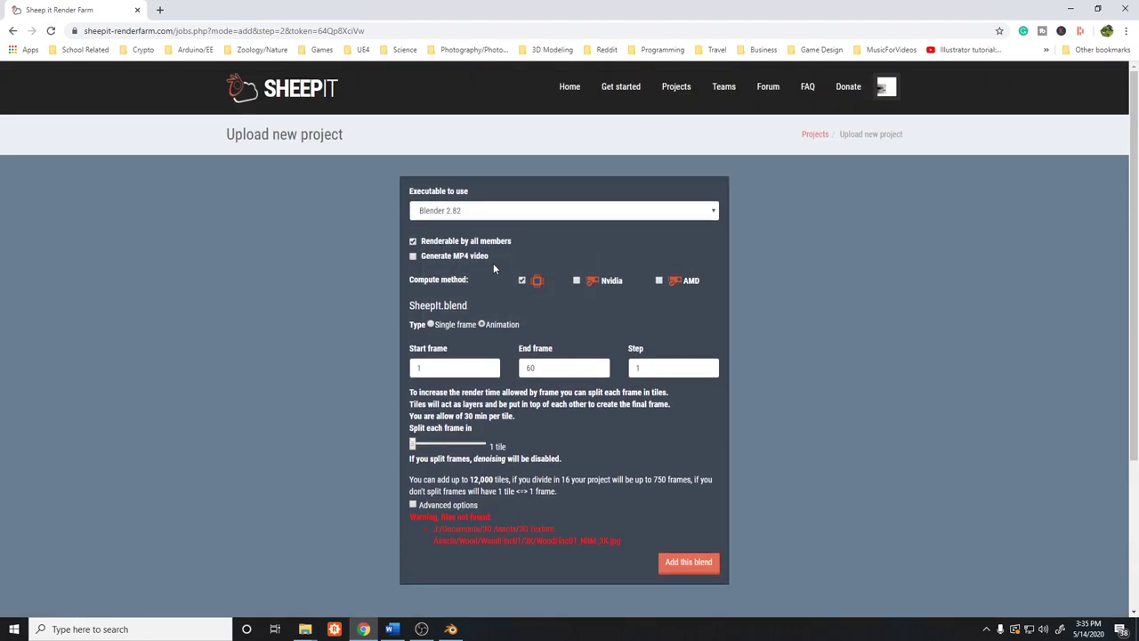
# Enable MP4 video generation and AMD GPU rendering, then verify the start frame value
pyautogui.click(413, 256)
pyautogui.click(659, 280)
pyautogui.scroll(-1, 559, 272)
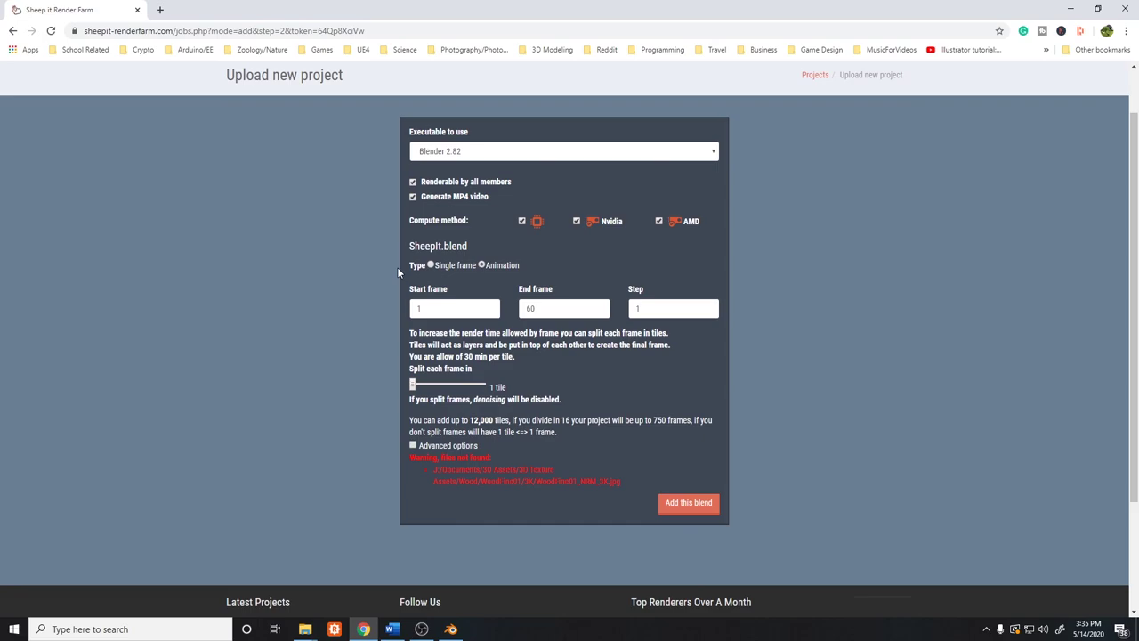
pyautogui.scroll(-1, 486, 265)
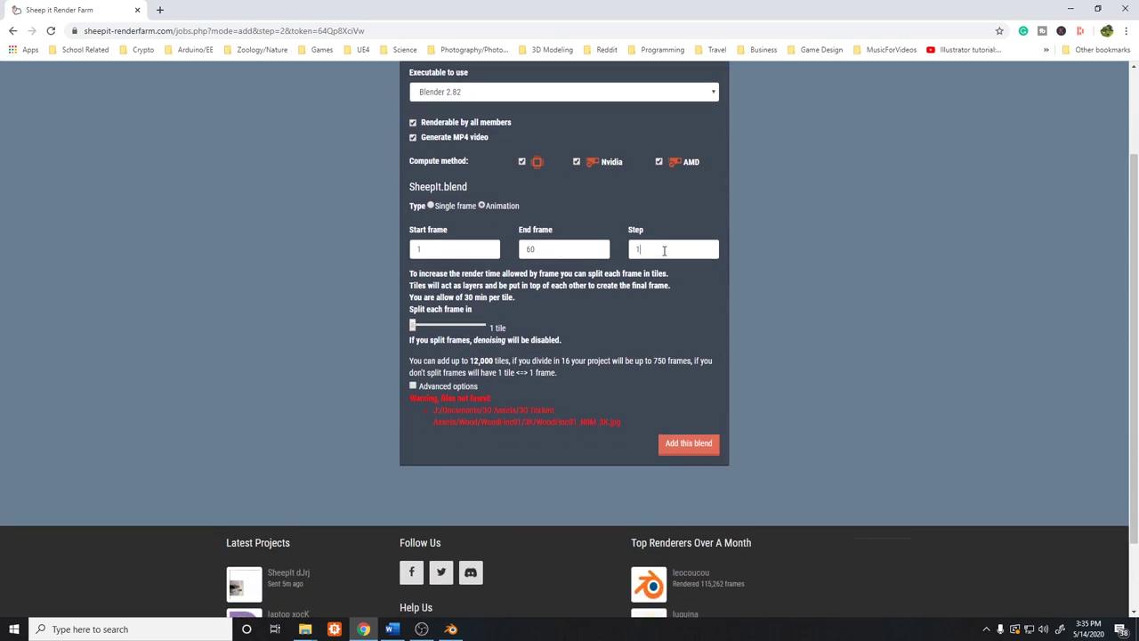
pyautogui.click(436, 248)
pyautogui.scroll(-1, 570, 308)
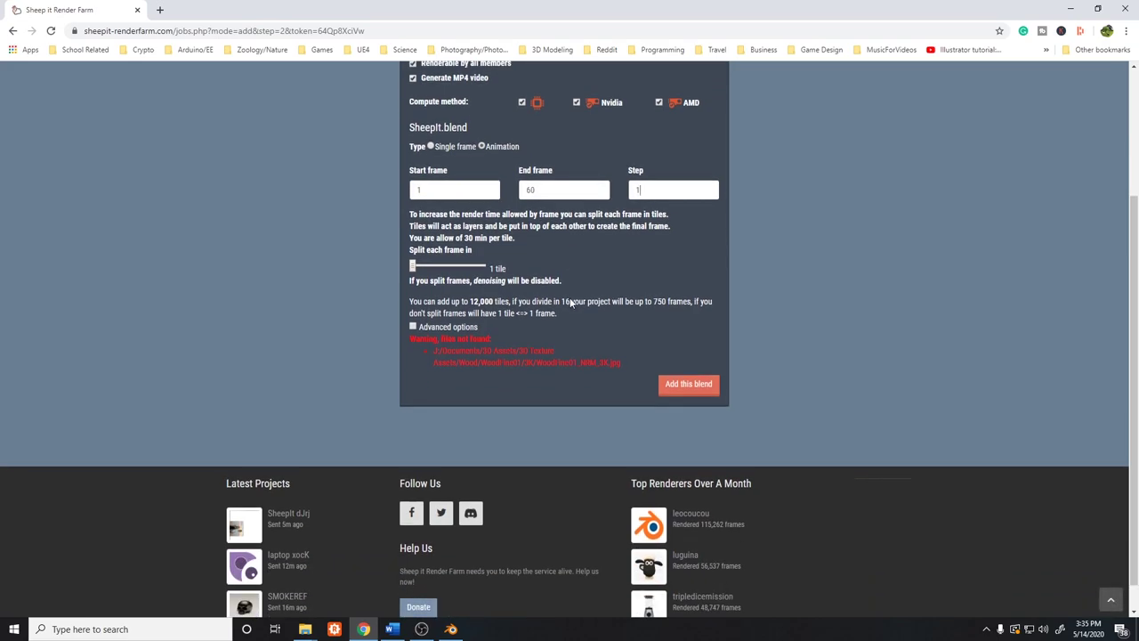
pyautogui.scroll(1, 577, 301)
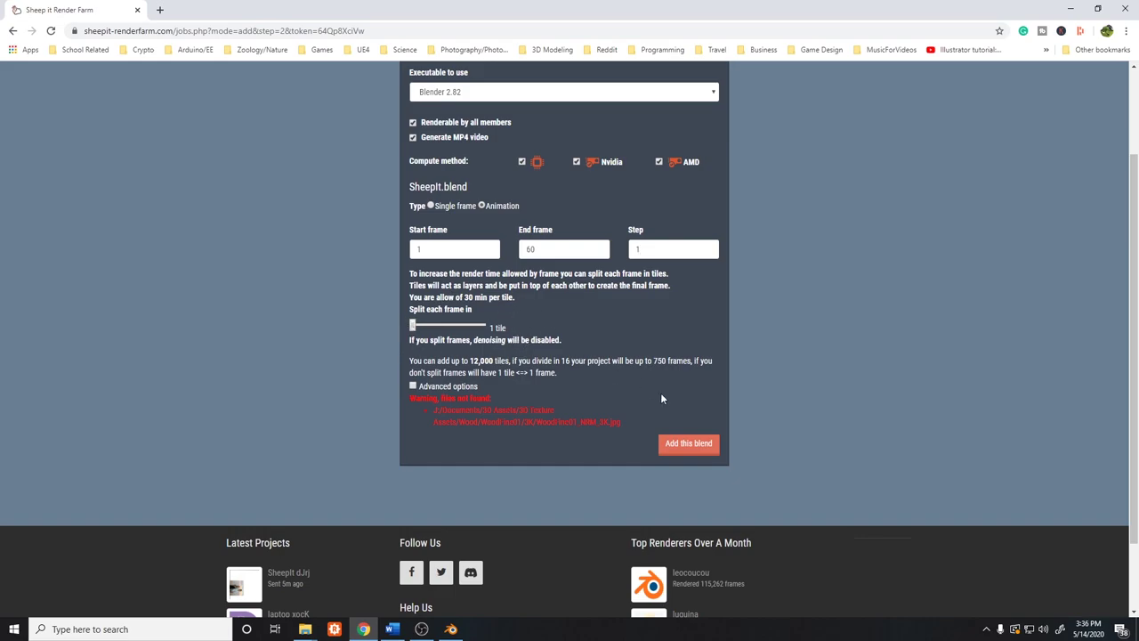
pyautogui.scroll(1, 686, 411)
pyautogui.scroll(-1, 687, 413)
# Add the blend as a render job and read the too-heavy blocking notice
pyautogui.click(692, 444)
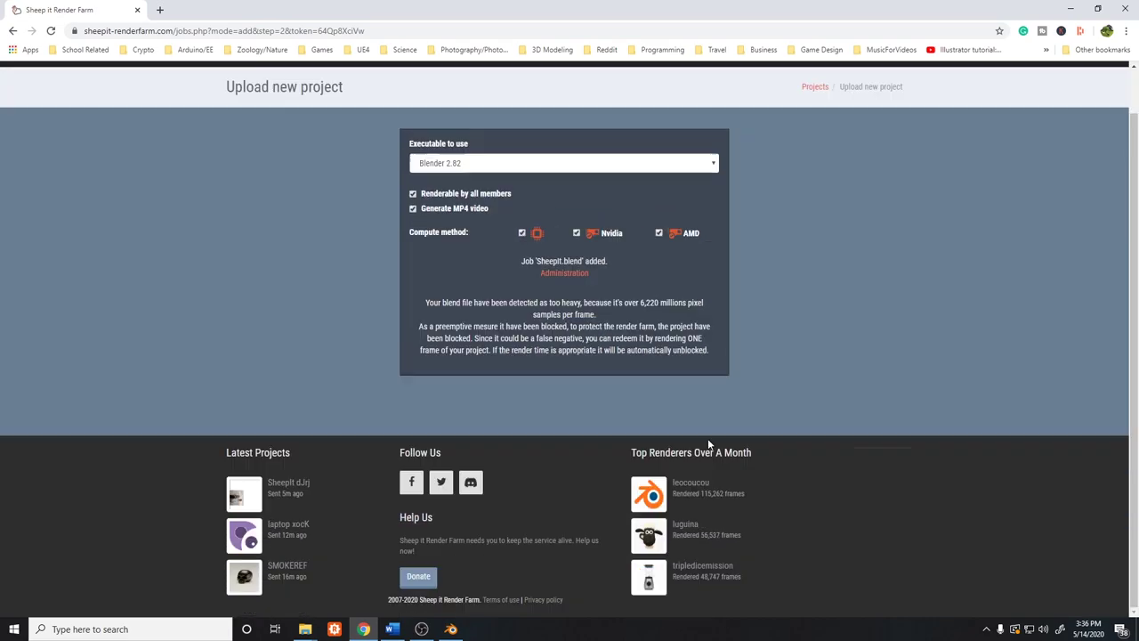
pyautogui.scroll(1, 699, 417)
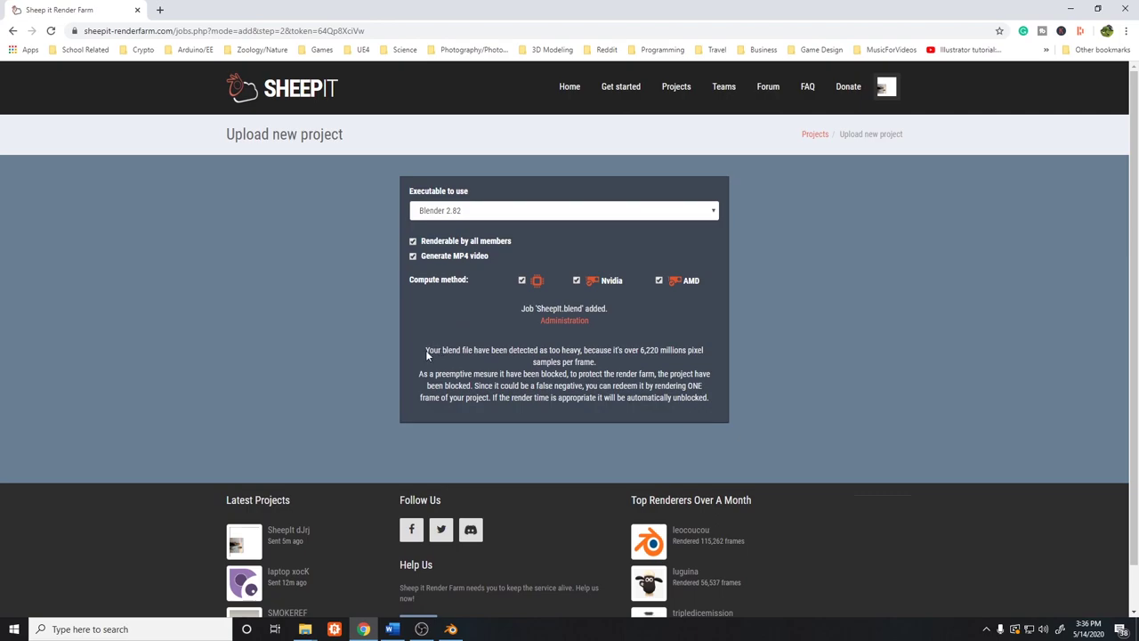
pyautogui.moveTo(425, 349)
pyautogui.mouseDown()
pyautogui.moveTo(704, 354)
pyautogui.moveTo(682, 369)
pyautogui.moveTo(606, 370)
pyautogui.mouseUp()
pyautogui.click(431, 379)
pyautogui.scroll(-1, 422, 383)
pyautogui.scroll(1, 429, 384)
pyautogui.moveTo(419, 375); pyautogui.dragTo(437, 379)
pyautogui.click(437, 380)
# Review the samples-per-frame limit and the one-frame automatic unblock condition
pyautogui.moveTo(603, 367); pyautogui.dragTo(536, 365)
pyautogui.click(426, 353)
pyautogui.moveTo(419, 374); pyautogui.dragTo(657, 375)
pyautogui.click(658, 376)
pyautogui.moveTo(611, 385); pyautogui.dragTo(711, 388)
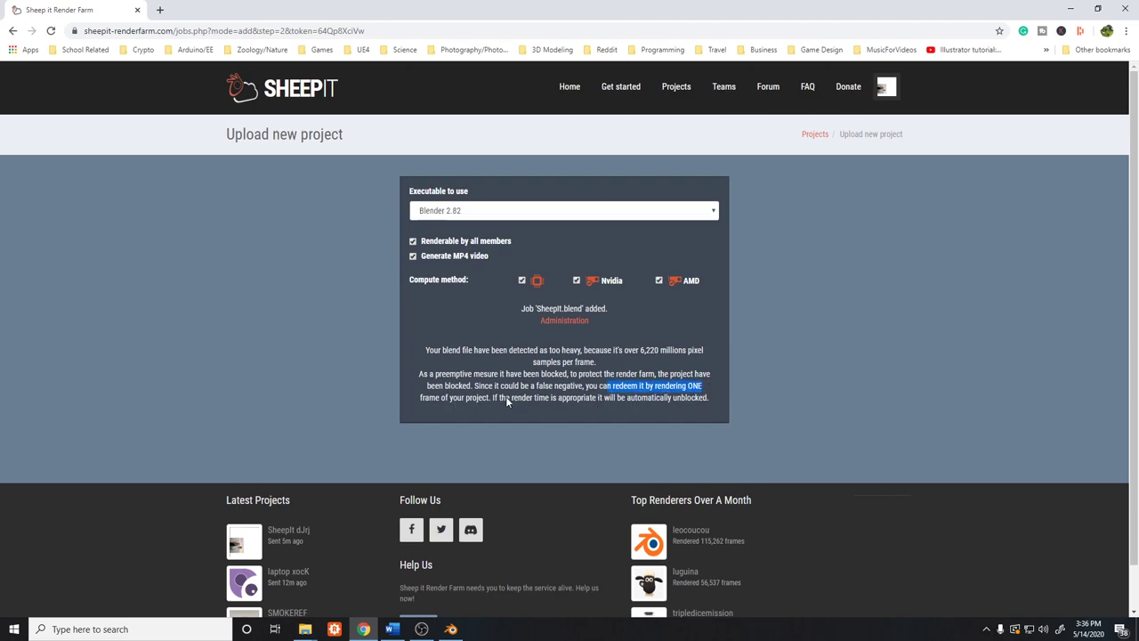
pyautogui.moveTo(491, 398); pyautogui.dragTo(724, 401)
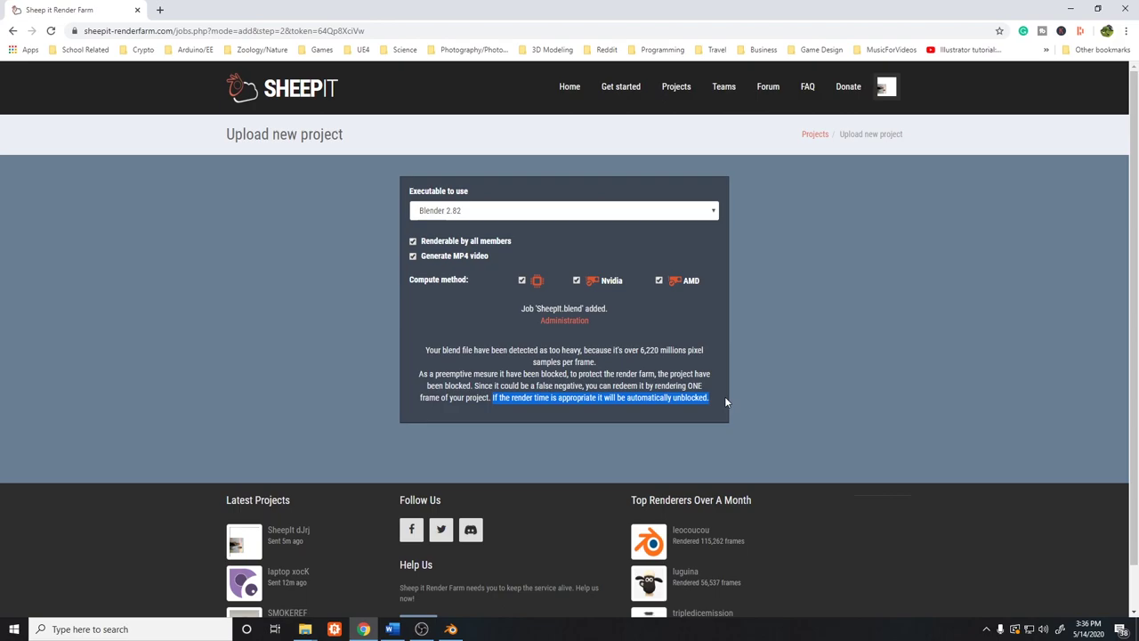
pyautogui.click(726, 400)
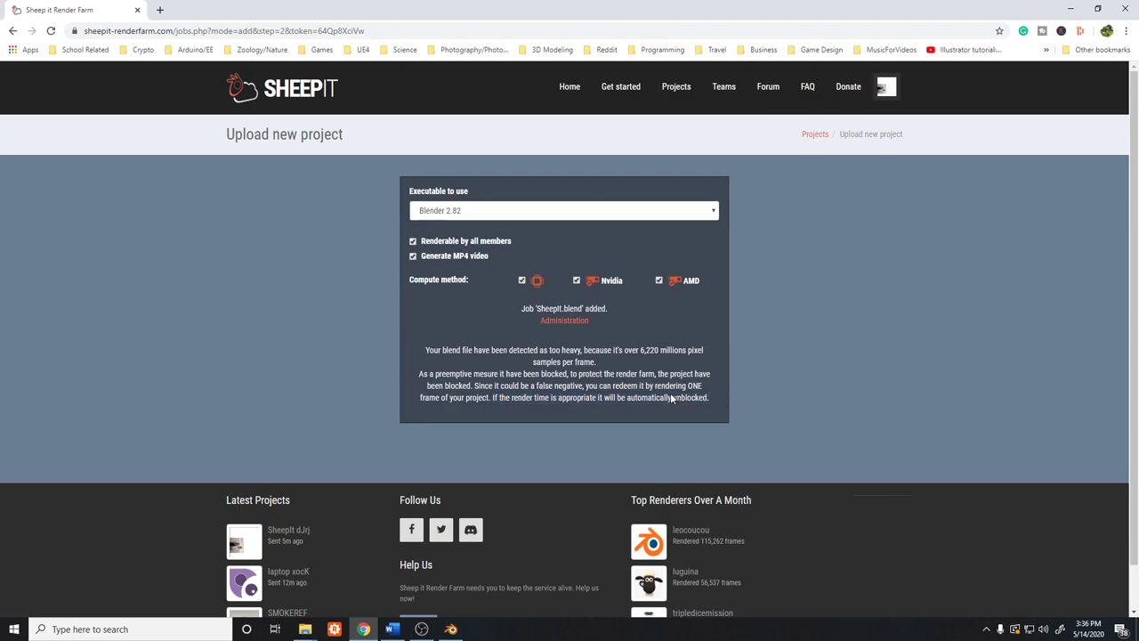
# Render a single test image of the bedroom scene in Blender
pyautogui.click(456, 629)
pyautogui.click(71, 21)
pyautogui.click(100, 36)
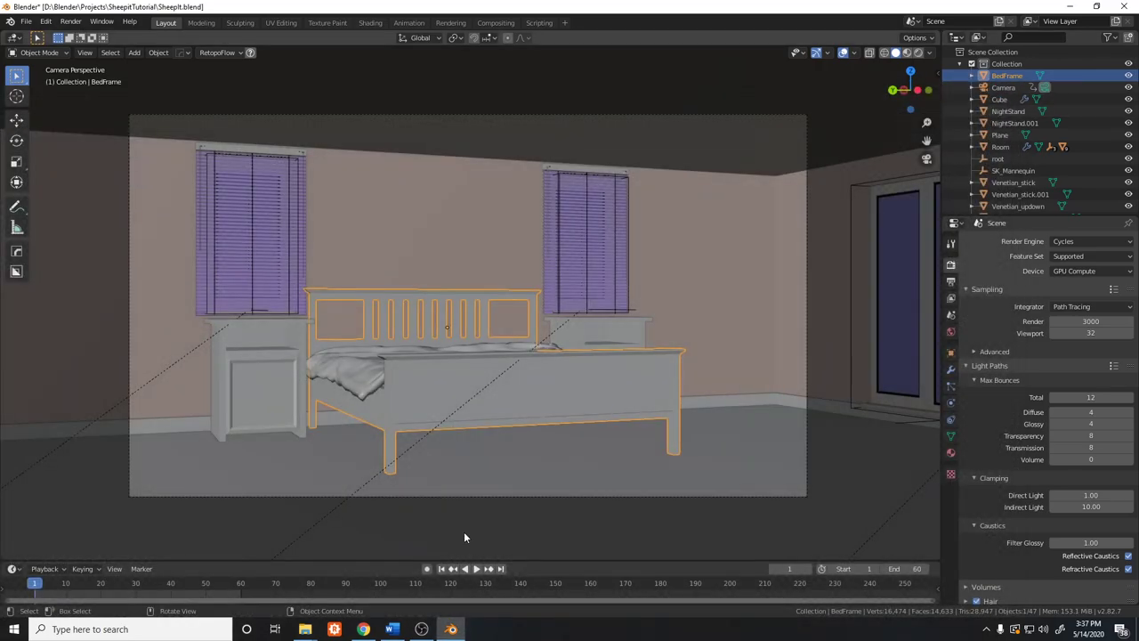
# Uncheck Reflective and Refractive Caustics in Blender's Light Paths settings
pyautogui.click(365, 629)
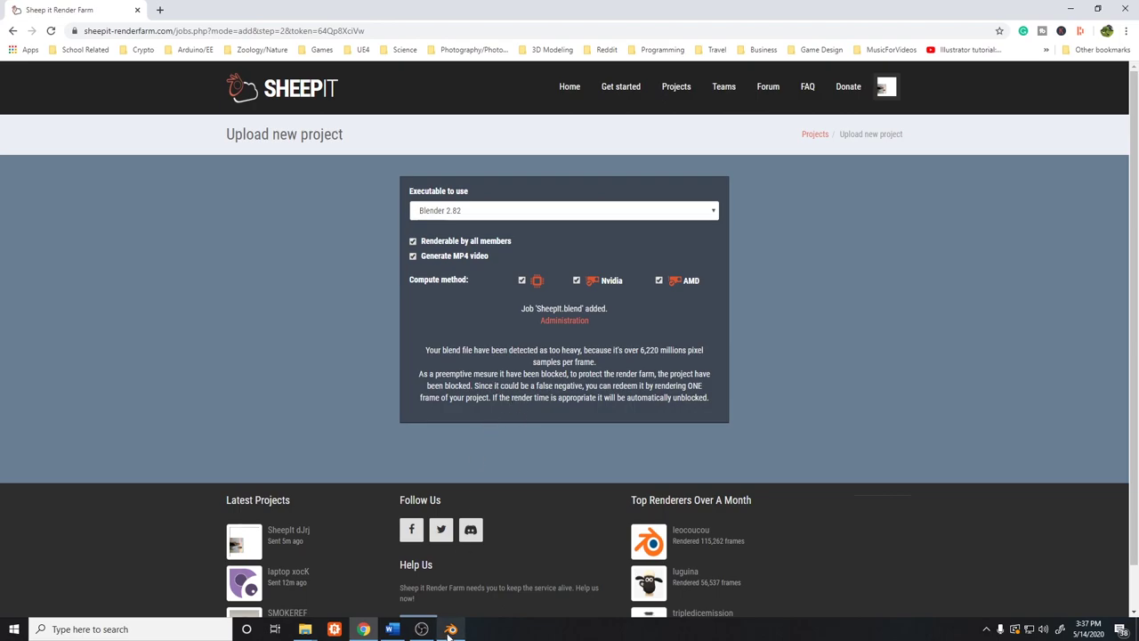
pyautogui.hotkey('alt', 'Tab')
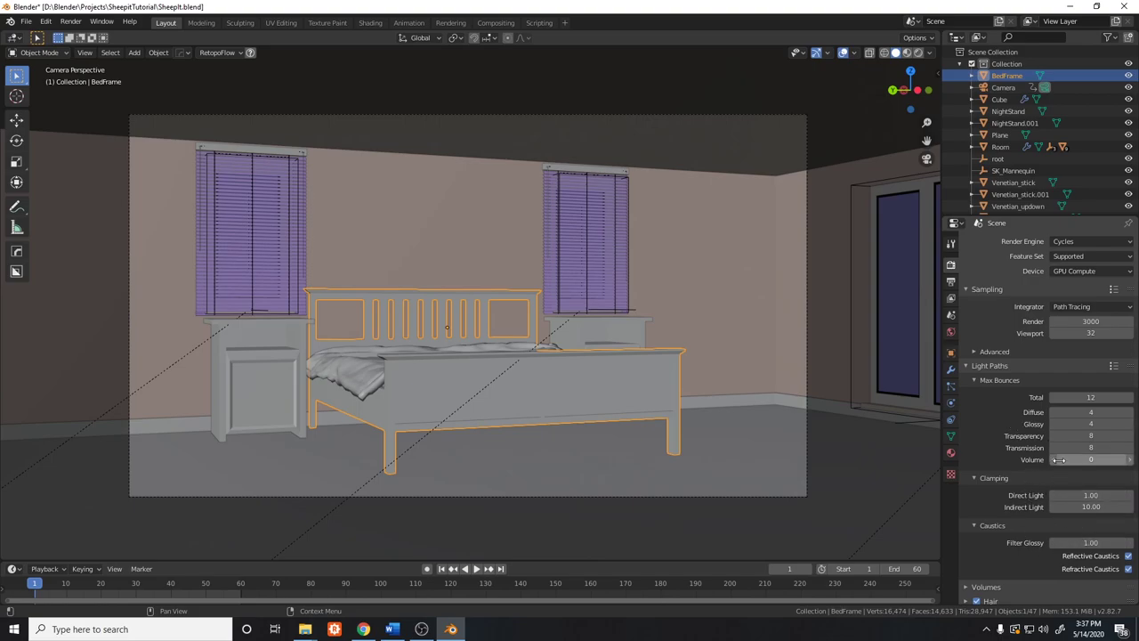
pyautogui.click(1129, 555)
pyautogui.click(1128, 569)
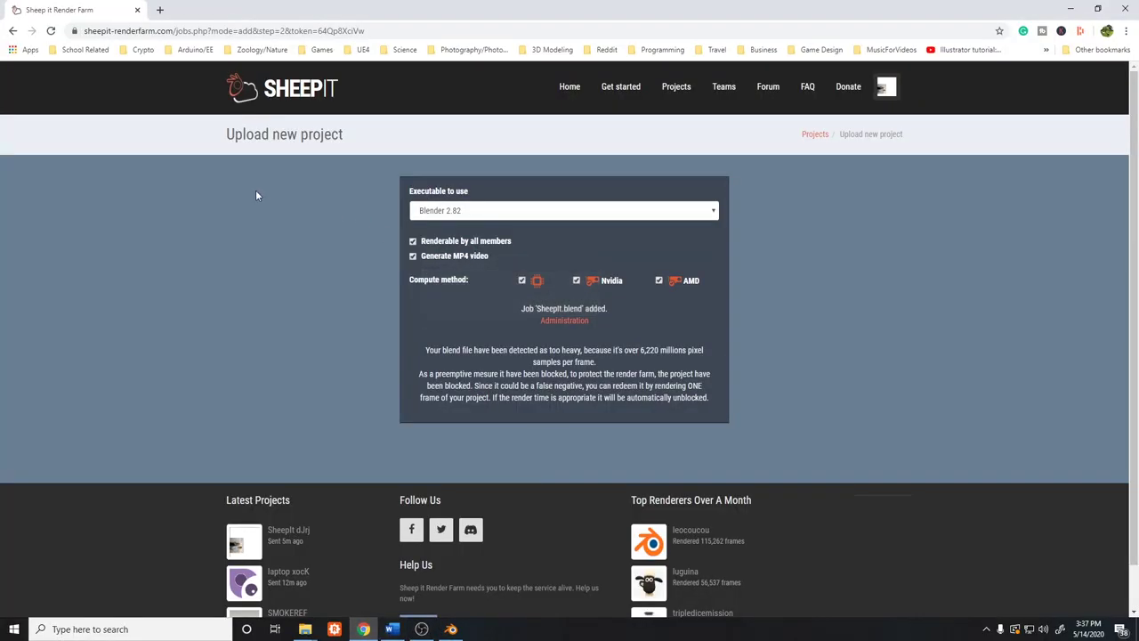
# Return to the getting-started page and open the account profile page
pyautogui.click(13, 32)
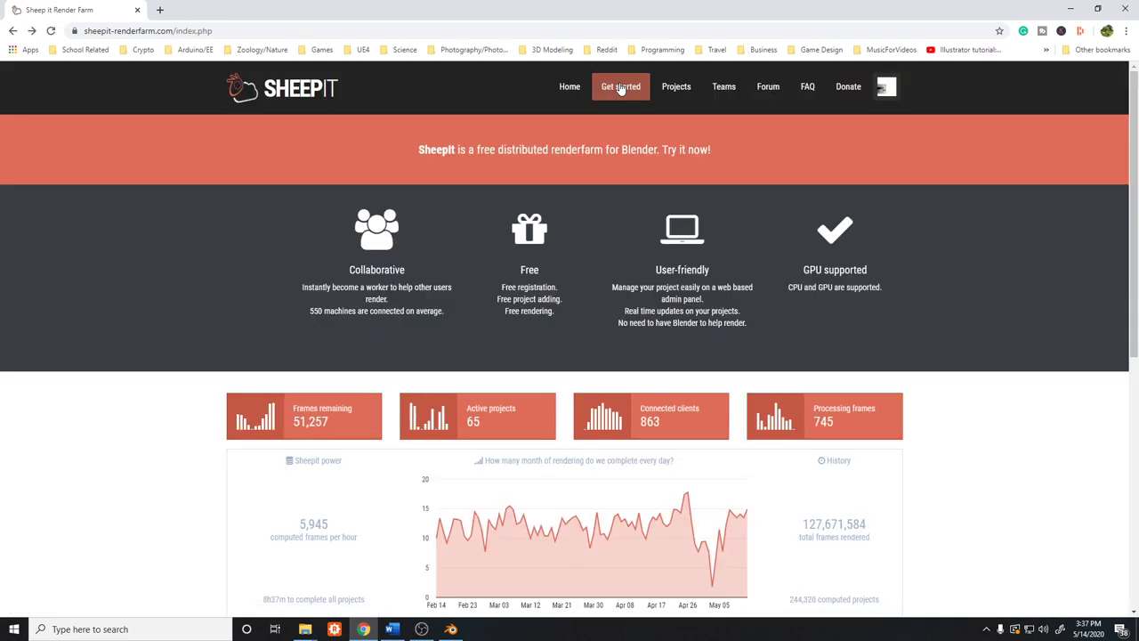
pyautogui.click(621, 89)
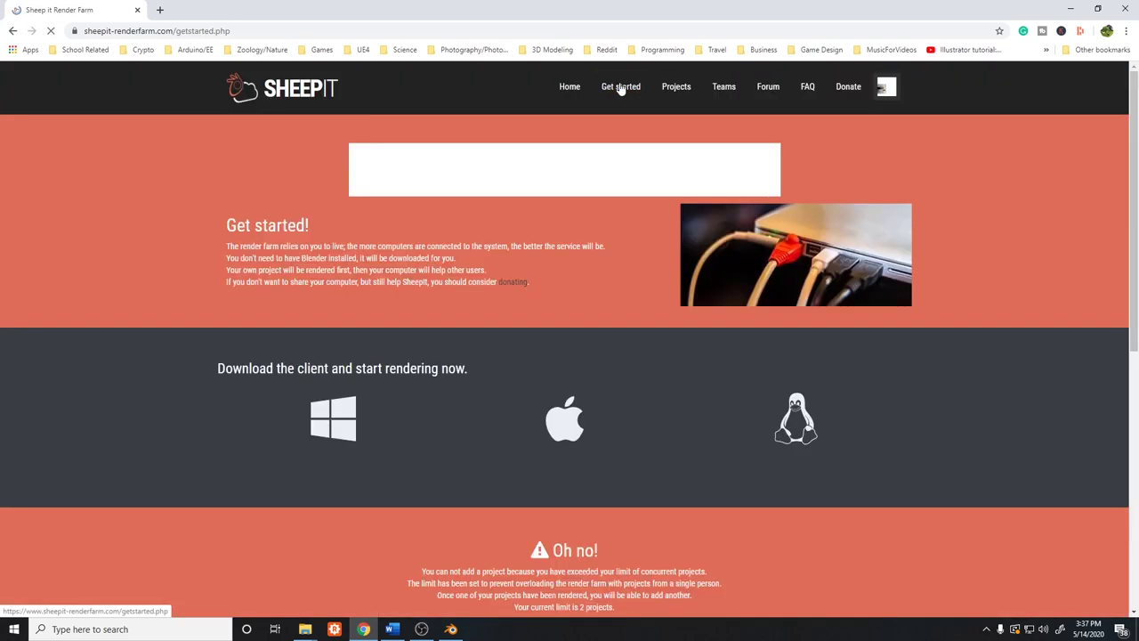
pyautogui.scroll(-7, 288, 298)
pyautogui.scroll(2, 288, 300)
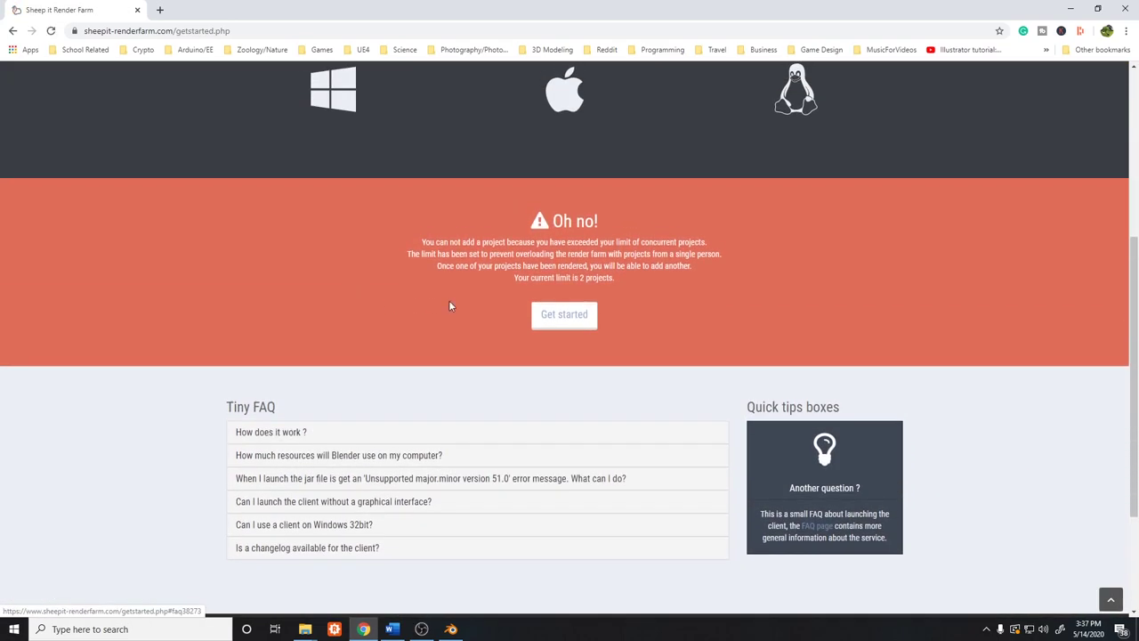
pyautogui.click(55, 35)
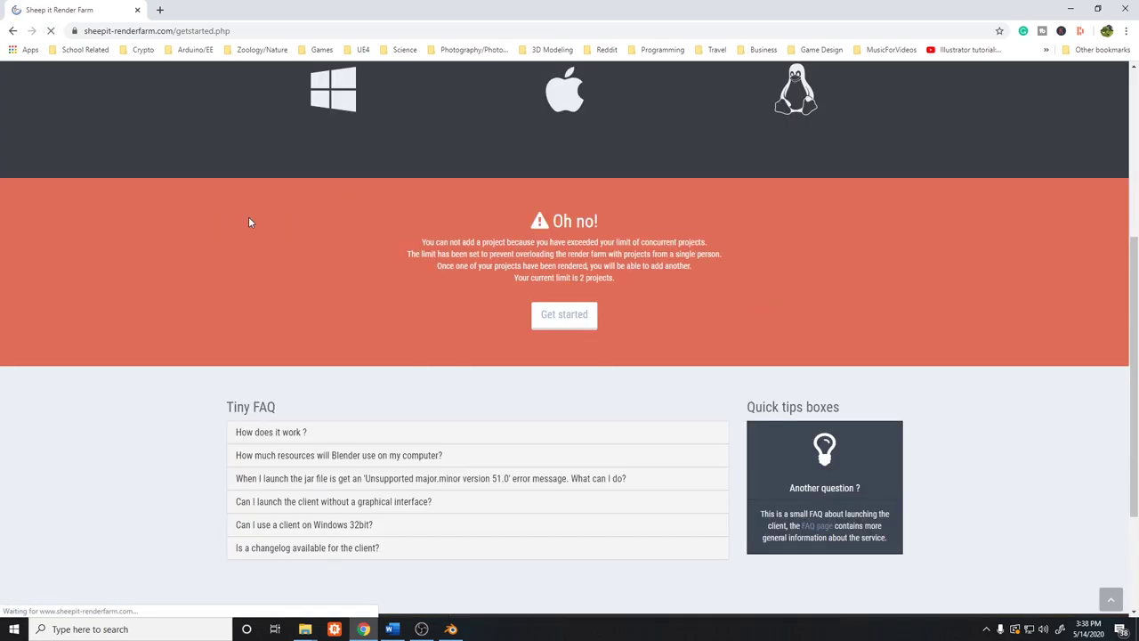
pyautogui.scroll(4, 312, 249)
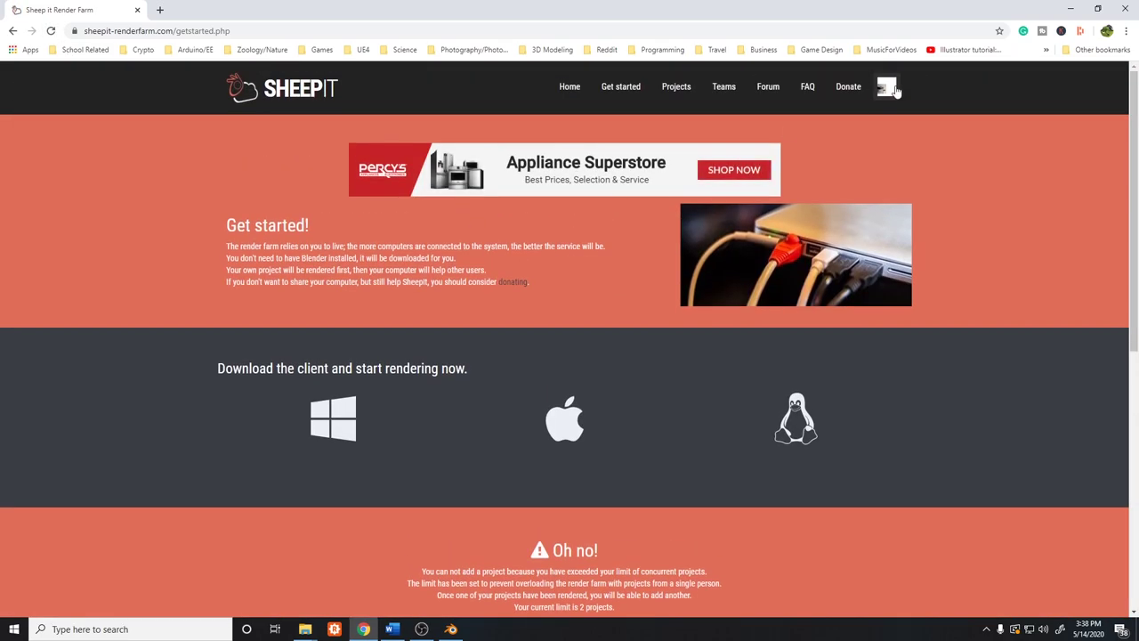
pyautogui.click(887, 86)
pyautogui.click(812, 163)
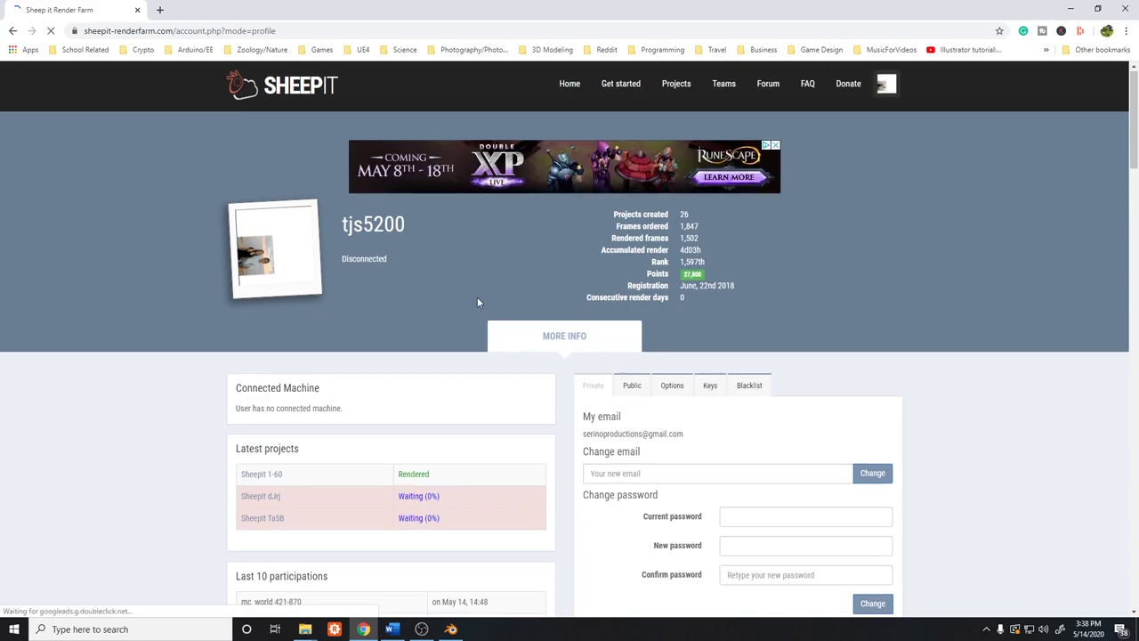
pyautogui.scroll(-4, 477, 297)
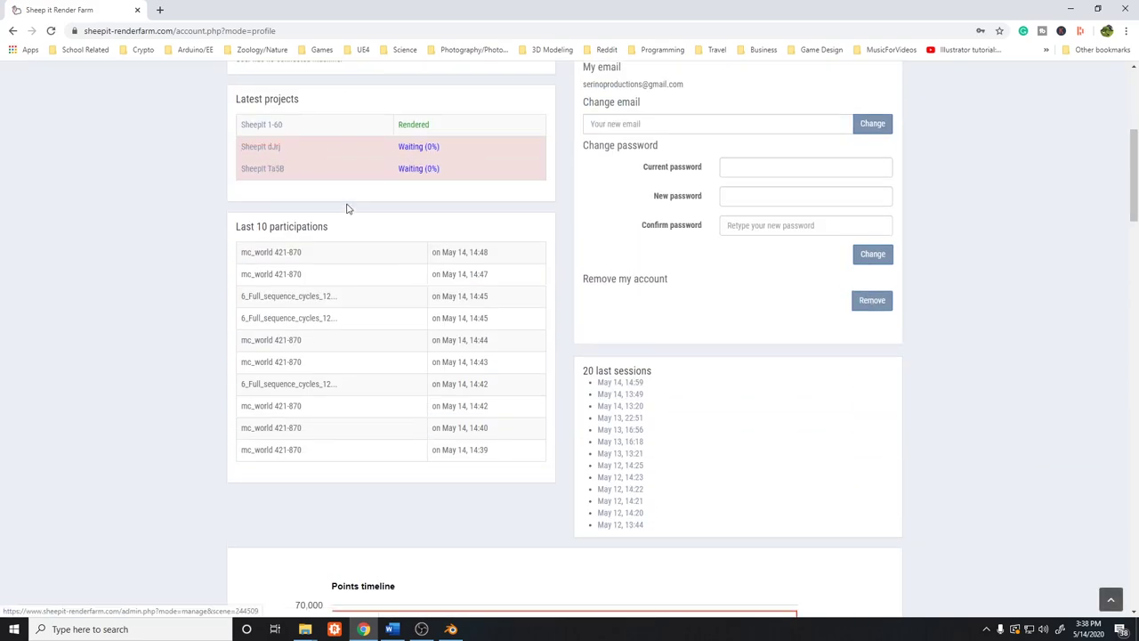
pyautogui.scroll(2, 348, 211)
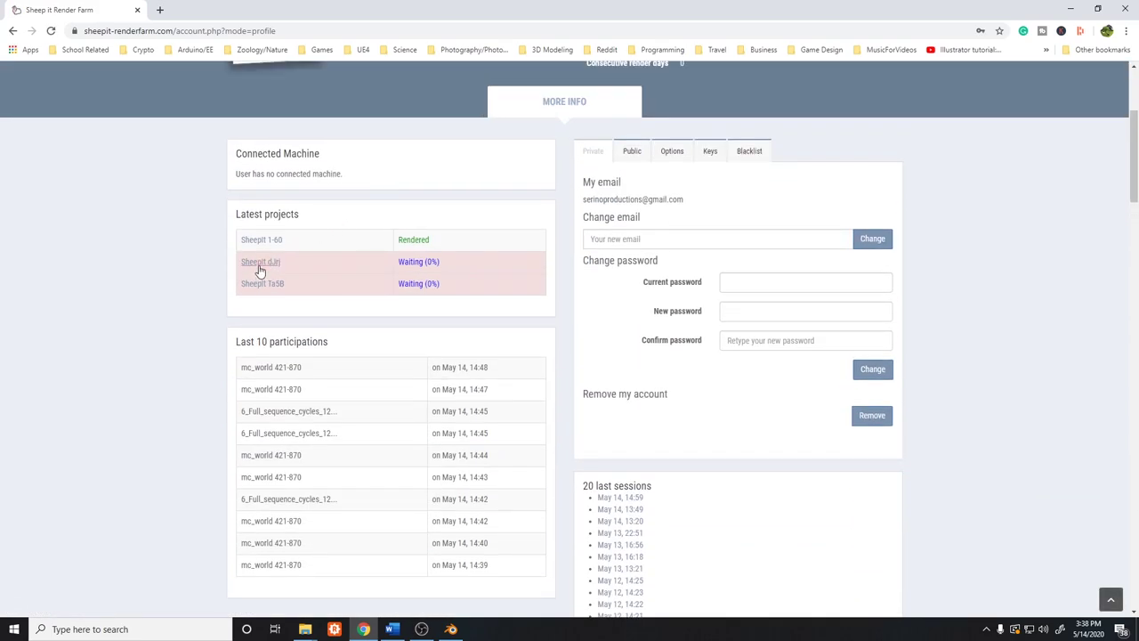
# Remove the first blocked waiting project from its administration page
pyautogui.click(258, 268)
pyautogui.scroll(-2, 623, 307)
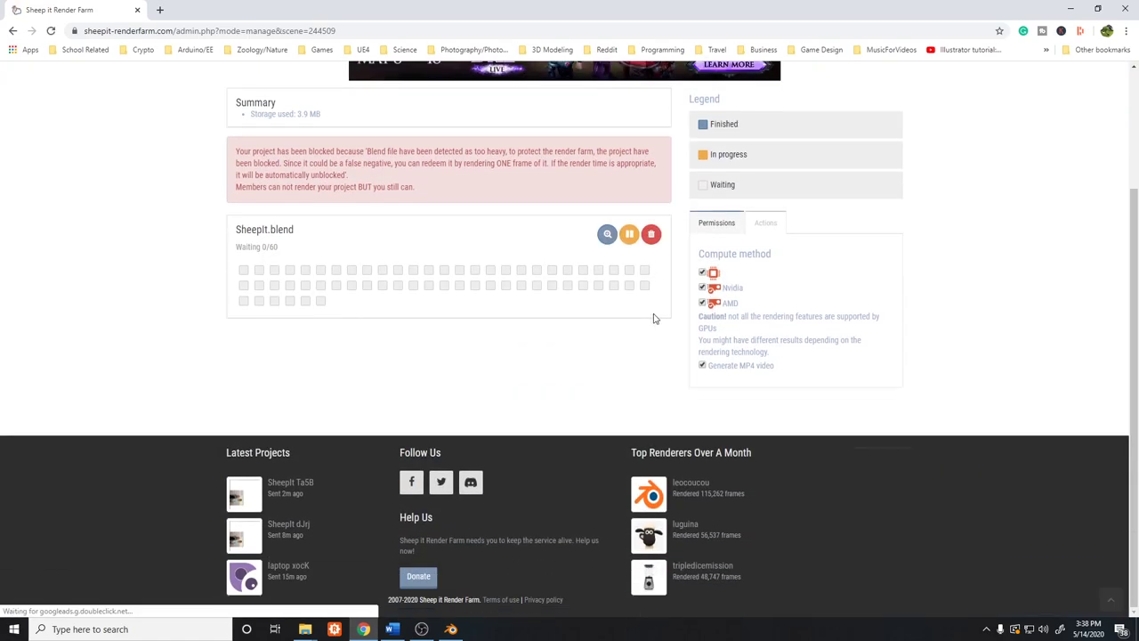
pyautogui.scroll(1, 667, 338)
pyautogui.click(653, 355)
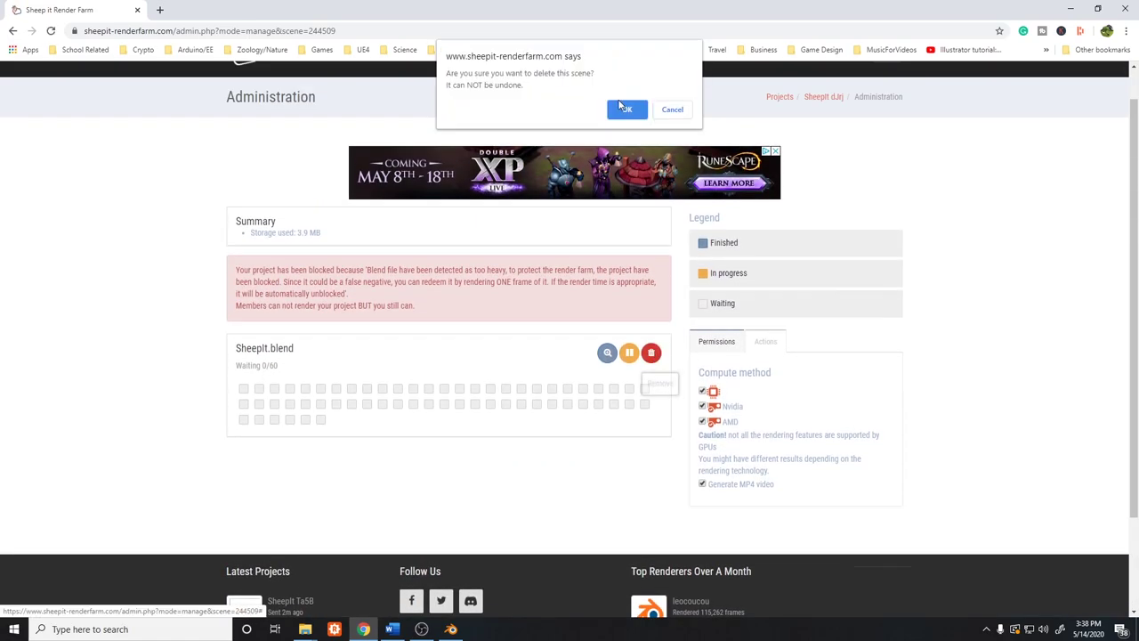
pyautogui.click(626, 109)
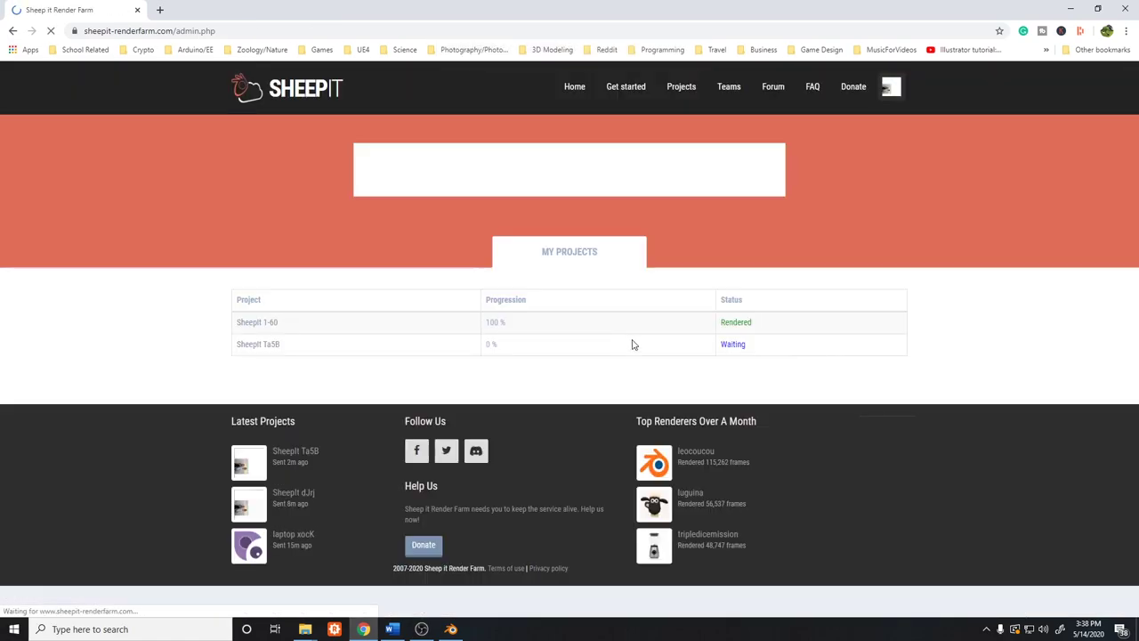
# Remove the SheepIt Ta5B waiting project from its administration page
pyautogui.click(259, 346)
pyautogui.scroll(-2, 414, 266)
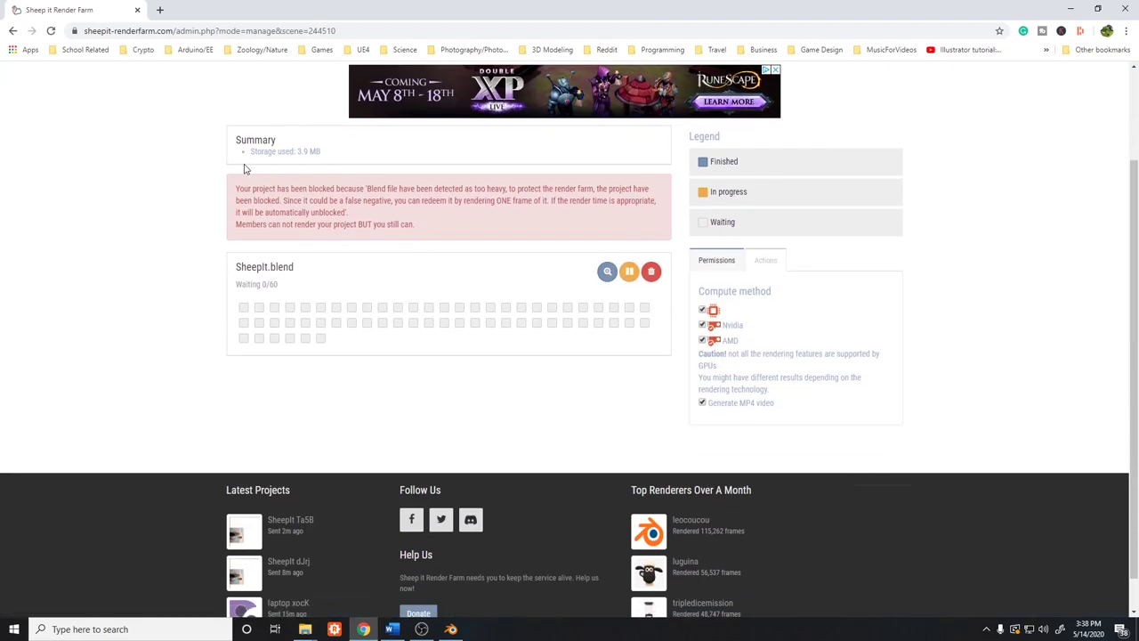
pyautogui.scroll(2, 249, 170)
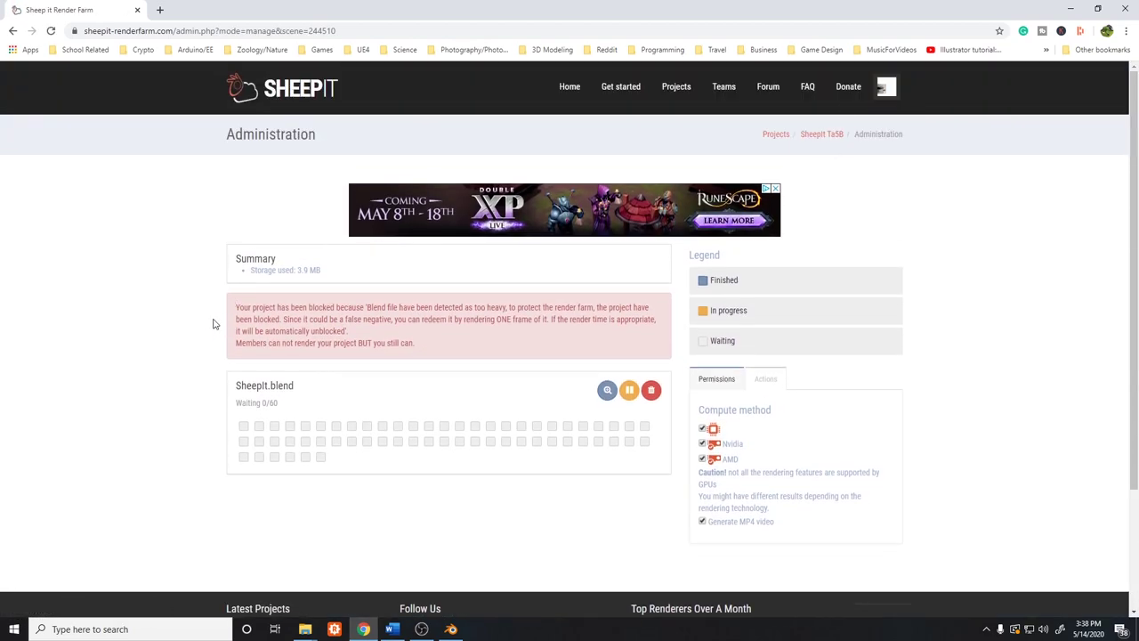
pyautogui.scroll(-2, 415, 326)
pyautogui.click(651, 274)
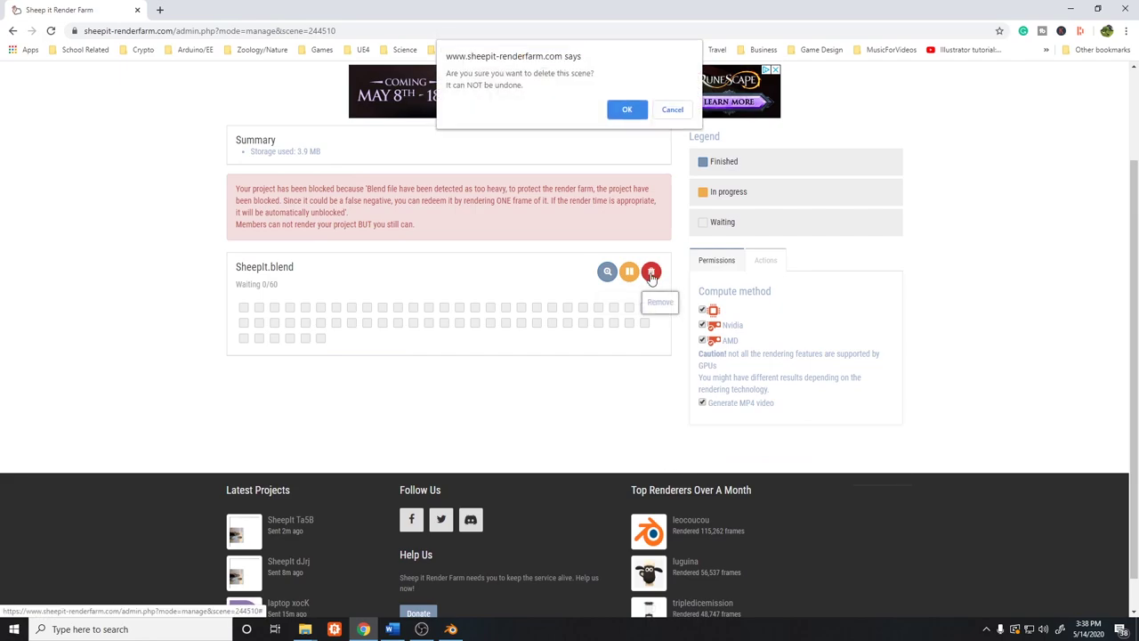
pyautogui.click(627, 108)
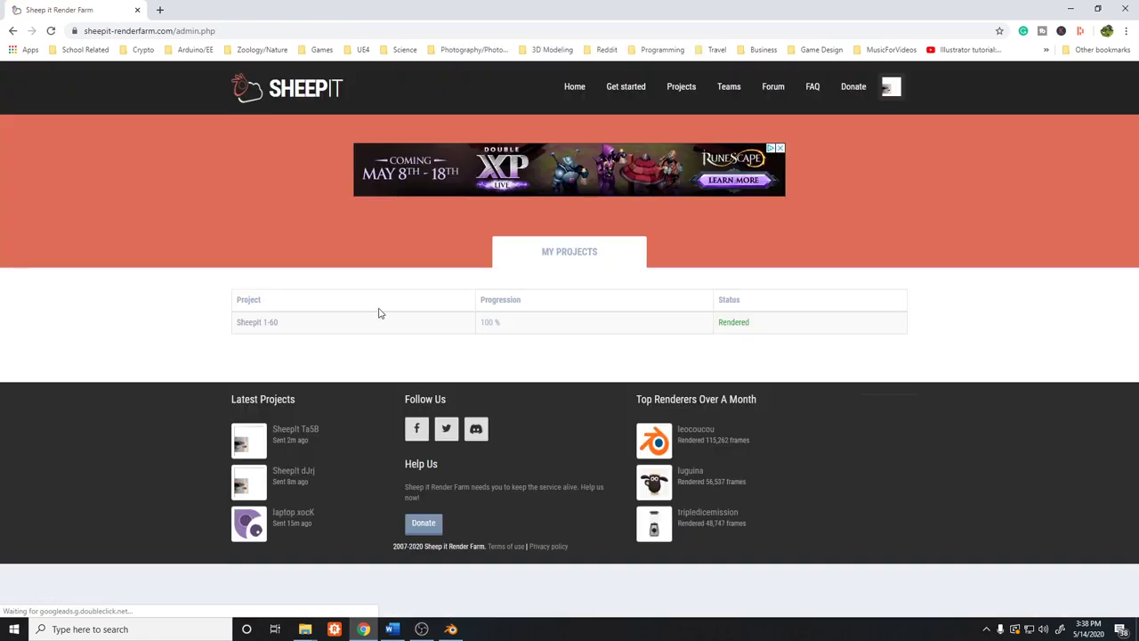
pyautogui.click(626, 89)
pyautogui.scroll(-4, 203, 279)
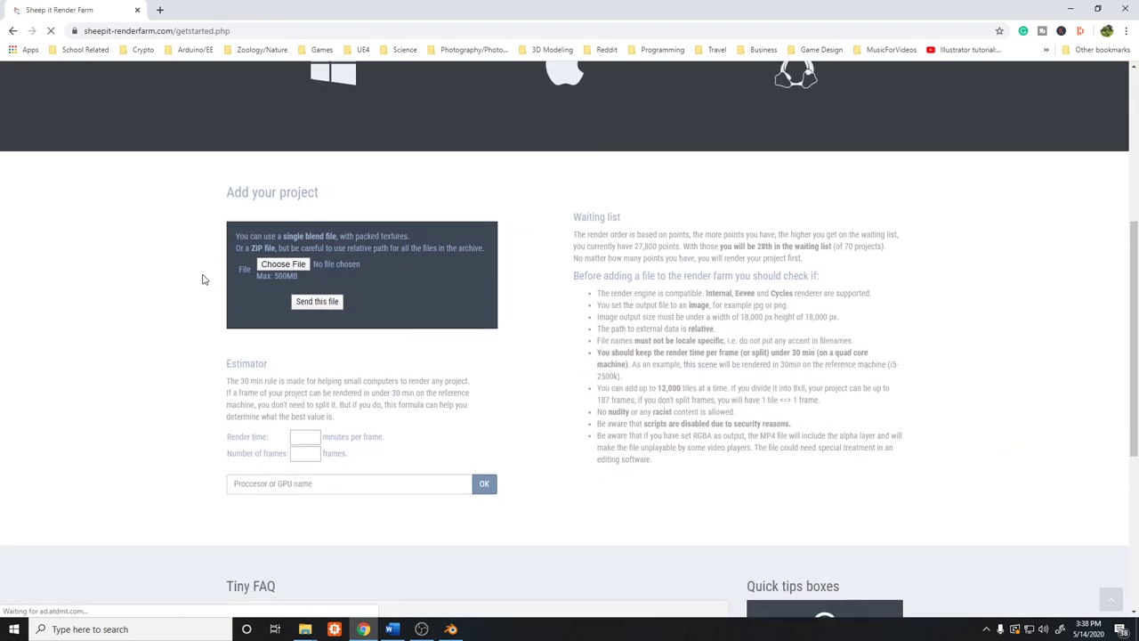
pyautogui.click(283, 266)
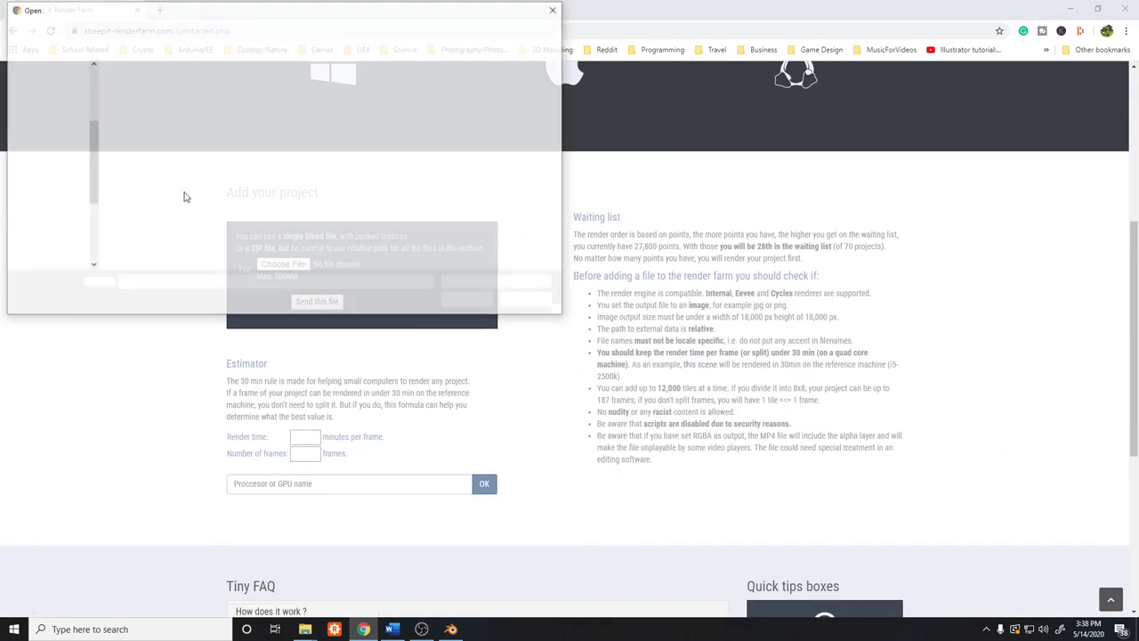
pyautogui.click(140, 109)
pyautogui.click(467, 301)
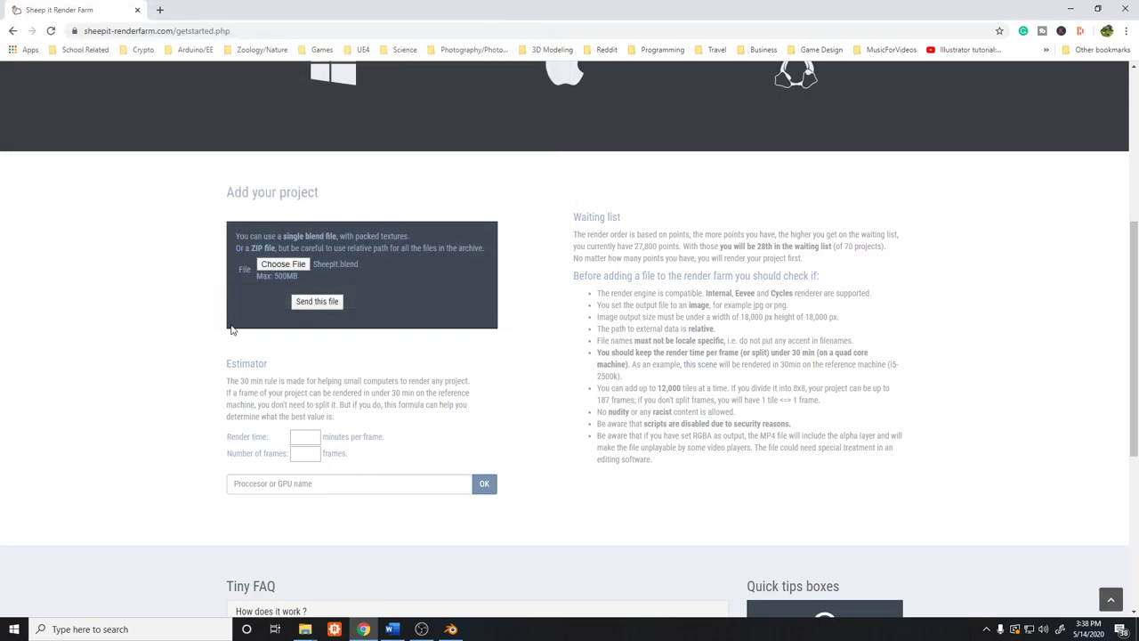
pyautogui.scroll(-2, 231, 330)
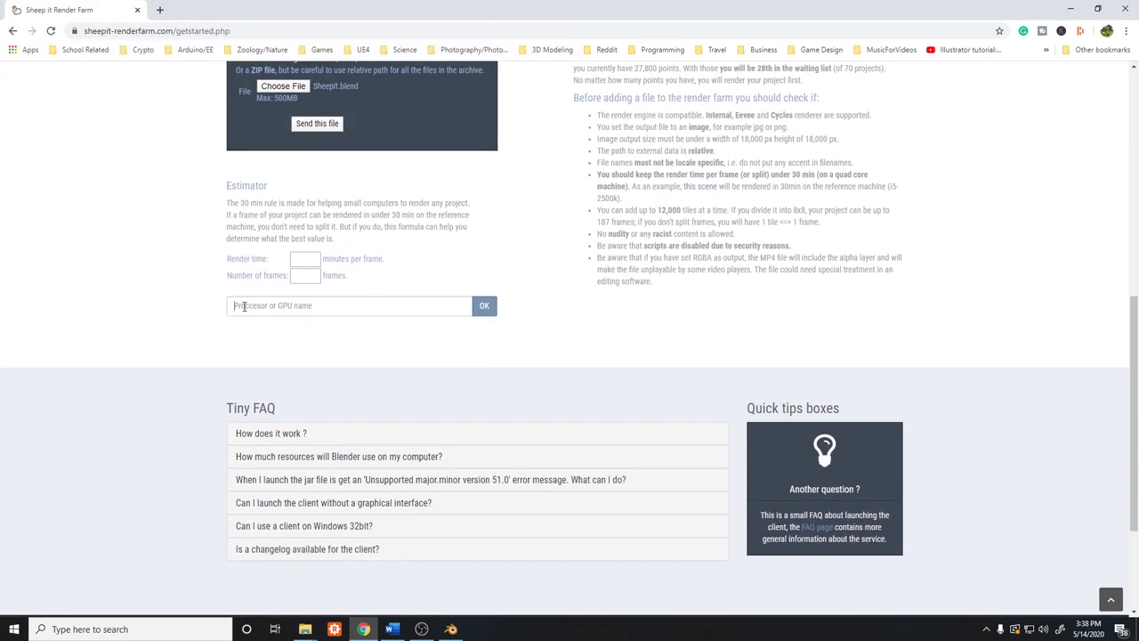
pyautogui.click(235, 305)
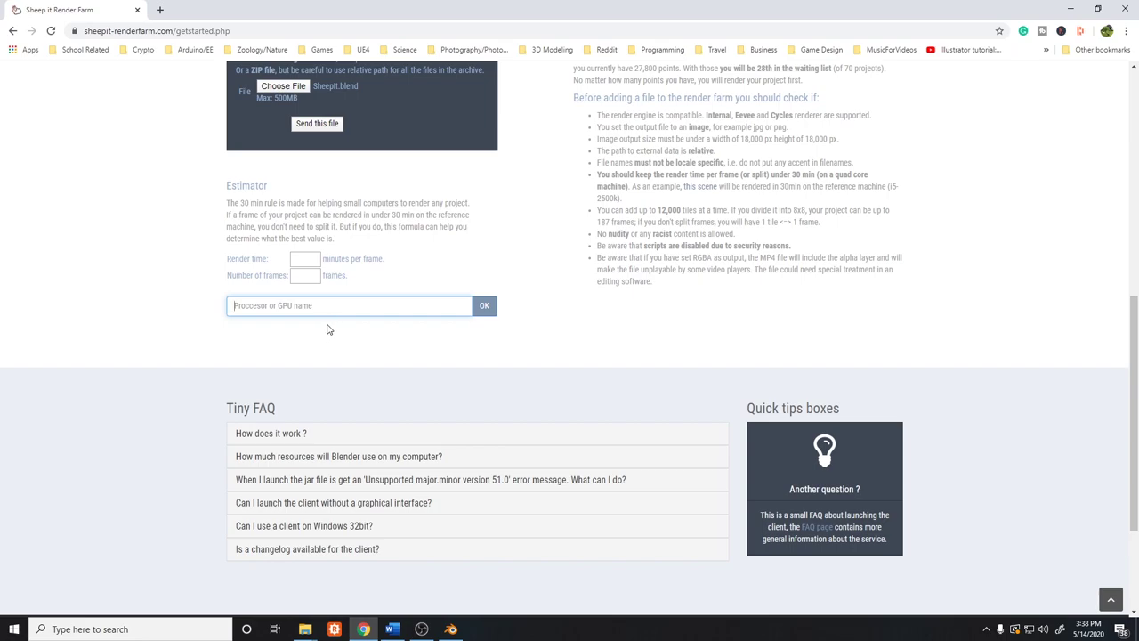
pyautogui.scroll(1, 604, 322)
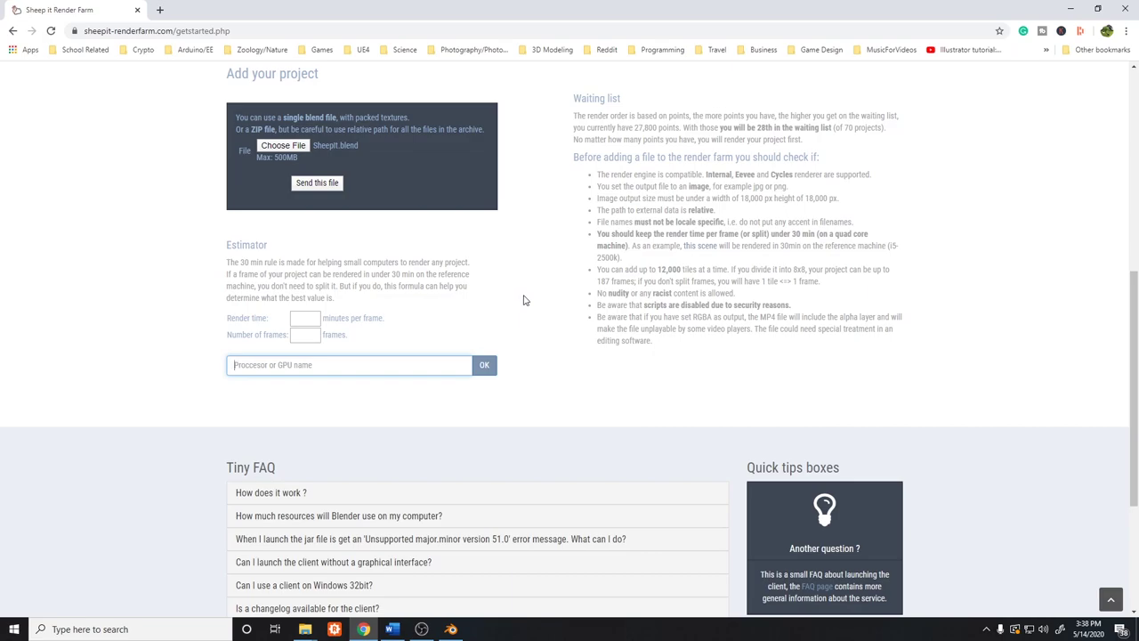
pyautogui.scroll(1, 223, 327)
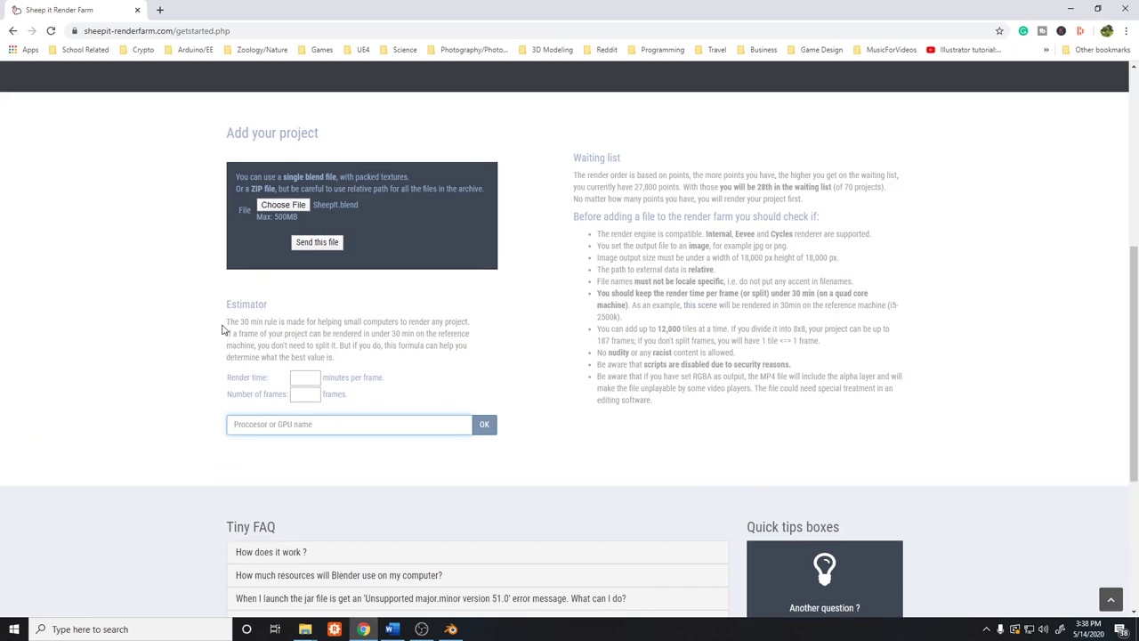
pyautogui.scroll(-1, 224, 329)
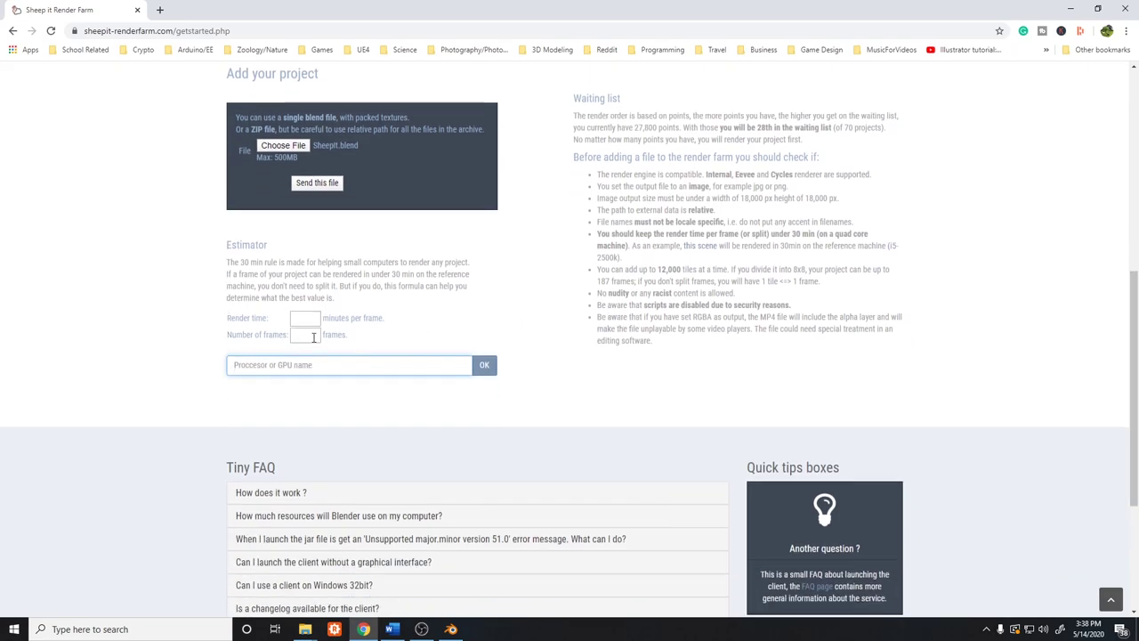
pyautogui.click(315, 336)
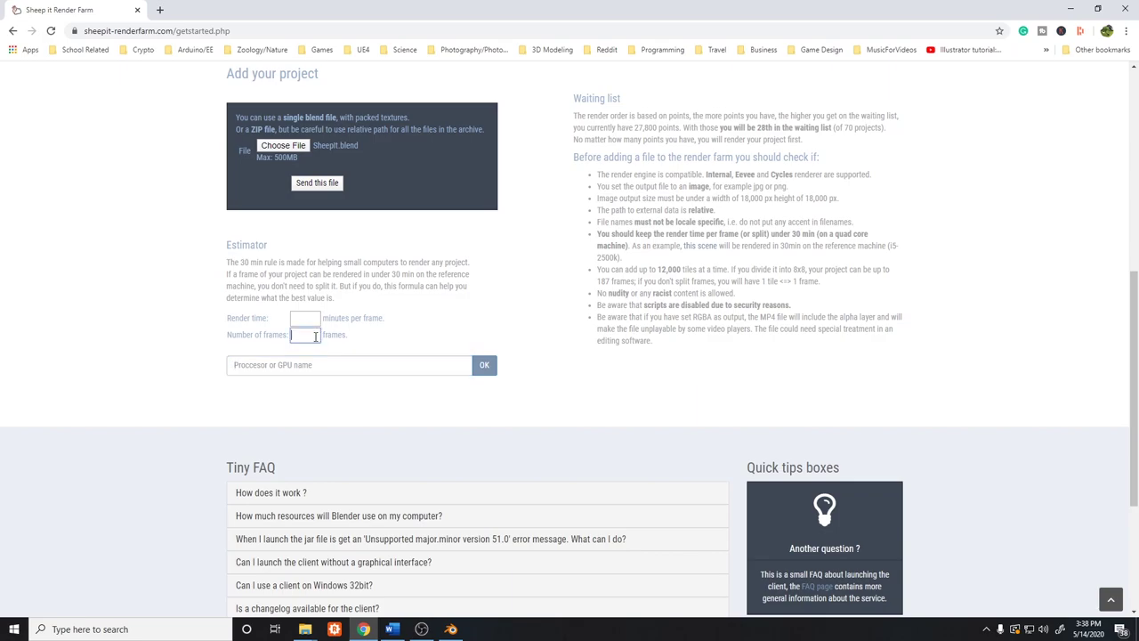
pyautogui.click(390, 336)
pyautogui.scroll(1, 392, 338)
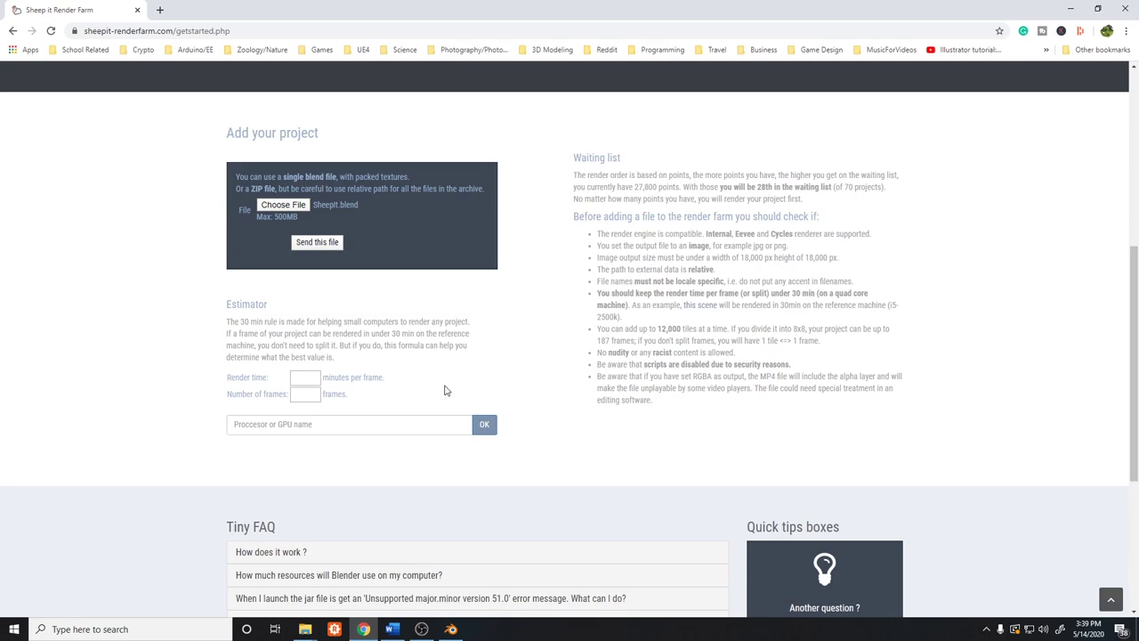
pyautogui.scroll(-1, 446, 390)
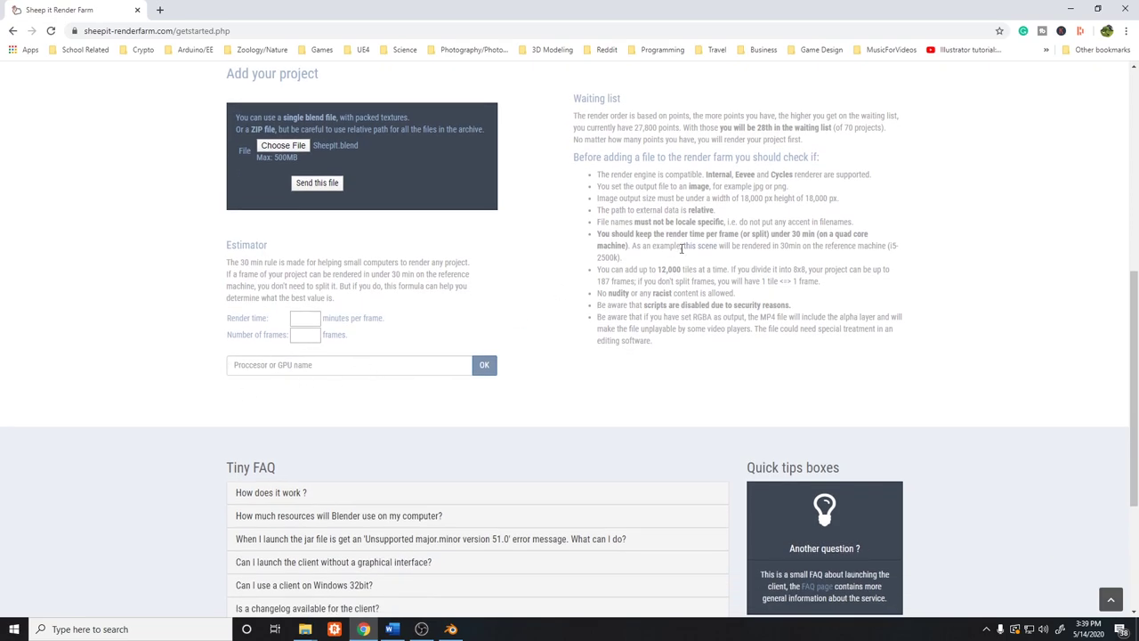
pyautogui.scroll(2, 570, 343)
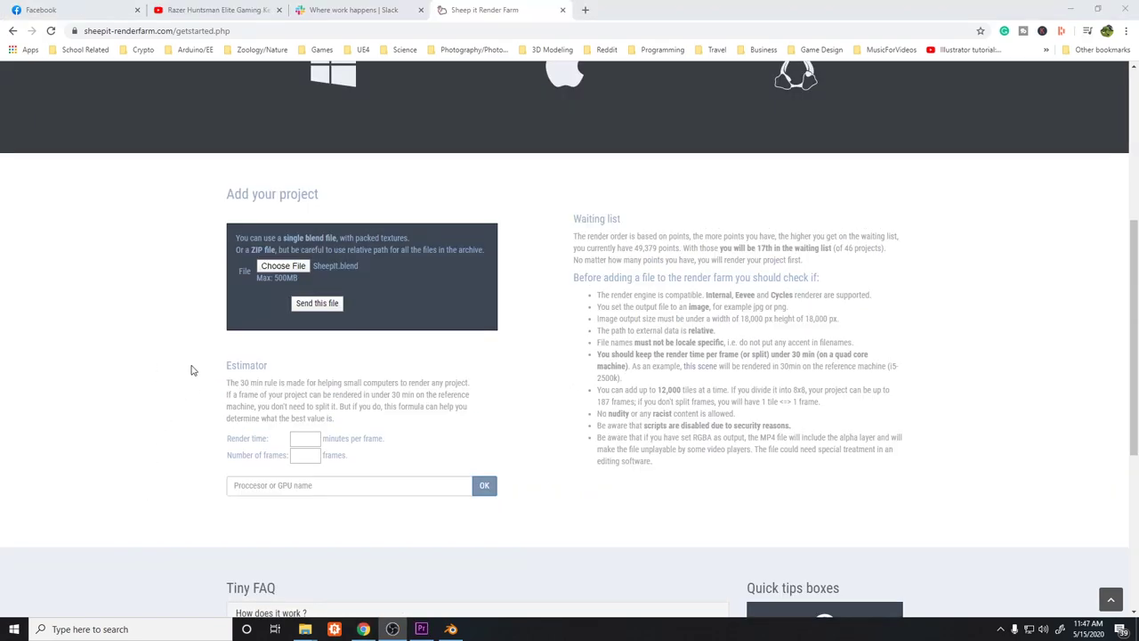
# Enter 45 minutes per frame, 60 frames and GeForce RTX 2070, and calculate
pyautogui.scroll(-1, 267, 347)
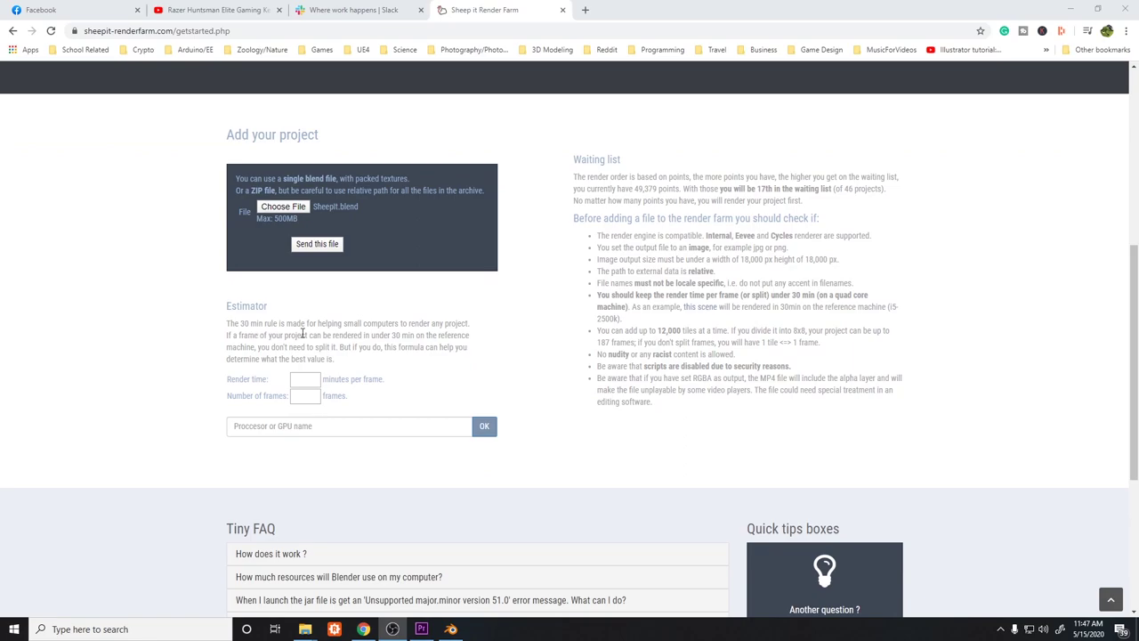
pyautogui.click(304, 380)
pyautogui.write('45')
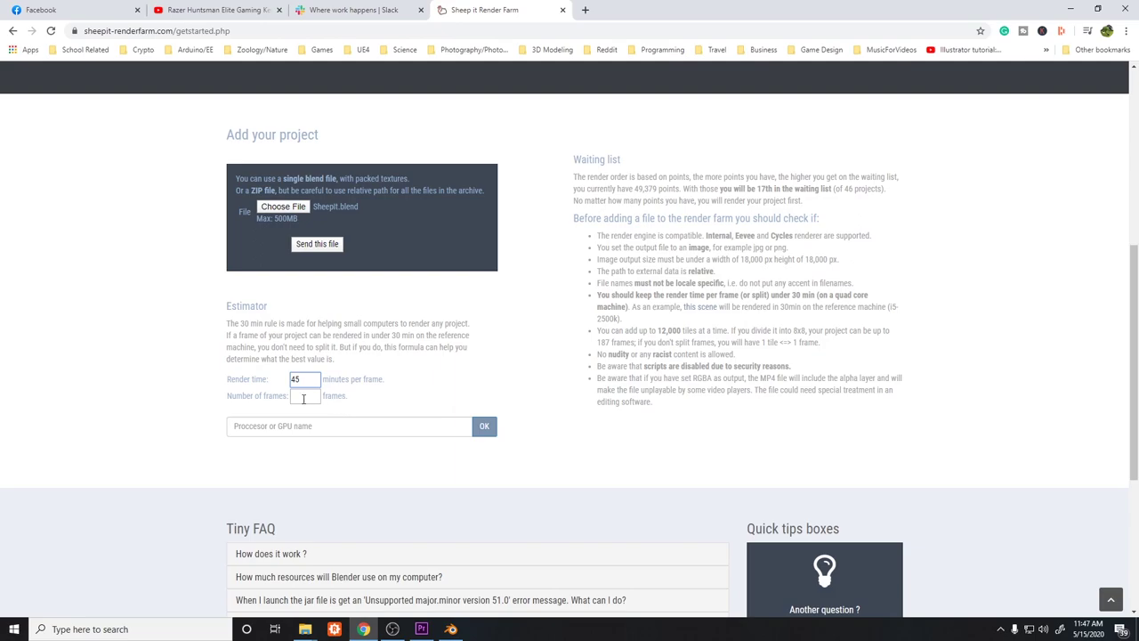
pyautogui.click(303, 399)
pyautogui.write('60')
pyautogui.click(331, 428)
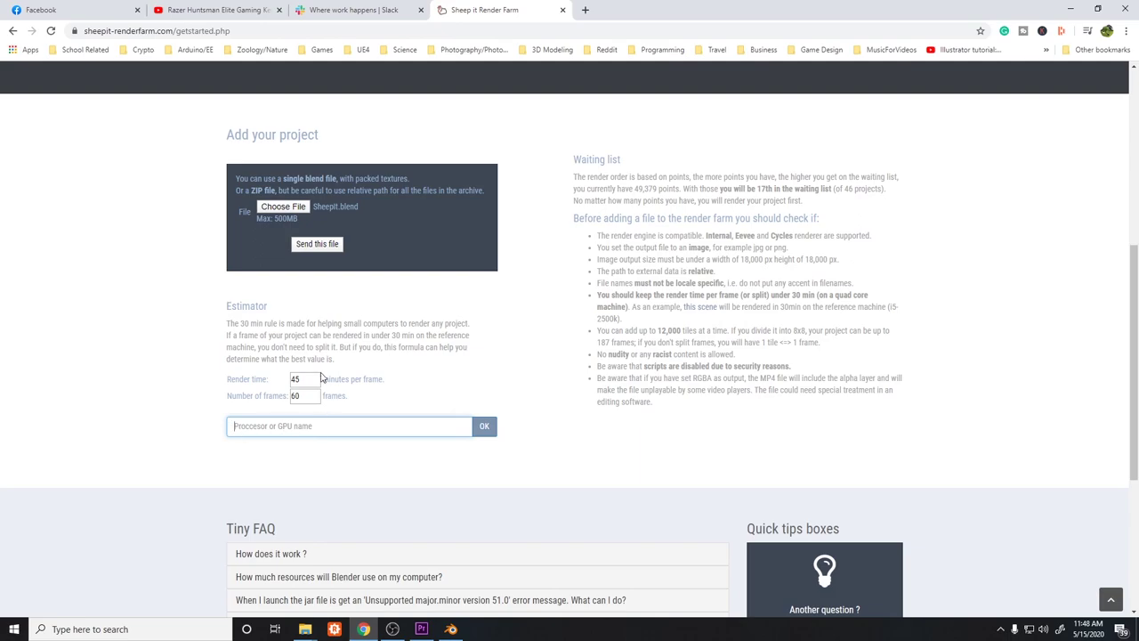
pyautogui.moveTo(324, 378); pyautogui.dragTo(275, 384)
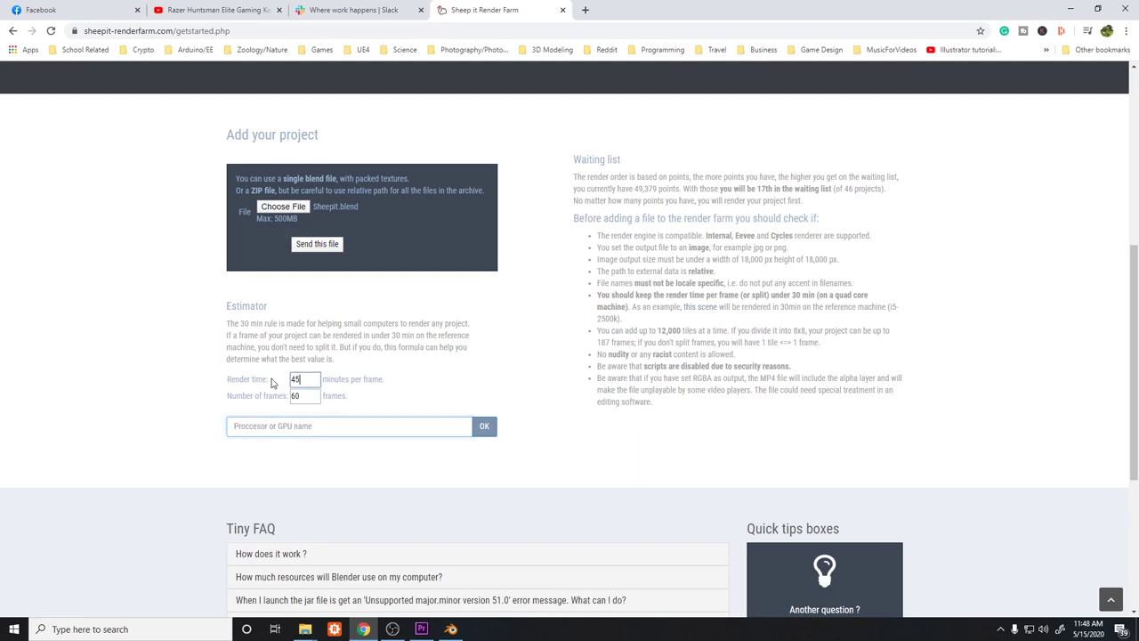
pyautogui.click(295, 426)
pyautogui.write('rtx')
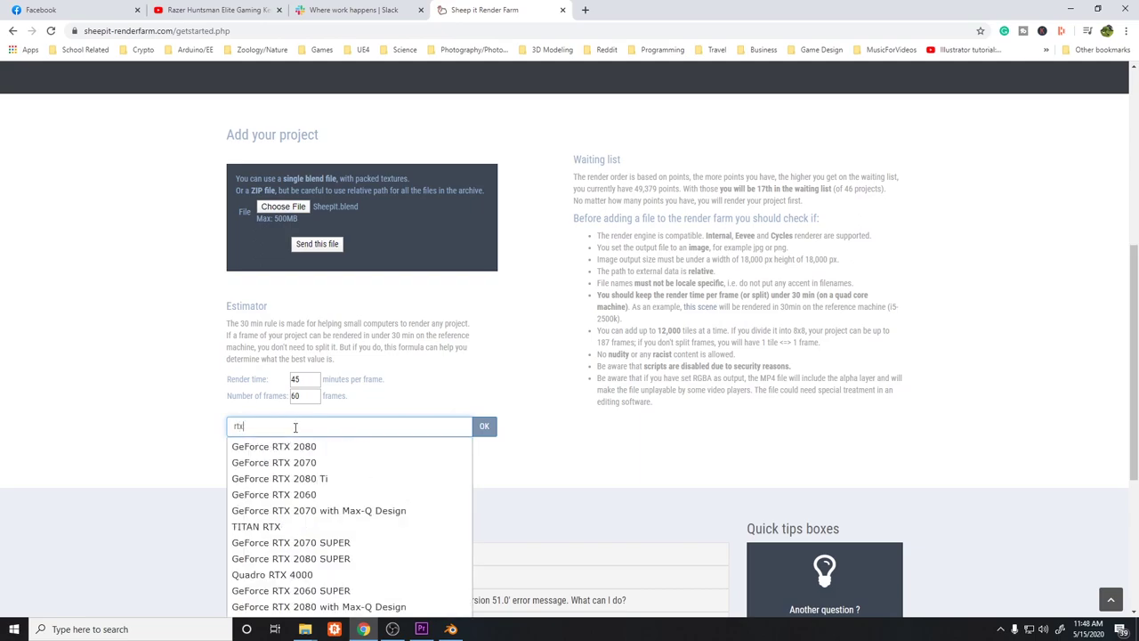
pyautogui.click(294, 463)
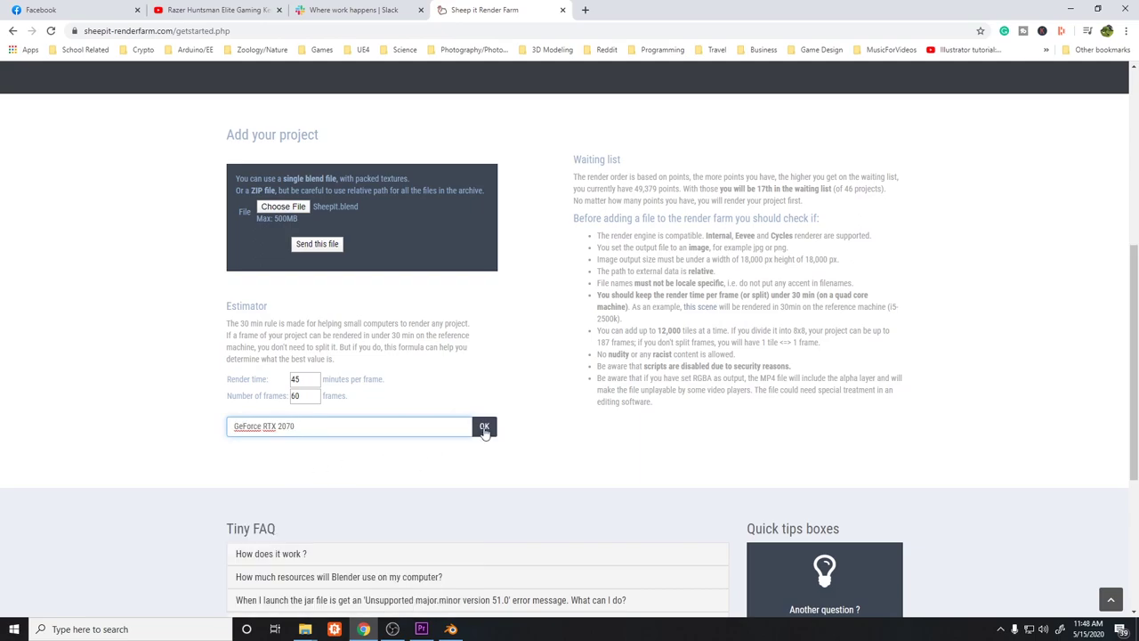
pyautogui.click(484, 427)
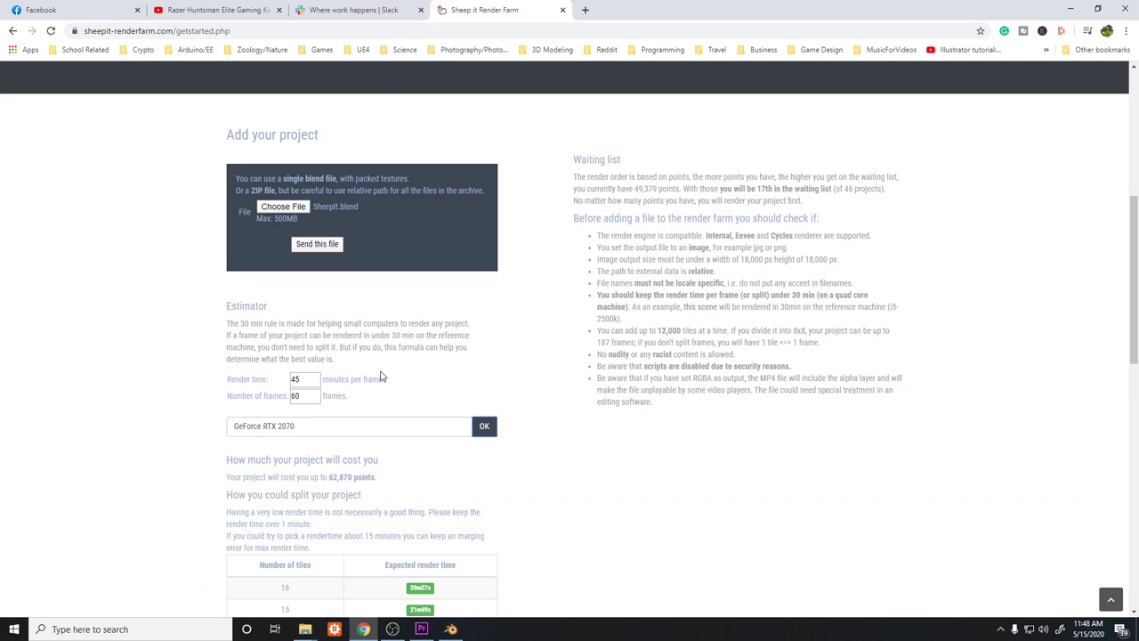
# Review the cost estimate, the 16-tile row and its 20m27s expected render time
pyautogui.scroll(-2, 381, 377)
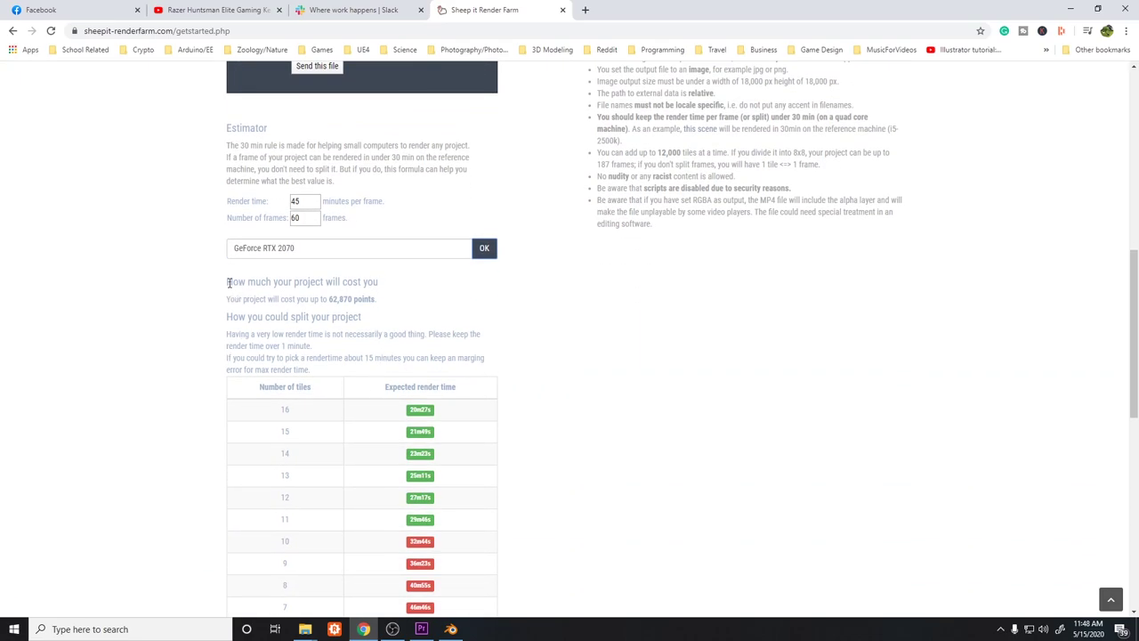
pyautogui.moveTo(229, 283); pyautogui.dragTo(422, 308)
pyautogui.click(422, 308)
pyautogui.scroll(-2, 288, 315)
pyautogui.moveTo(277, 294); pyautogui.dragTo(294, 294)
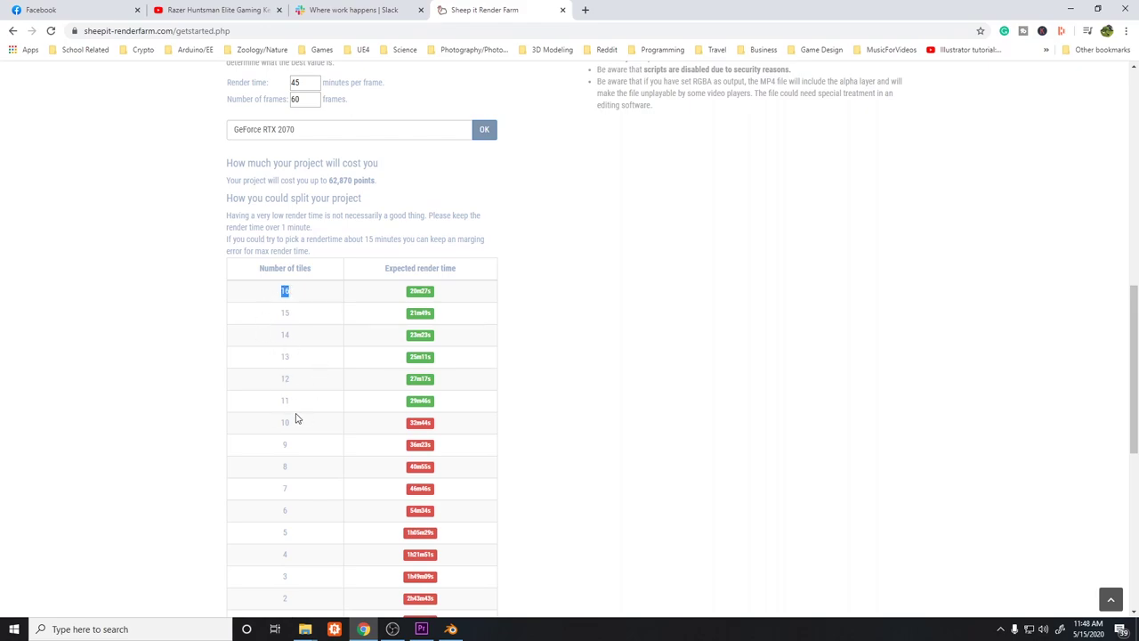
pyautogui.click(403, 291)
pyautogui.moveTo(275, 289); pyautogui.dragTo(311, 295)
pyautogui.moveTo(400, 293); pyautogui.dragTo(458, 295)
pyautogui.moveTo(295, 297); pyautogui.dragTo(269, 297)
pyautogui.scroll(1, 317, 304)
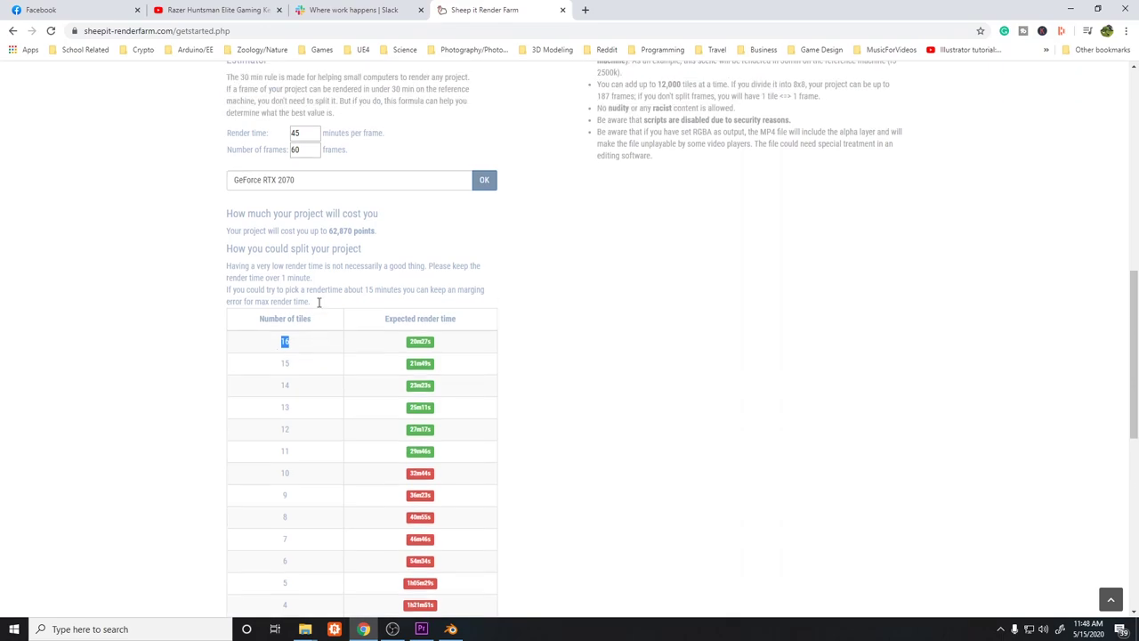
pyautogui.scroll(1, 356, 284)
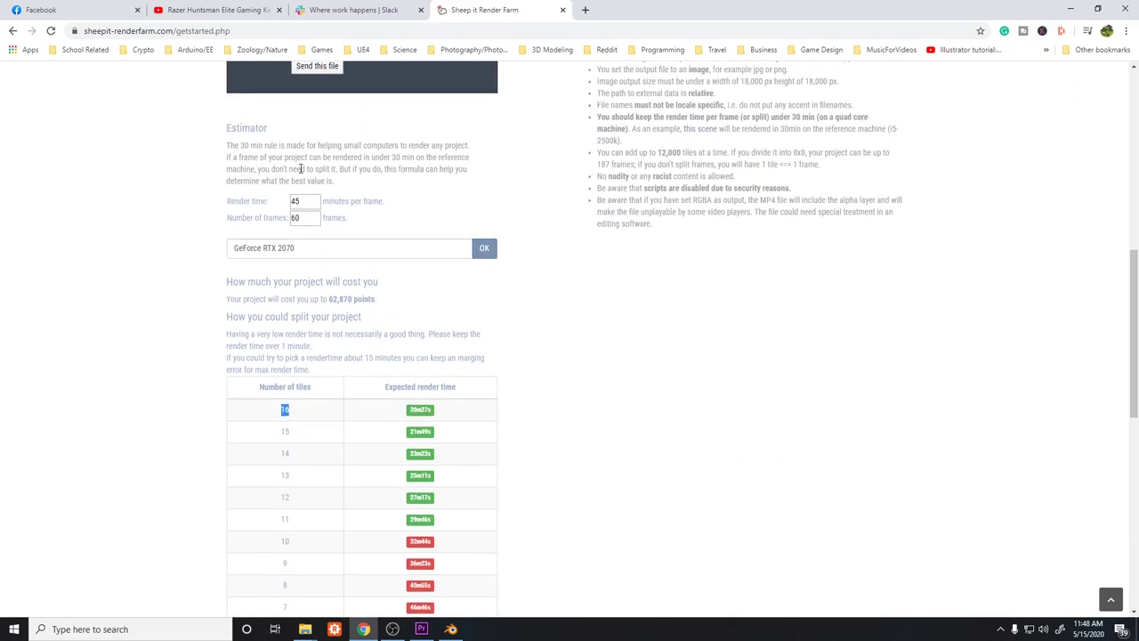
pyautogui.moveTo(228, 141); pyautogui.dragTo(446, 191)
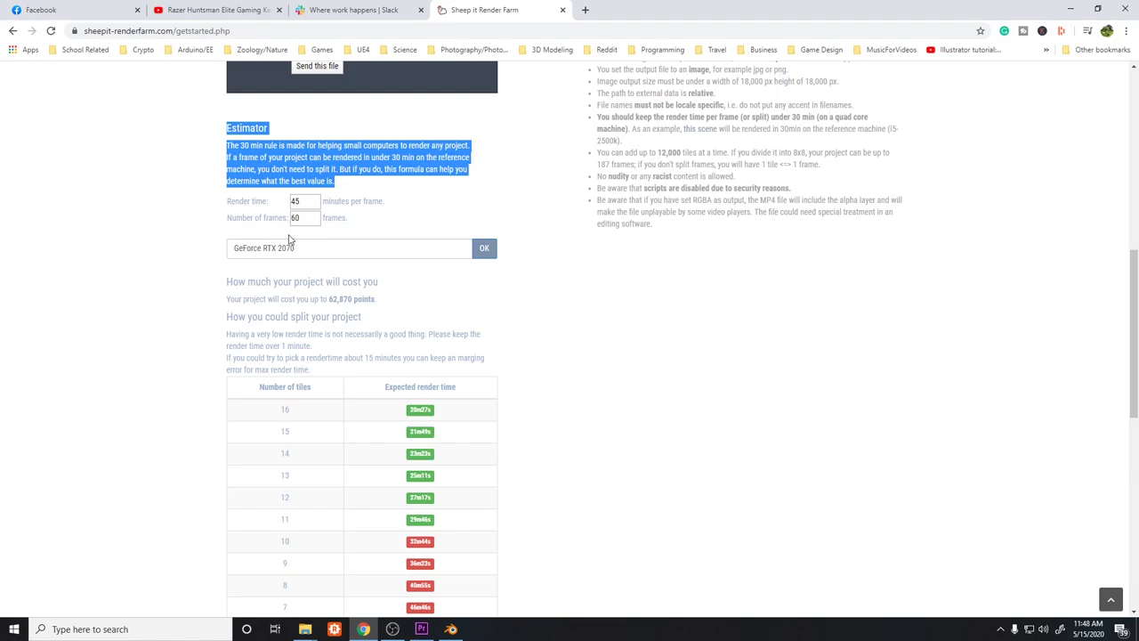
pyautogui.moveTo(329, 301); pyautogui.dragTo(337, 302)
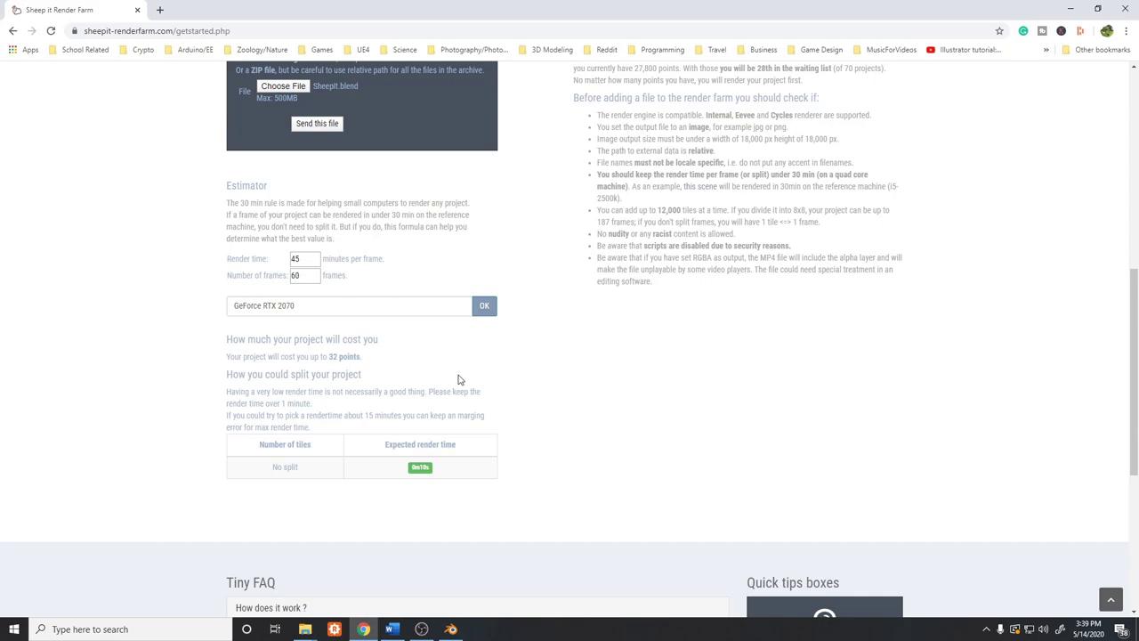
# Switch from the SheepIt page to the bedroom scene in Blender
pyautogui.scroll(3, 459, 379)
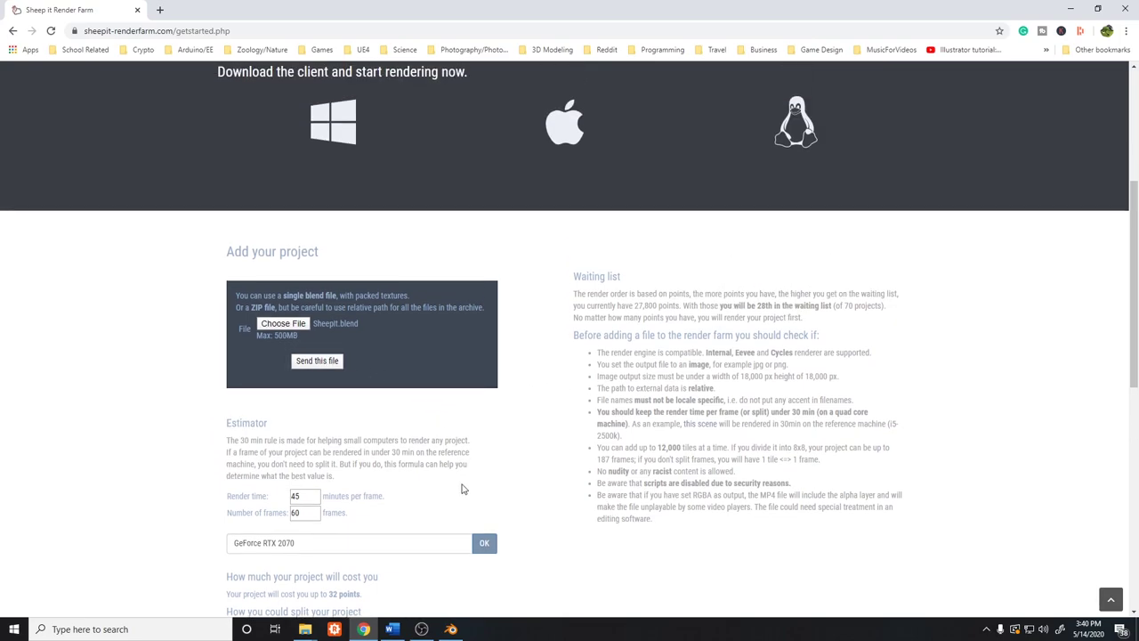
pyautogui.click(450, 629)
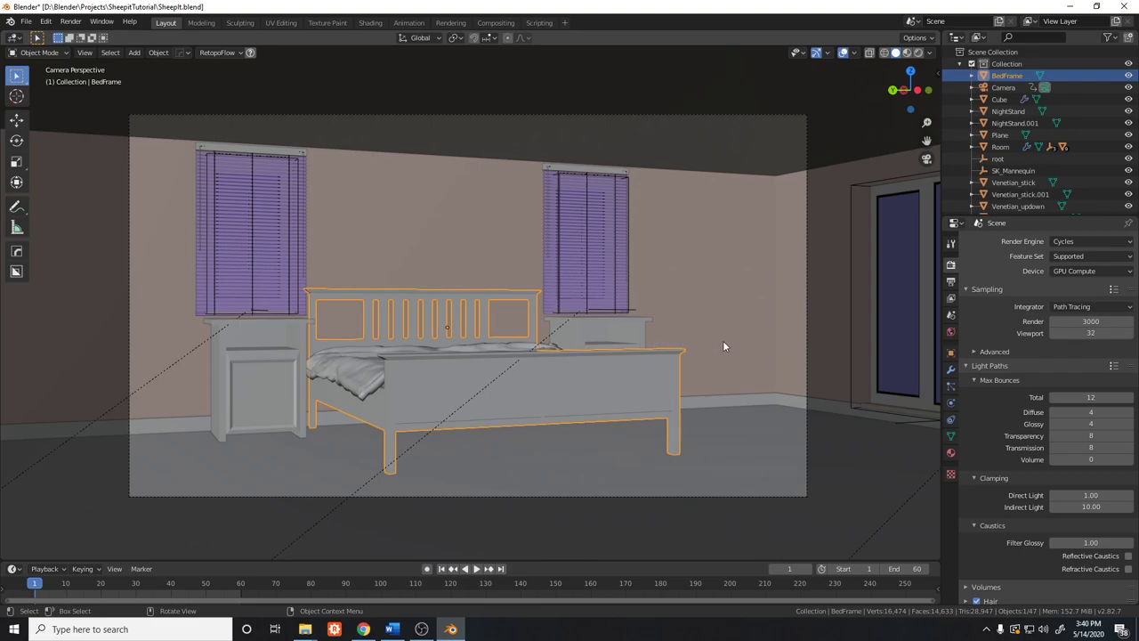
# Change render samples to 8000, save SheepIt.blend with Ctrl+S, and Pack All Into .blend
pyautogui.click(1080, 320)
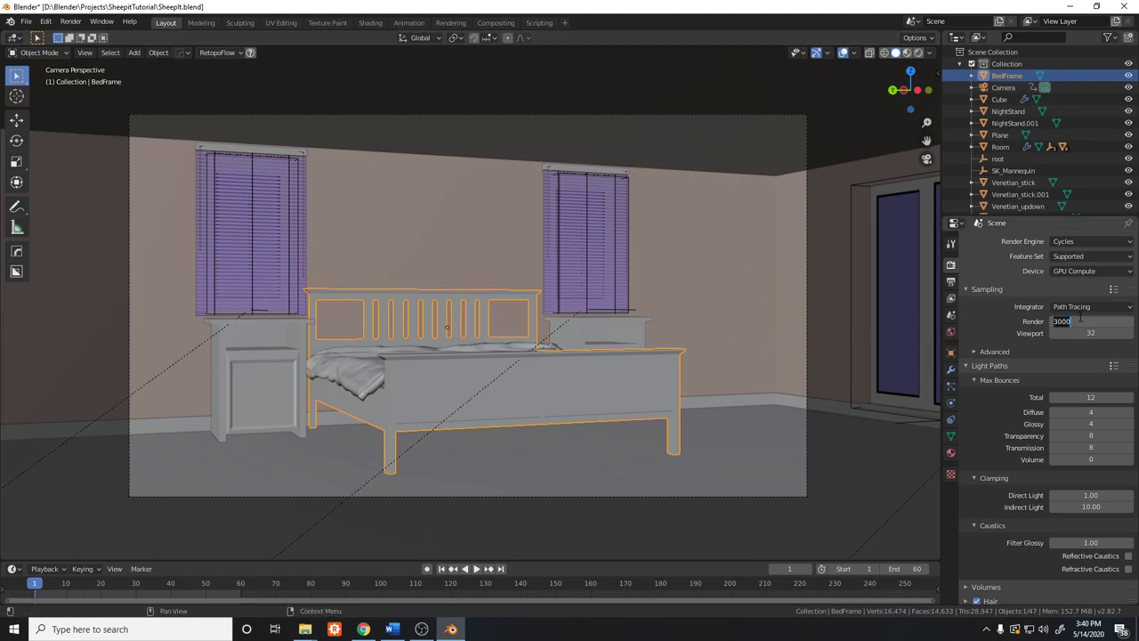
pyautogui.write('800')
pyautogui.press('Return')
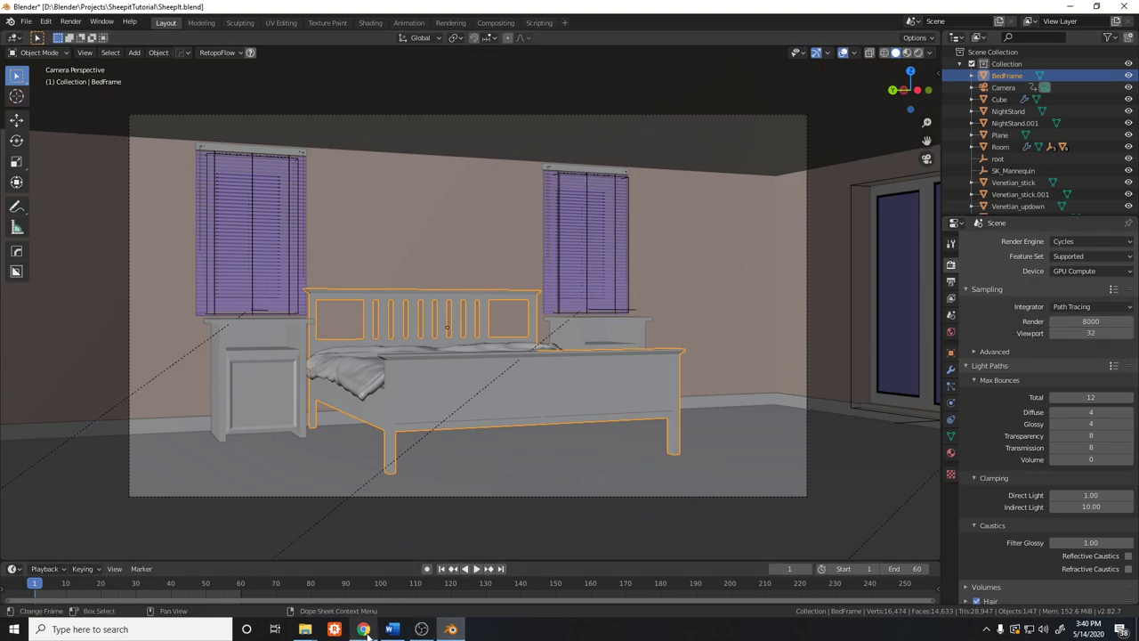
pyautogui.hotkey('ctrl', 's')
pyautogui.click(25, 21)
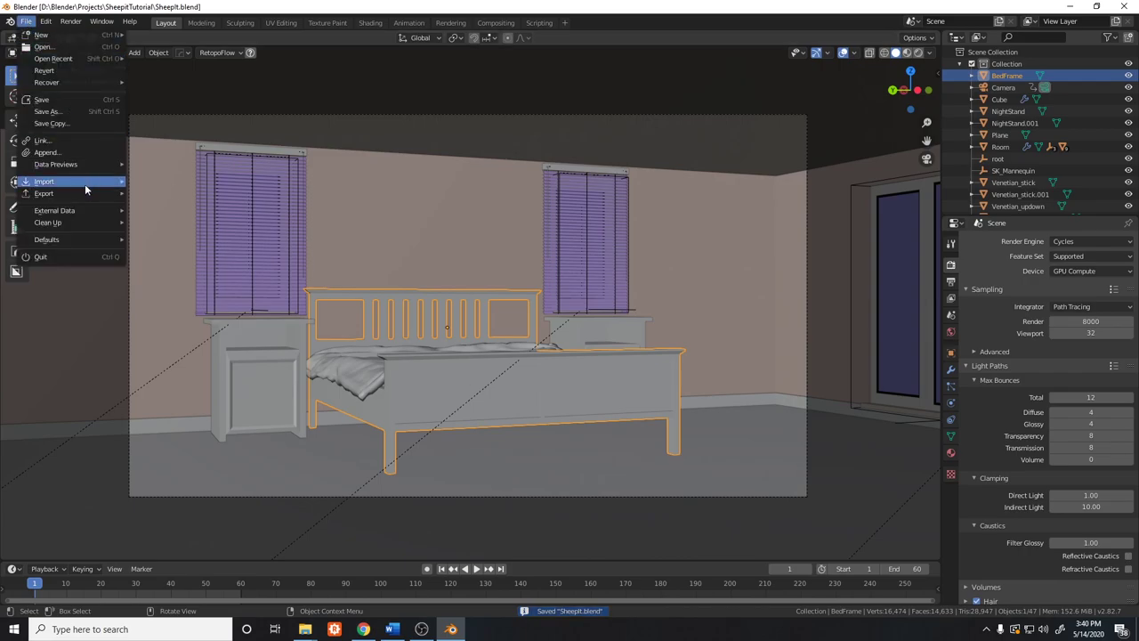
pyautogui.moveTo(54, 210)
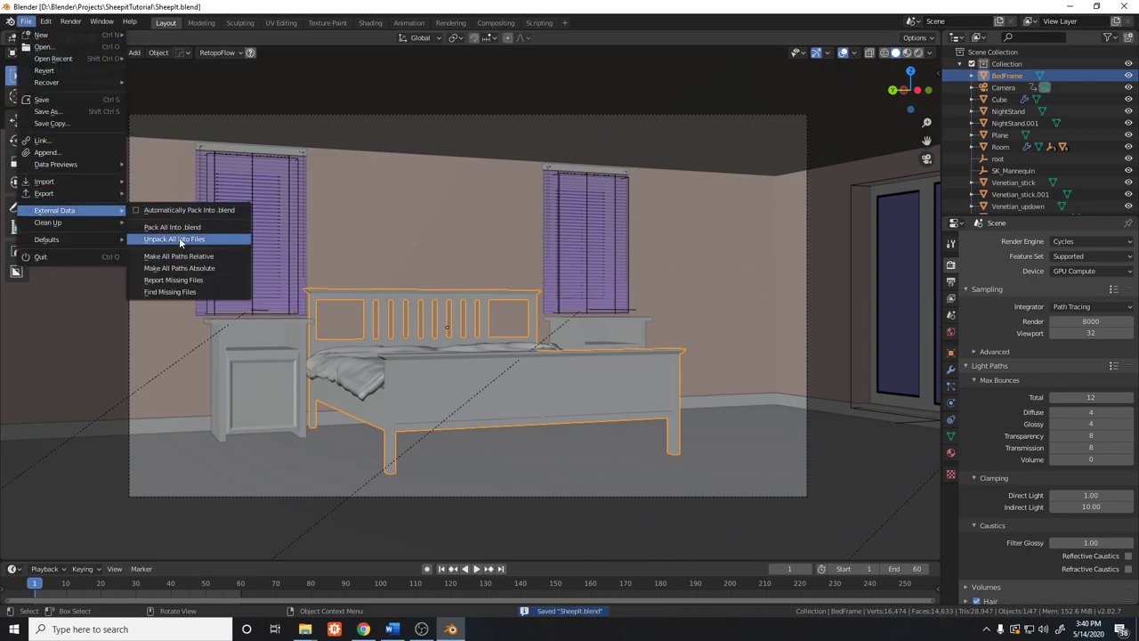
pyautogui.click(182, 228)
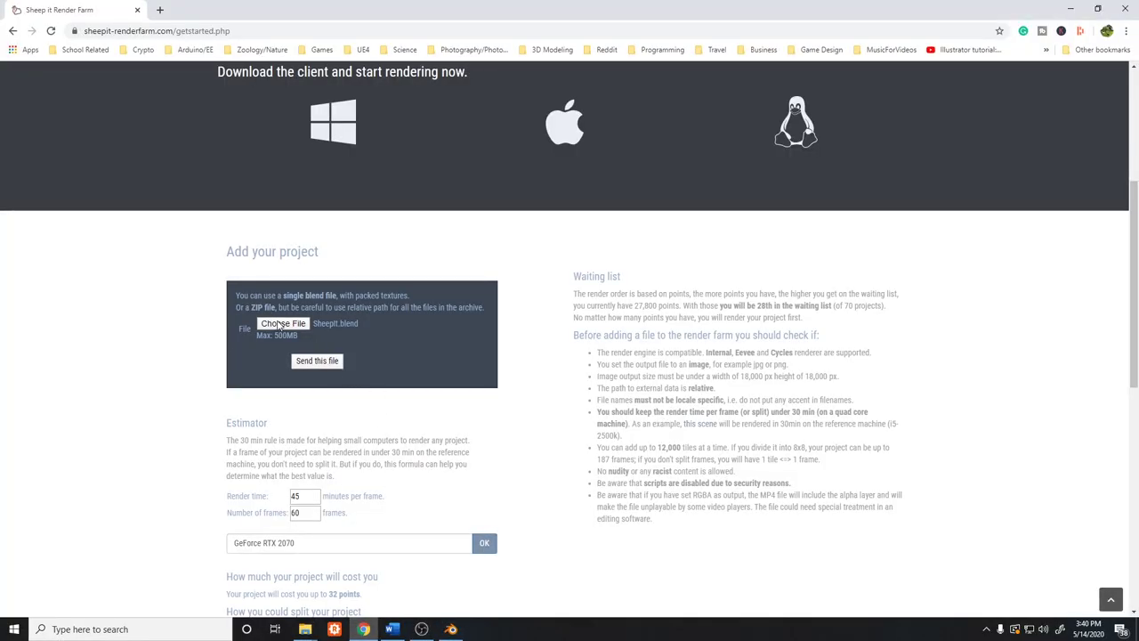
# Upload SheepIt.blend to the render farm to reach its project settings
pyautogui.click(279, 326)
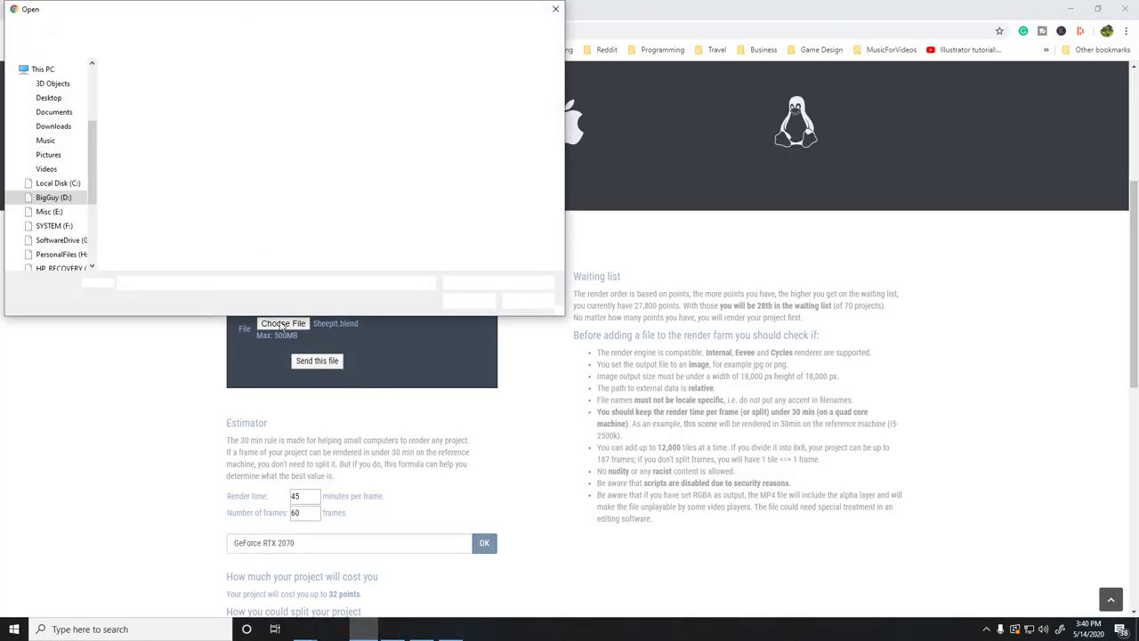
pyautogui.click(468, 300)
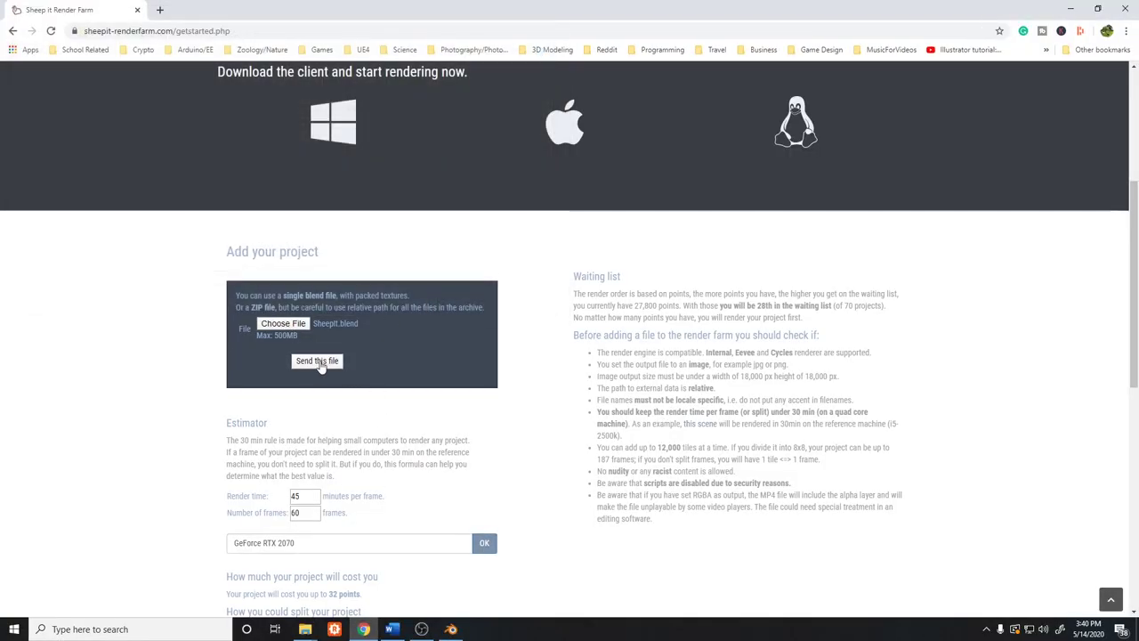
pyautogui.click(311, 365)
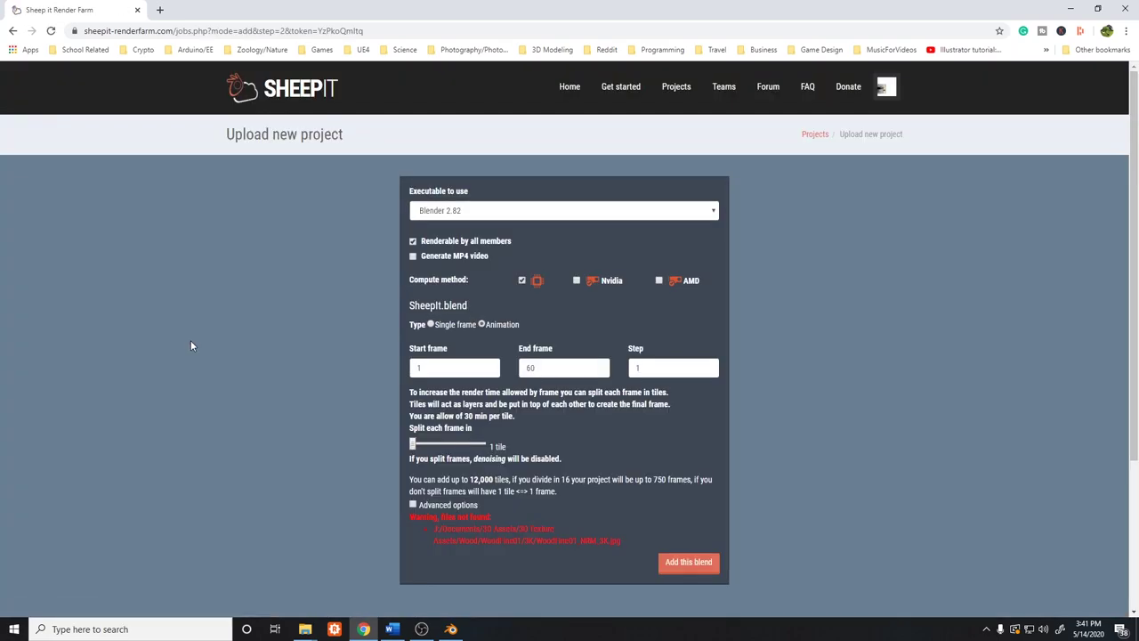
pyautogui.scroll(-2, 192, 345)
pyautogui.moveTo(412, 327); pyautogui.dragTo(429, 327)
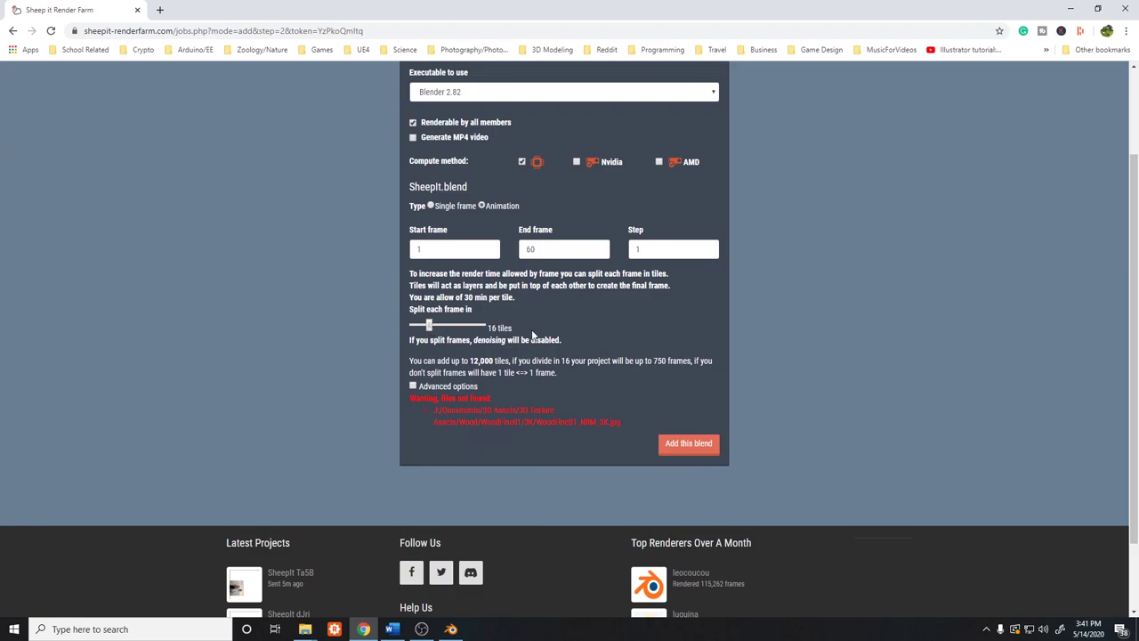
pyautogui.scroll(2, 198, 328)
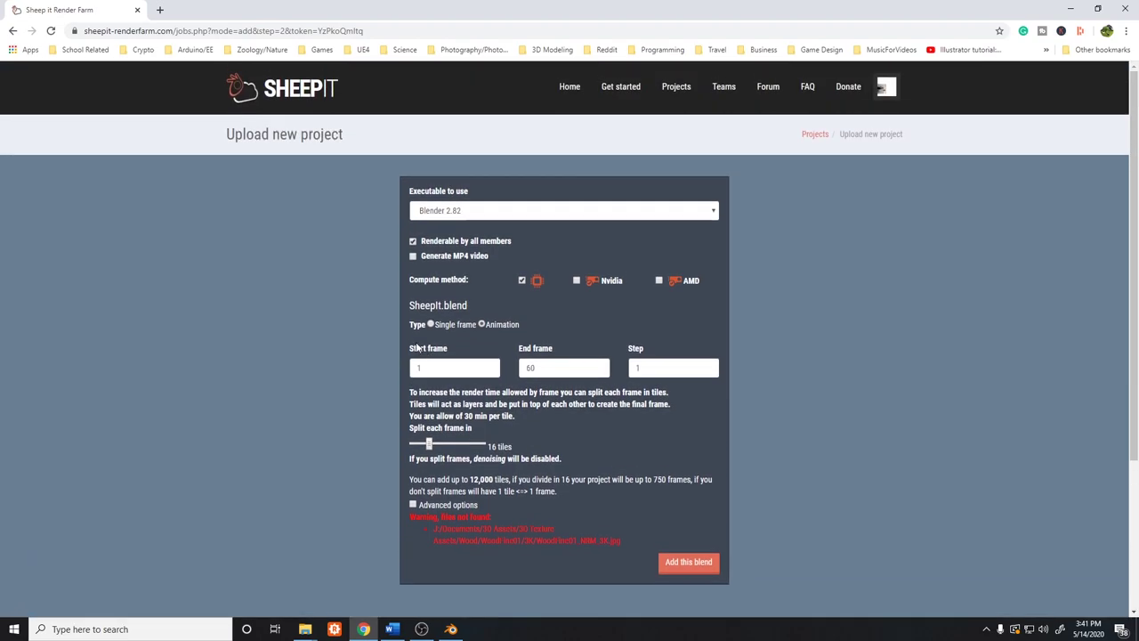
# Enable MP4 video and Nvidia rendering, then add the blend as a render job
pyautogui.click(413, 256)
pyautogui.click(577, 282)
pyautogui.scroll(-1, 414, 402)
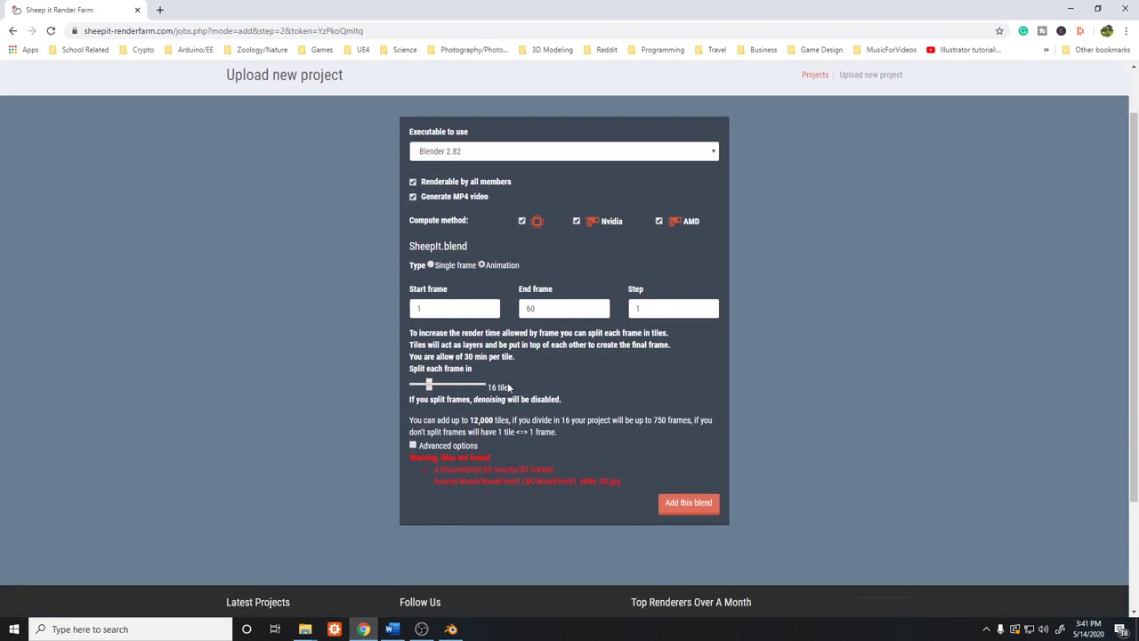
pyautogui.scroll(-1, 503, 396)
pyautogui.click(689, 445)
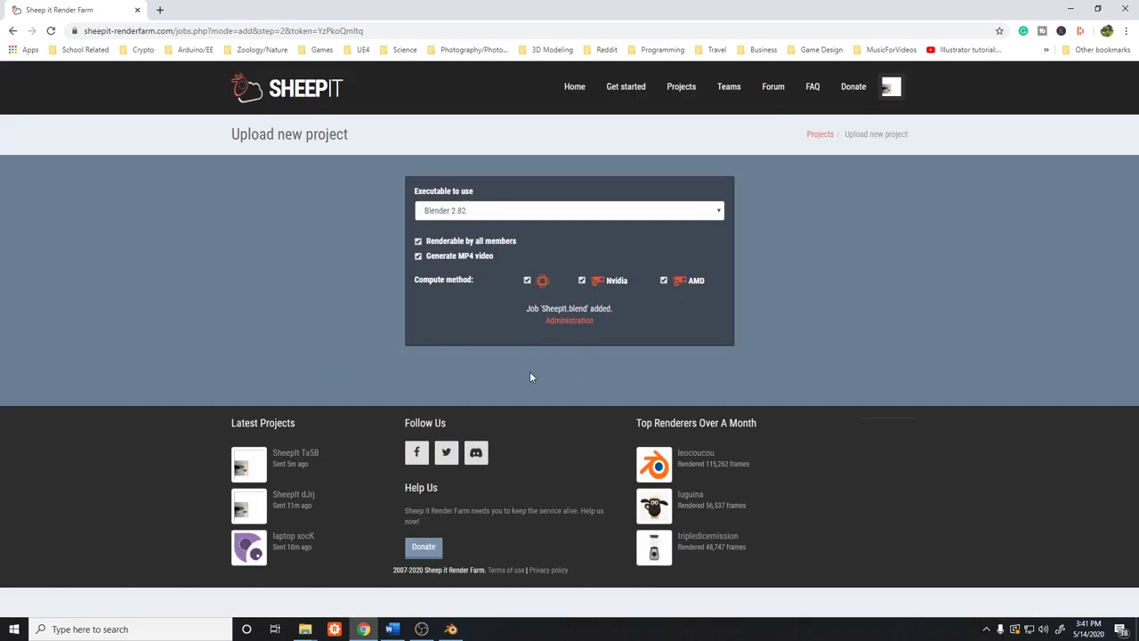
# Open the SheepIt.blend job's Administration page and confirm it shows Waiting, 0/60 frames
pyautogui.click(567, 322)
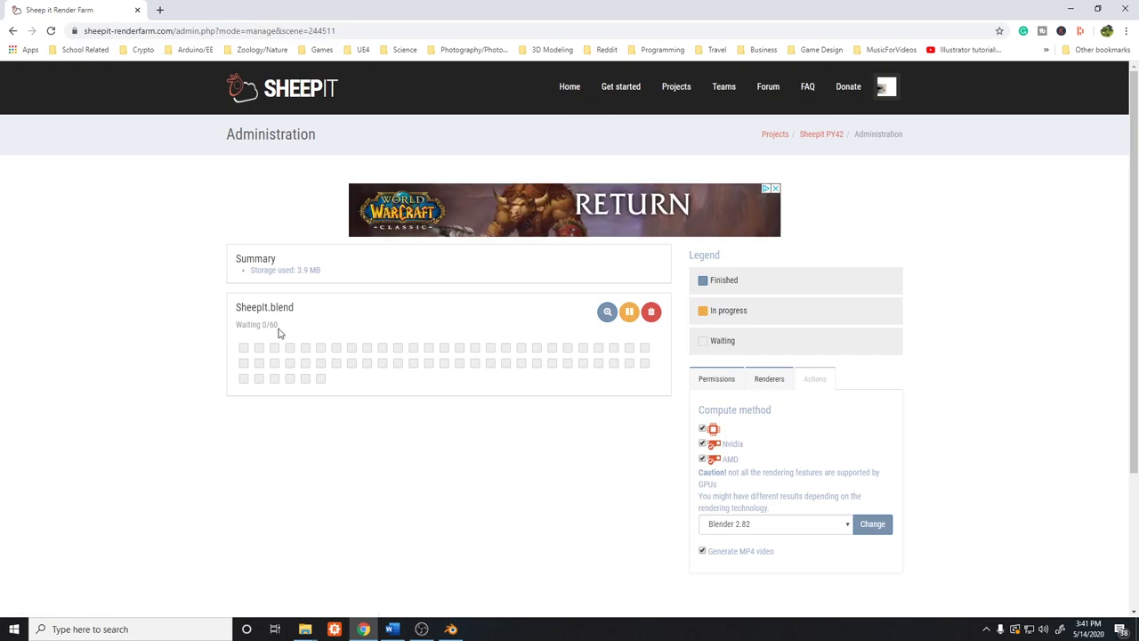
pyautogui.scroll(-1, 294, 321)
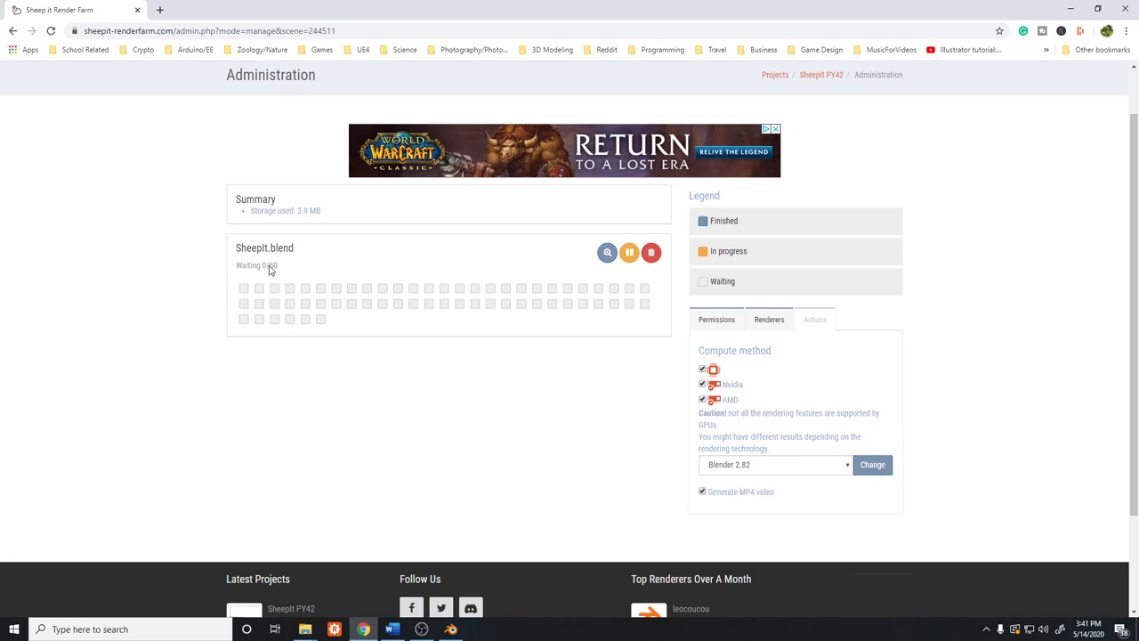
pyautogui.scroll(-3, 329, 283)
pyautogui.scroll(3, 512, 364)
pyautogui.scroll(2, 501, 364)
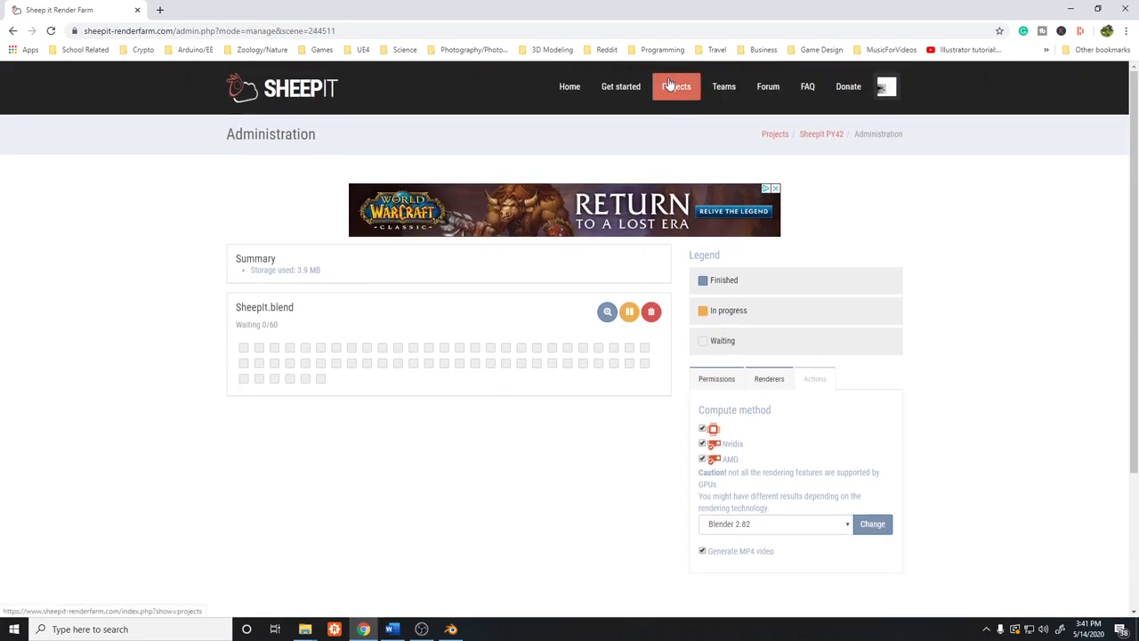
pyautogui.scroll(-1, 590, 293)
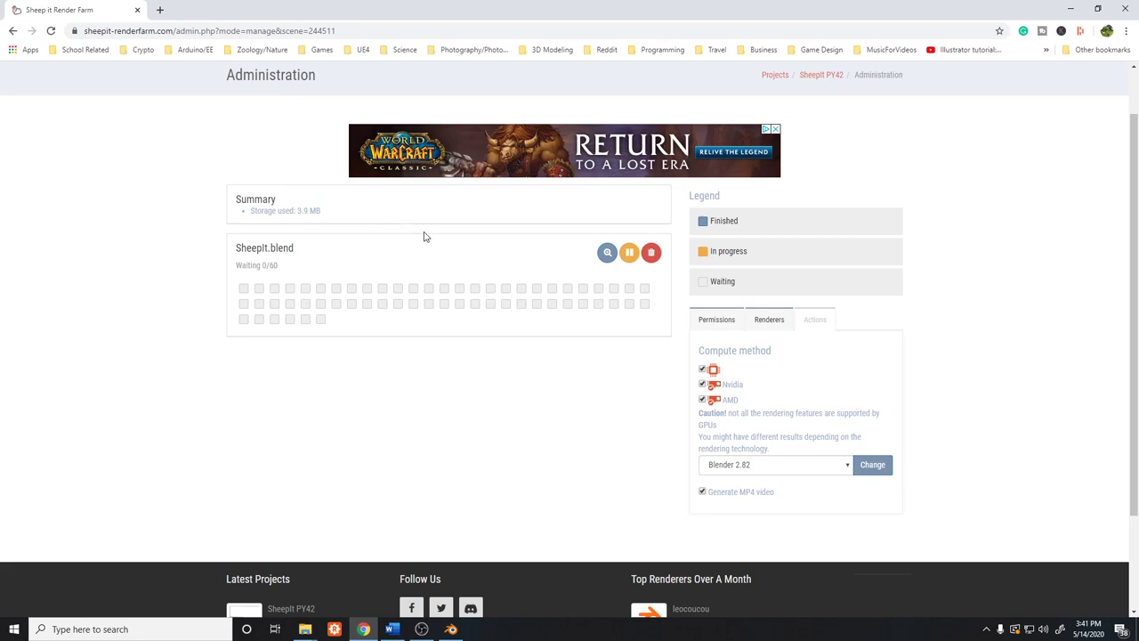
pyautogui.scroll(-2, 685, 466)
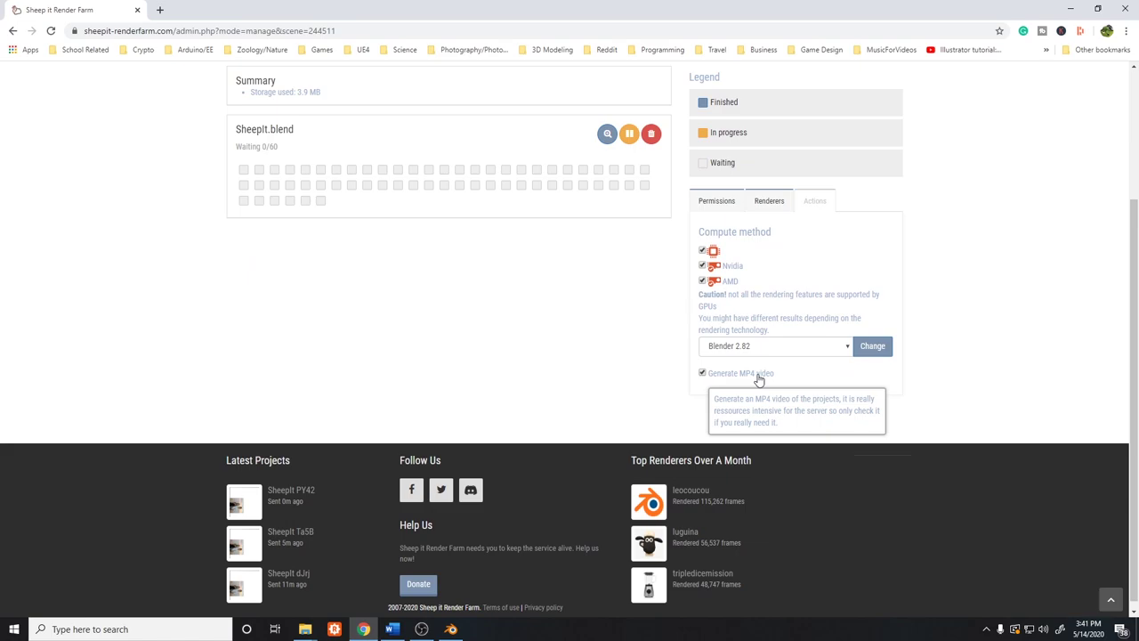
pyautogui.scroll(1, 560, 344)
pyautogui.scroll(1, 560, 344)
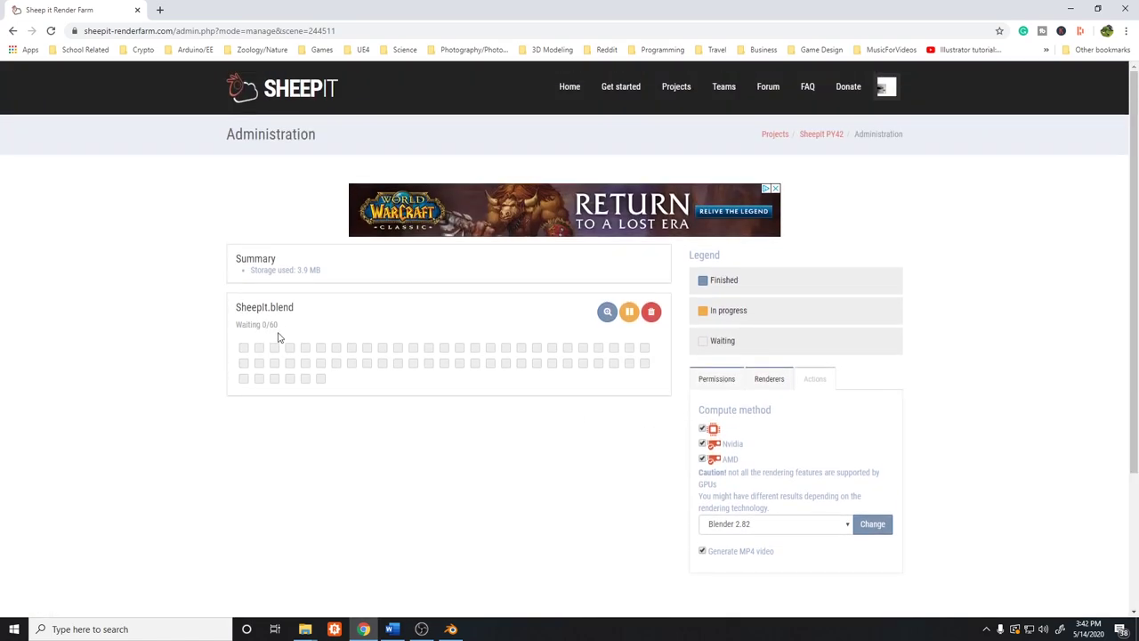
pyautogui.moveTo(279, 330)
pyautogui.mouseDown()
pyautogui.moveTo(237, 332)
pyautogui.moveTo(287, 327)
pyautogui.mouseUp()
pyautogui.click(301, 332)
# Return to Blender, switch the viewport to Rendered shading, and render frame 1 locally
pyautogui.click(451, 628)
pyautogui.press('z')
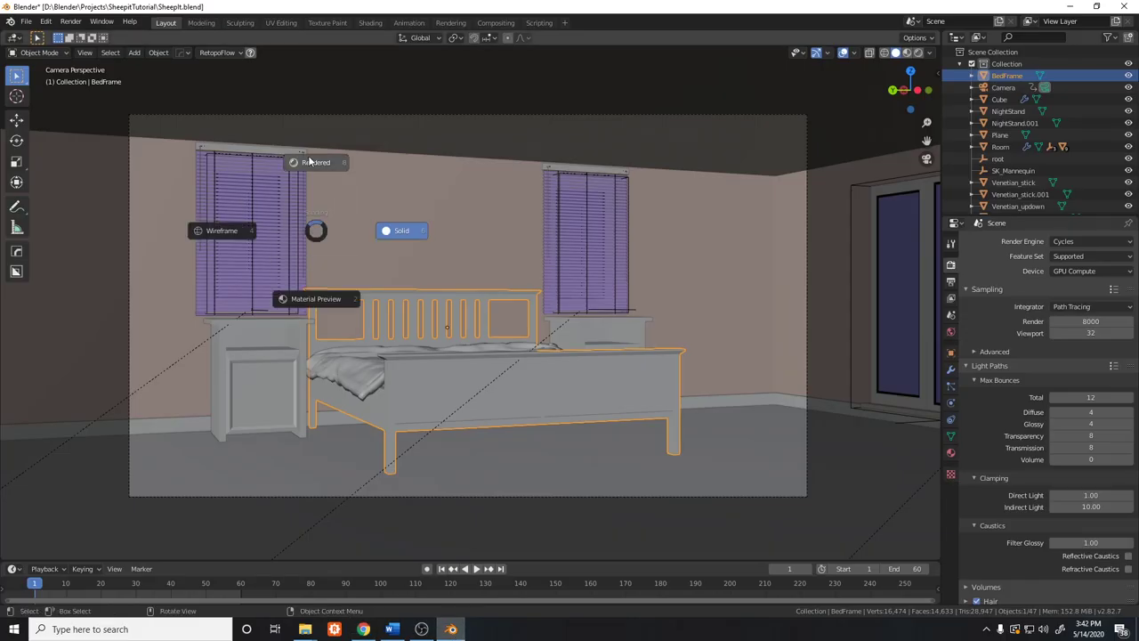
pyautogui.click(315, 162)
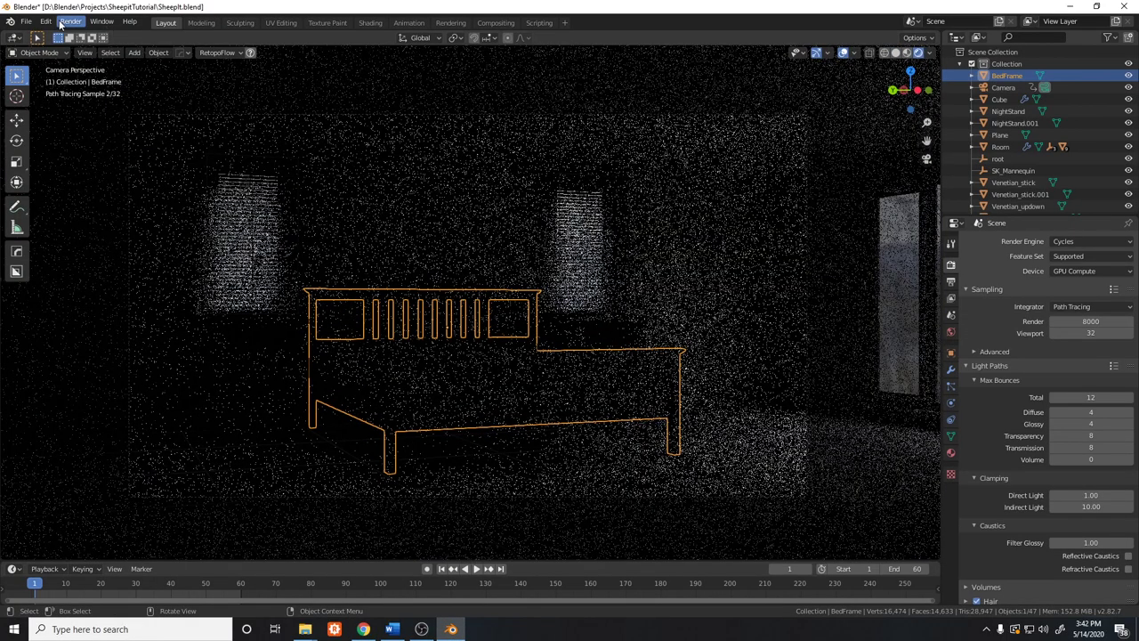
pyautogui.click(64, 22)
pyautogui.click(89, 30)
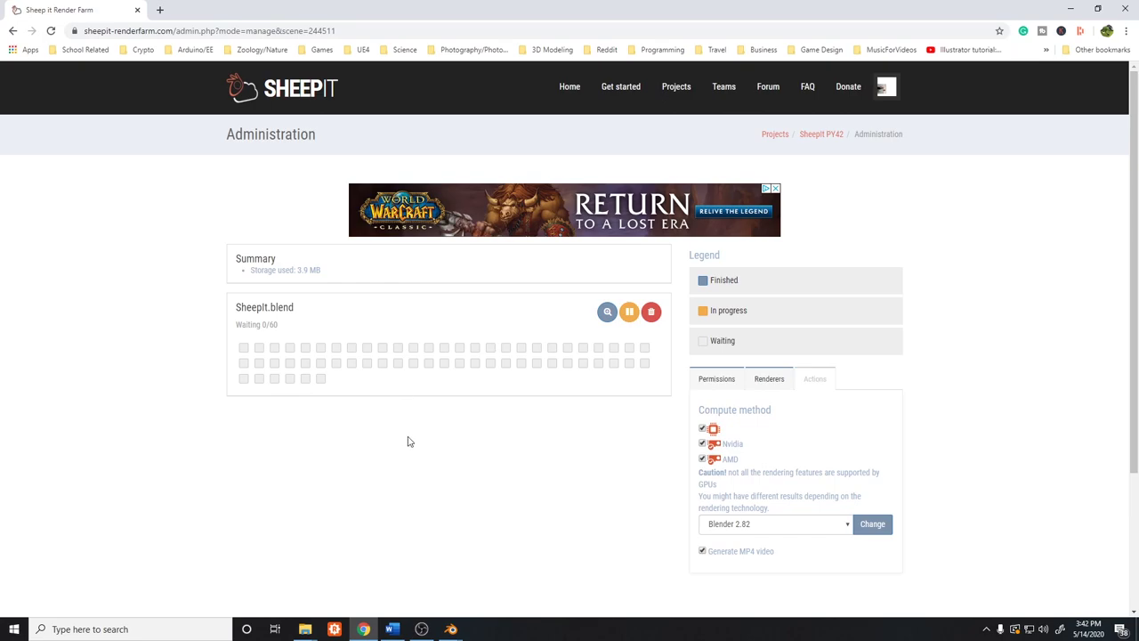
# From the account profile's Latest projects, open the finished SheepIt 1-60 project showing 60/60 frames
pyautogui.scroll(-2, 408, 442)
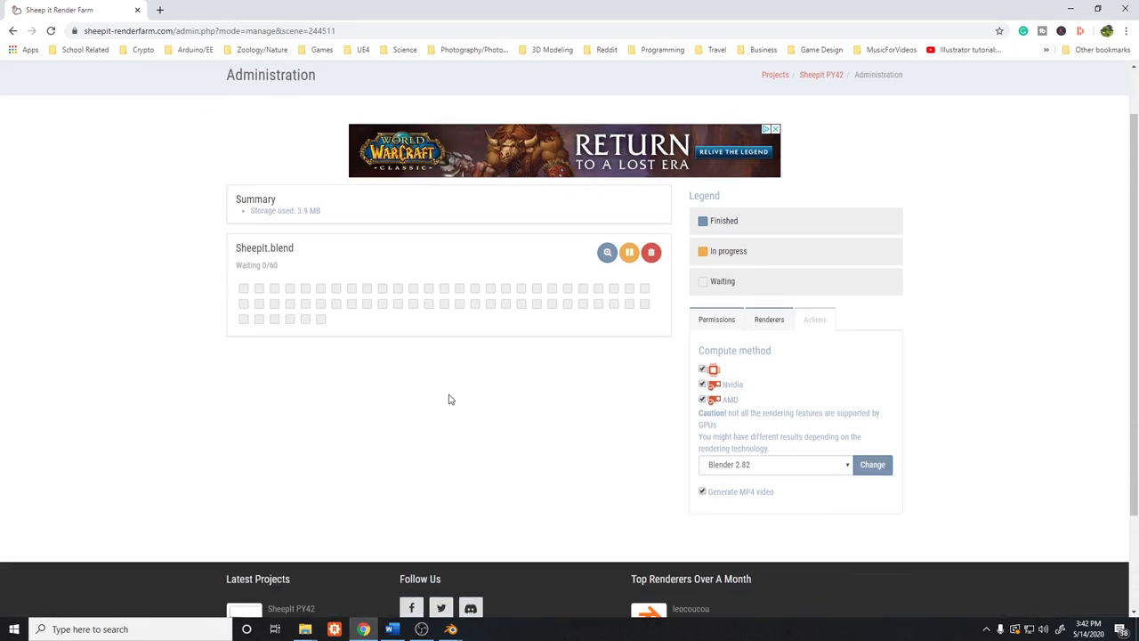
pyautogui.hotkey('alt', 'Left')
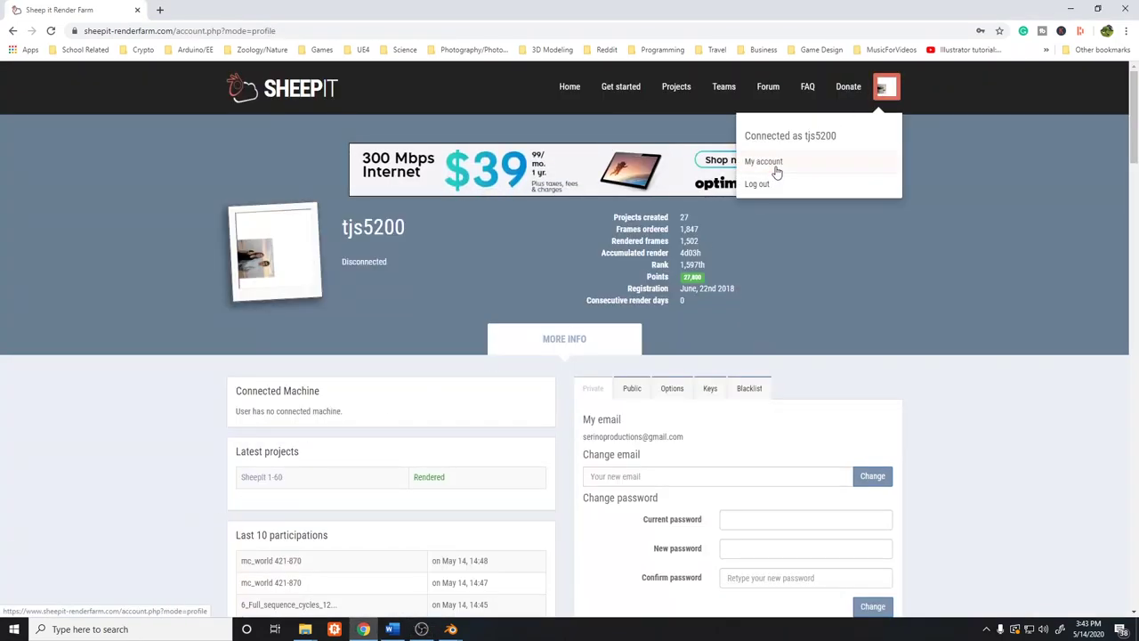
pyautogui.scroll(-1, 178, 428)
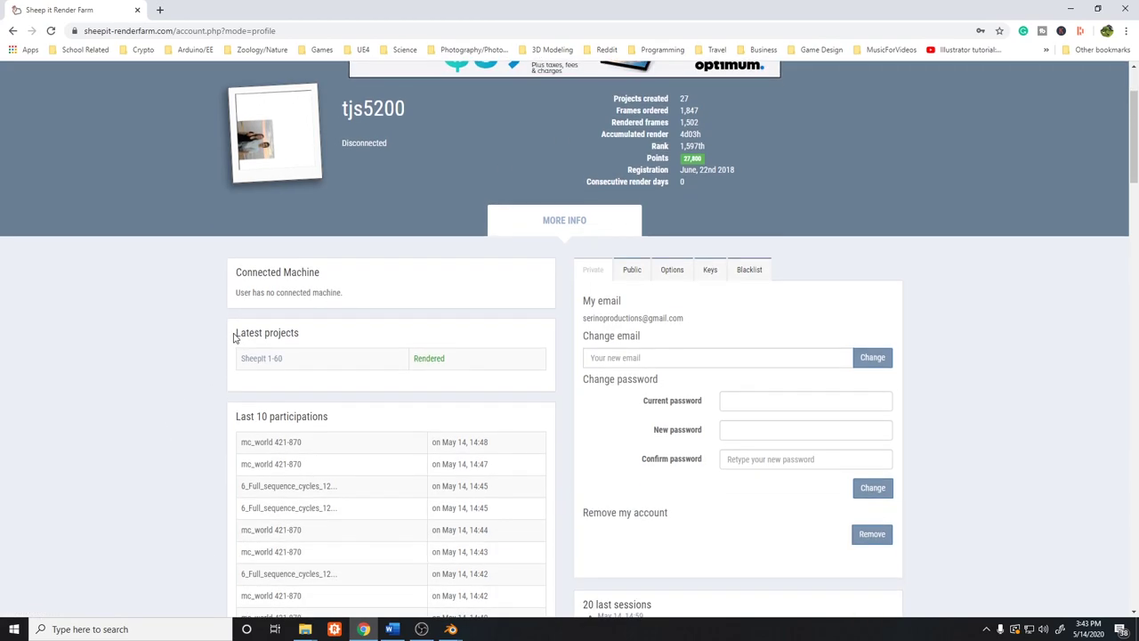
pyautogui.moveTo(234, 333); pyautogui.dragTo(325, 334)
pyautogui.click(274, 359)
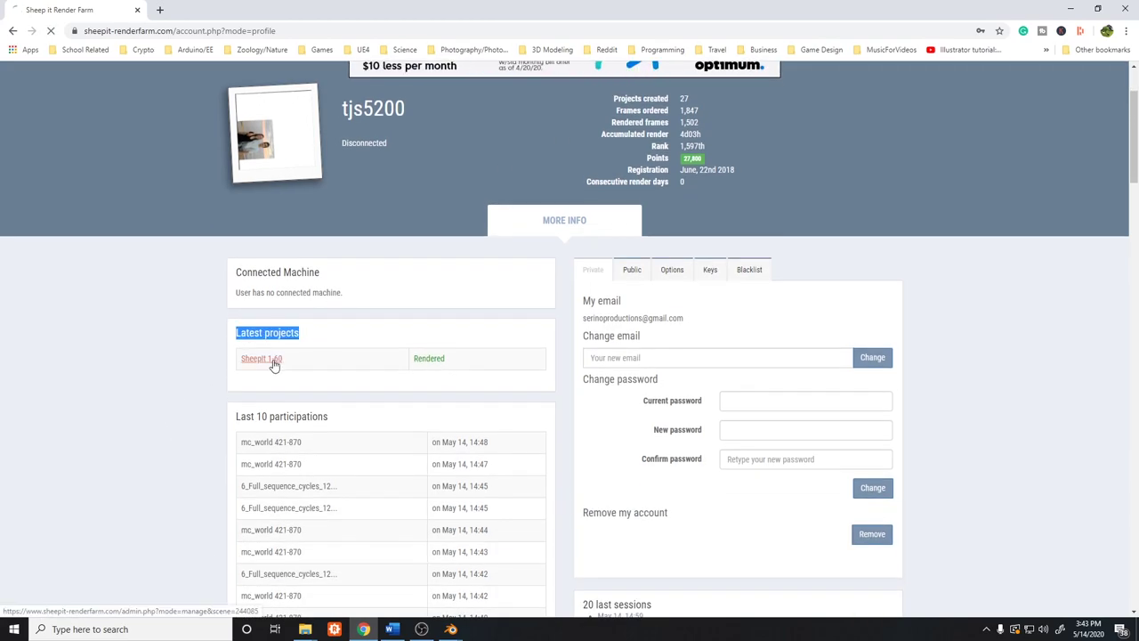
pyautogui.scroll(-1, 178, 249)
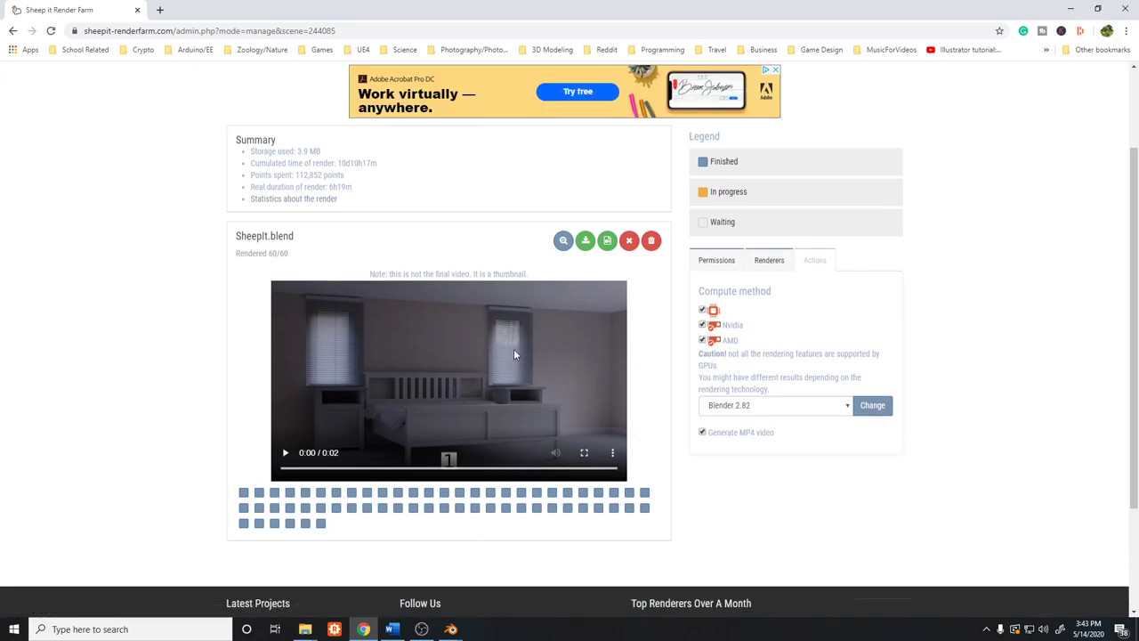
pyautogui.scroll(-1, 267, 289)
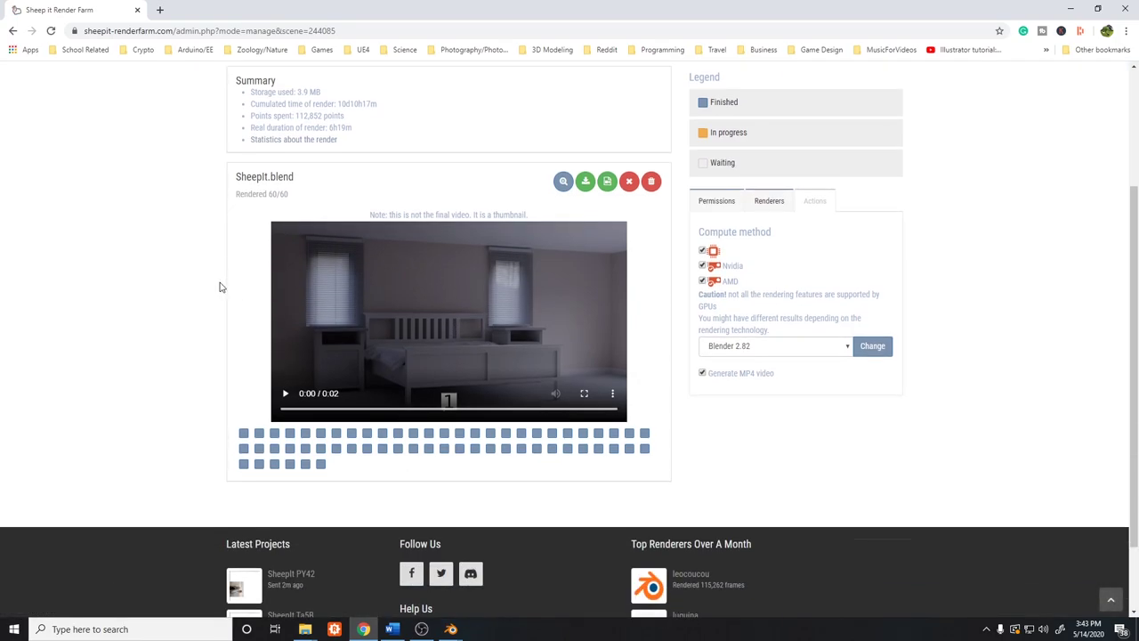
pyautogui.scroll(1, 223, 289)
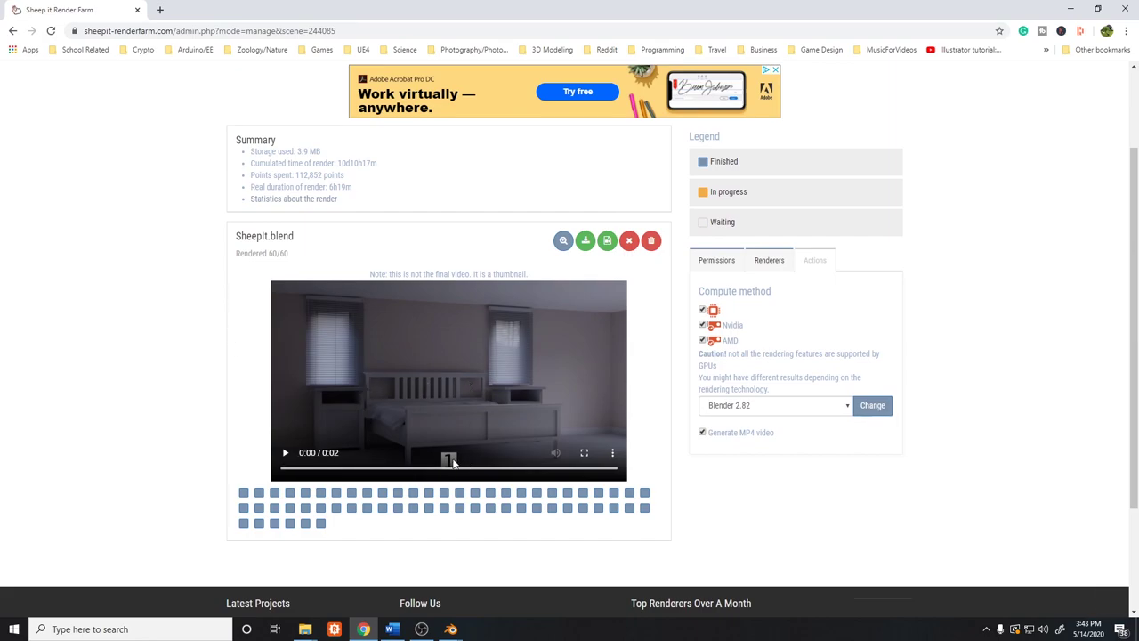
pyautogui.scroll(-1, 374, 458)
pyautogui.click(302, 467)
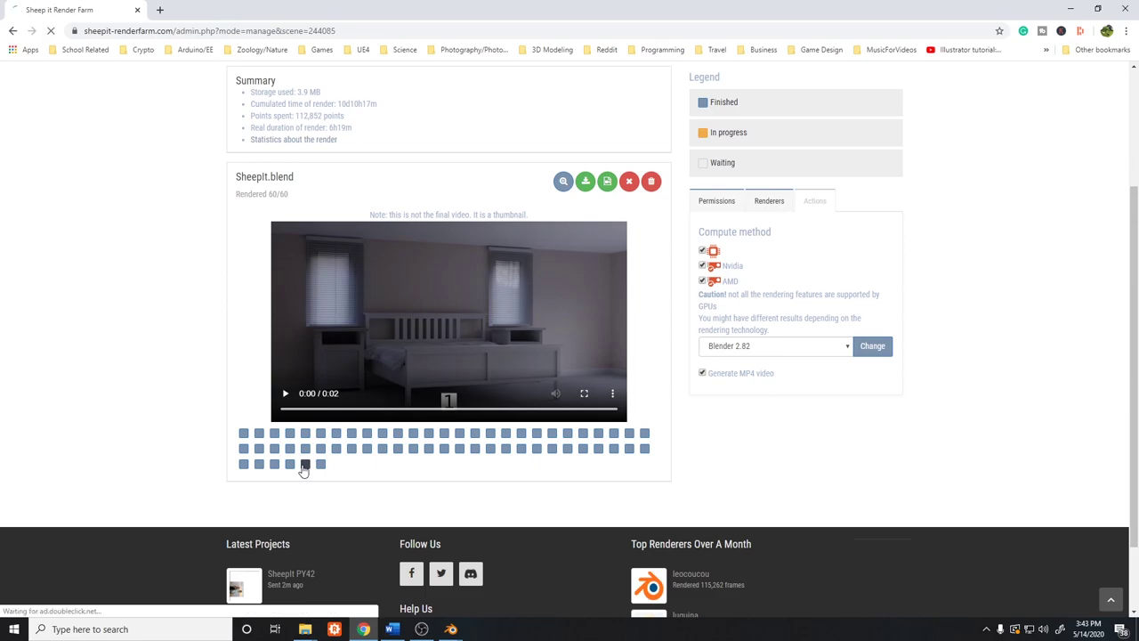
pyautogui.scroll(-4, 307, 383)
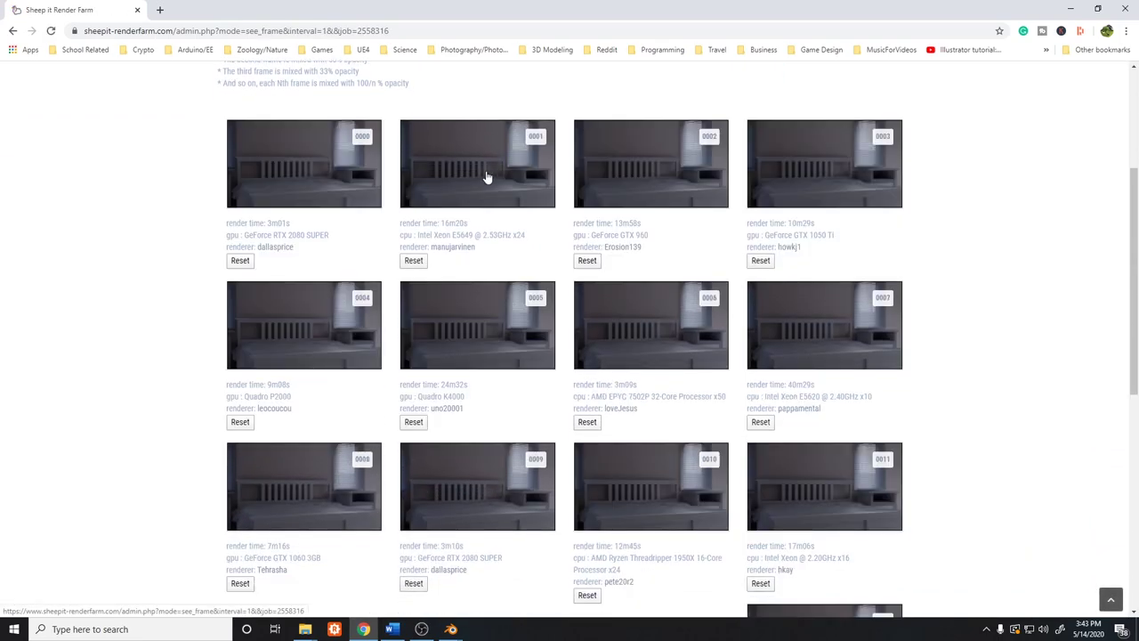
pyautogui.scroll(-2, 651, 240)
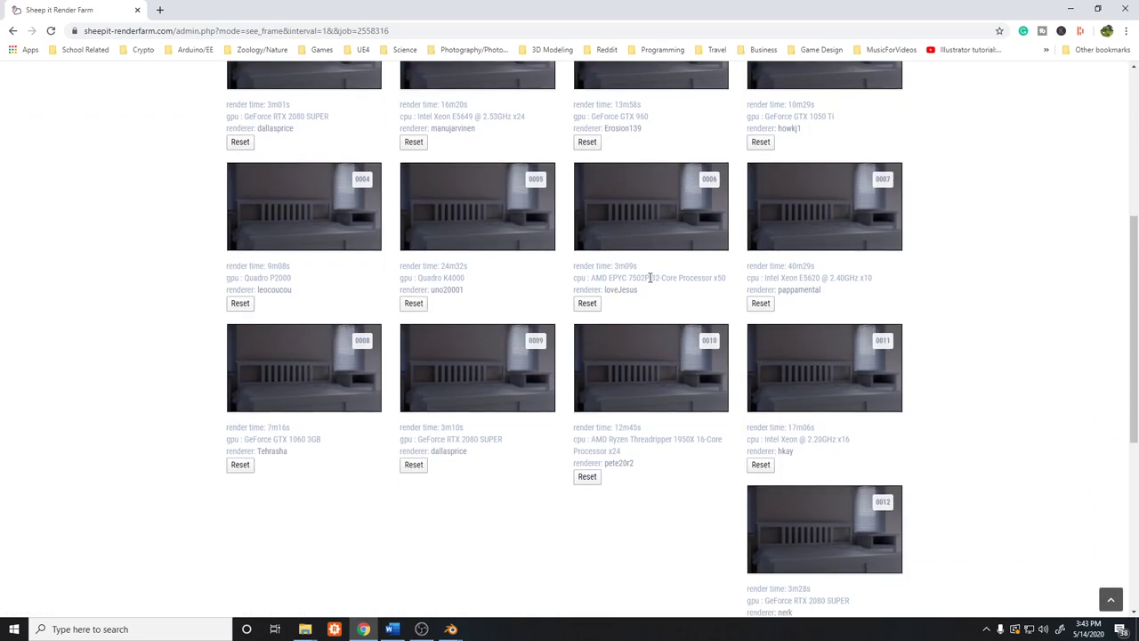
pyautogui.scroll(4, 405, 298)
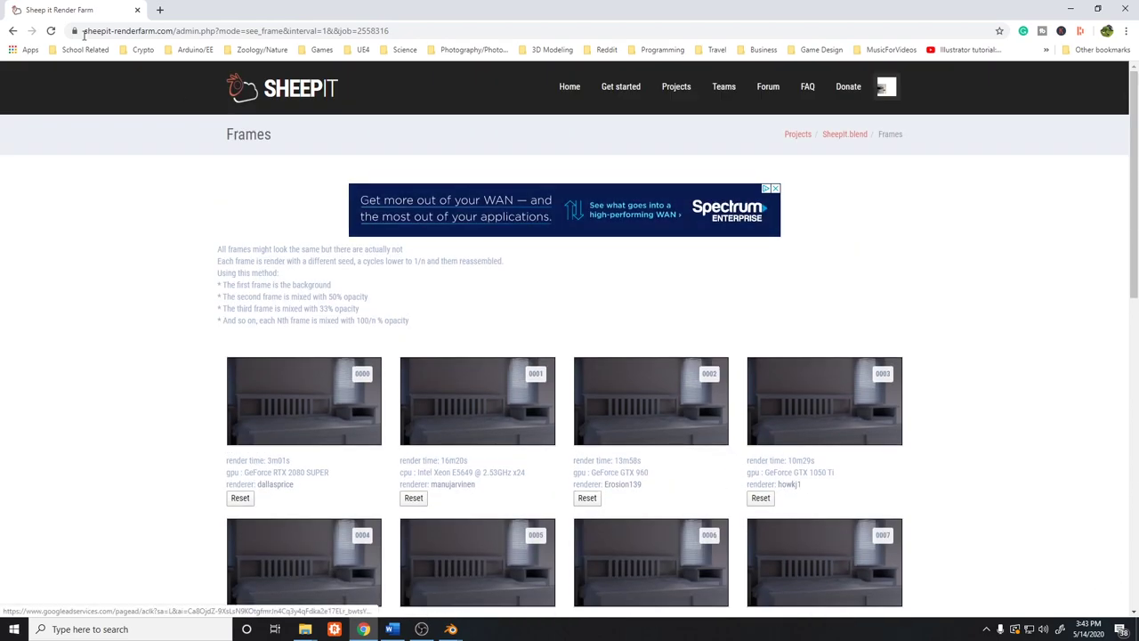
pyautogui.click(13, 31)
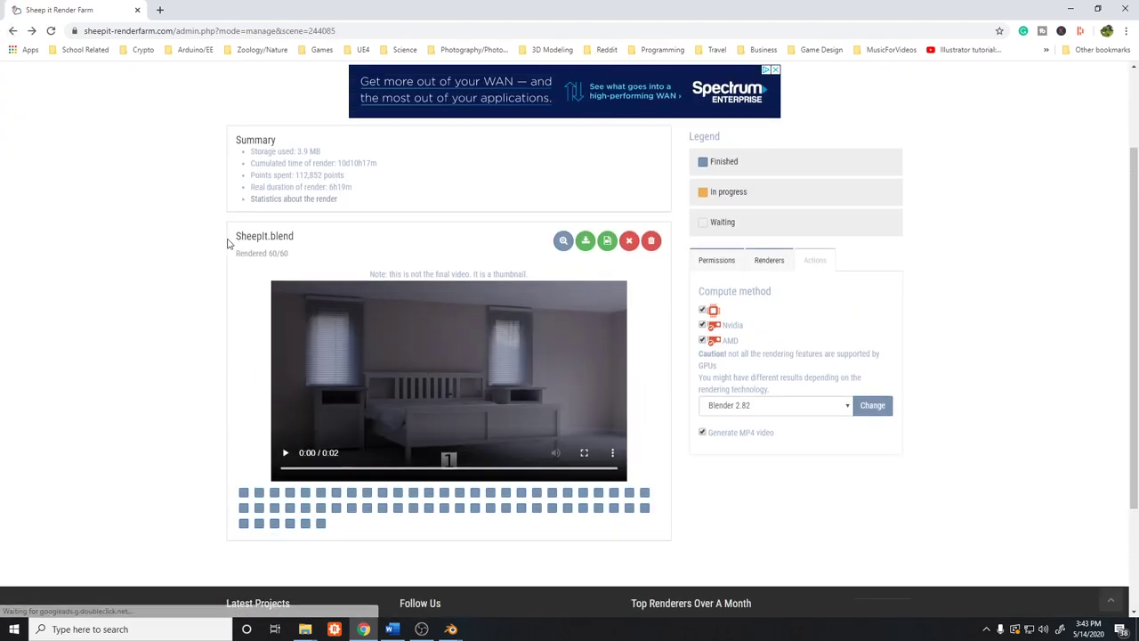